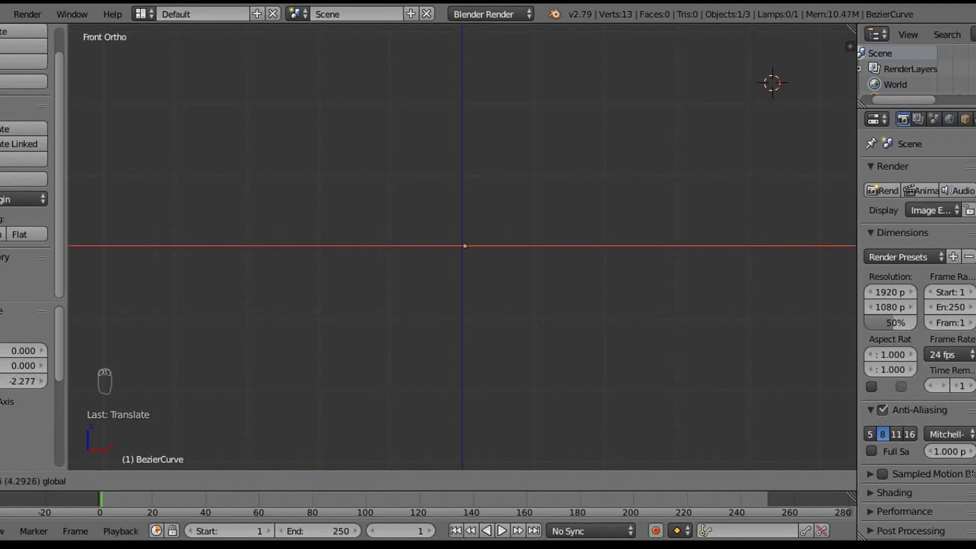
# Step: Move the Bezier curve about -4.34 along X to centre it on the origin, and delete its left end point
pyautogui.press('Return')
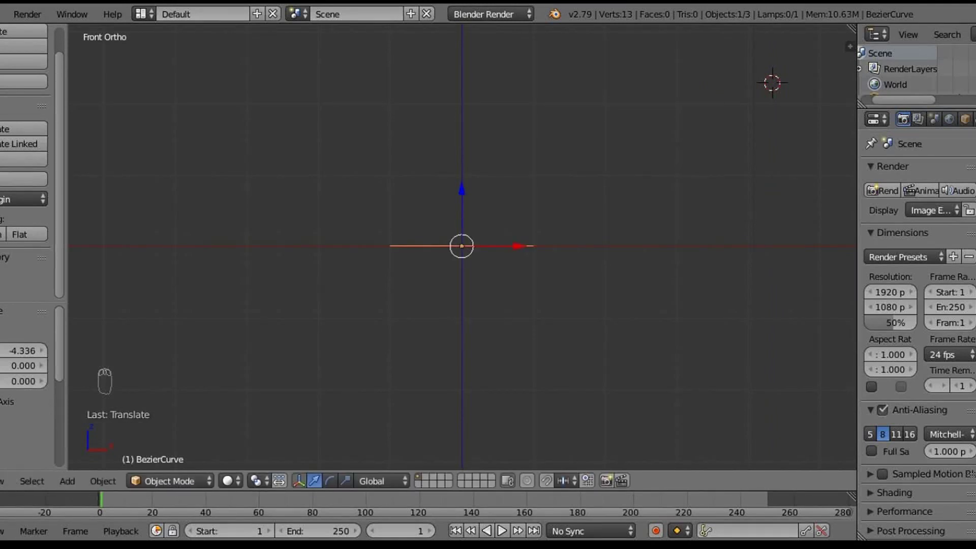
pyautogui.press('Tab')
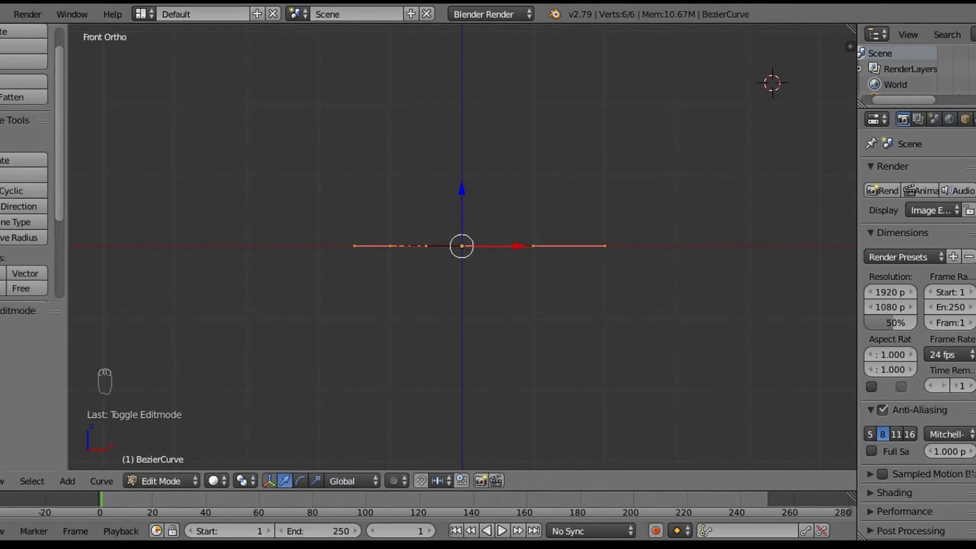
pyautogui.rightClick(354, 246)
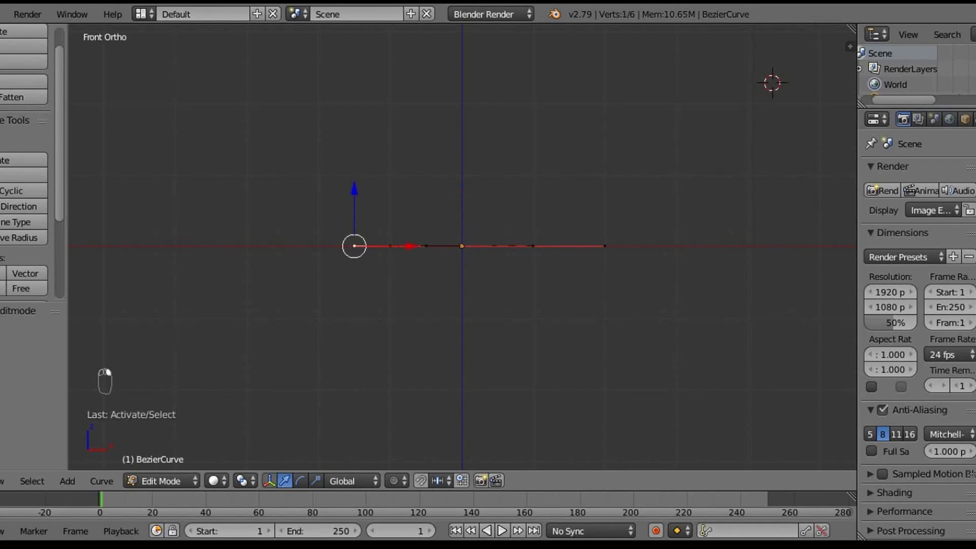
pyautogui.press('x')
pyautogui.click(350, 246)
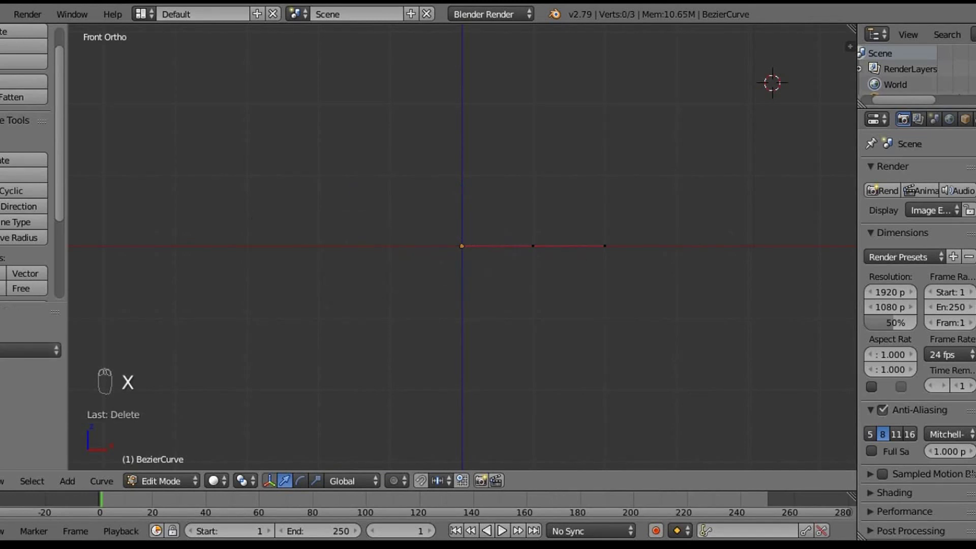
# Step: Raise the outer handle of the remaining curve point about 0.98 along Z
pyautogui.click(604, 246)
pyautogui.rightClick(604, 246)
pyautogui.press('g')
pyautogui.press('z')
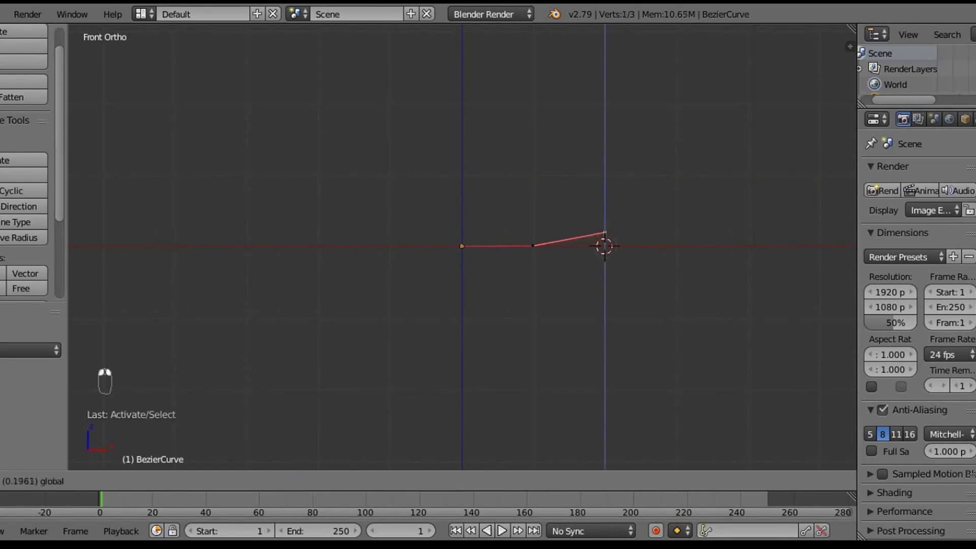
pyautogui.press('Return')
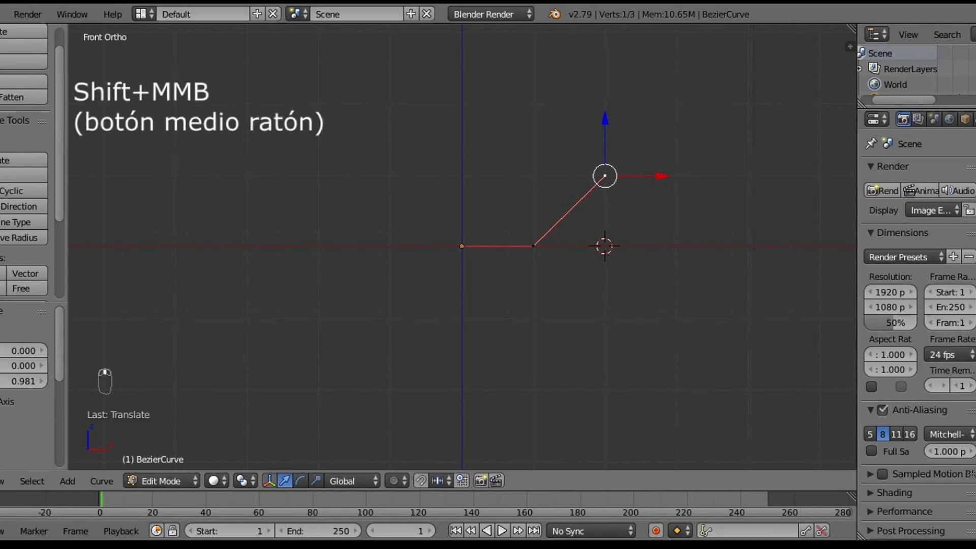
# Step: Extrude the curve about 0.97 along negative X to place a new control point at the origin
pyautogui.keyDown('shift'); pyautogui.moveTo(604, 176); pyautogui.dragTo(485, 271, button='middle'); pyautogui.keyUp('shift')
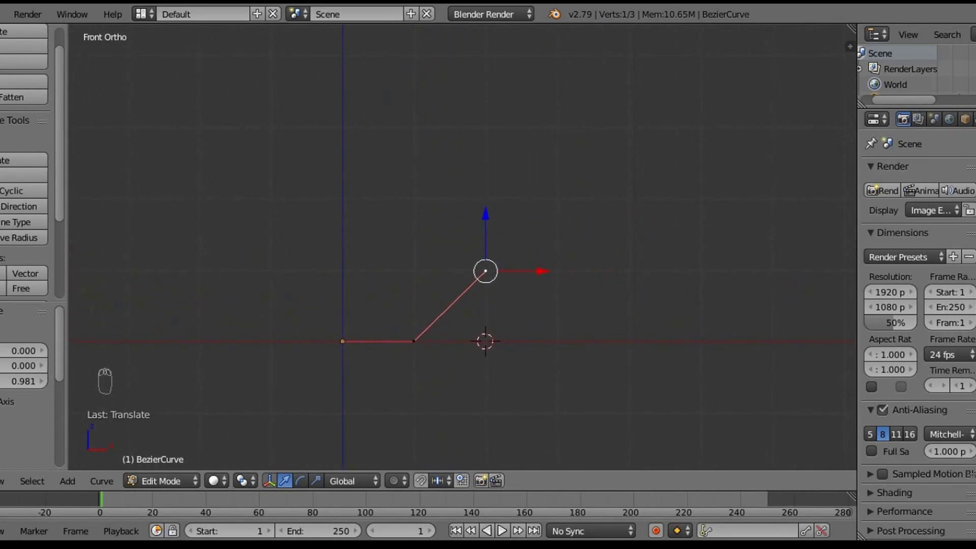
pyautogui.press('e')
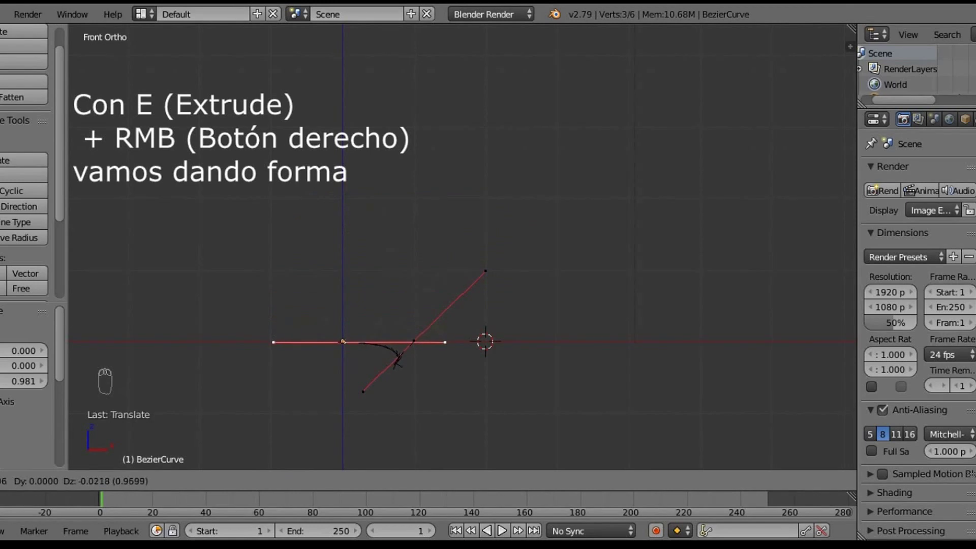
pyautogui.click(343, 342)
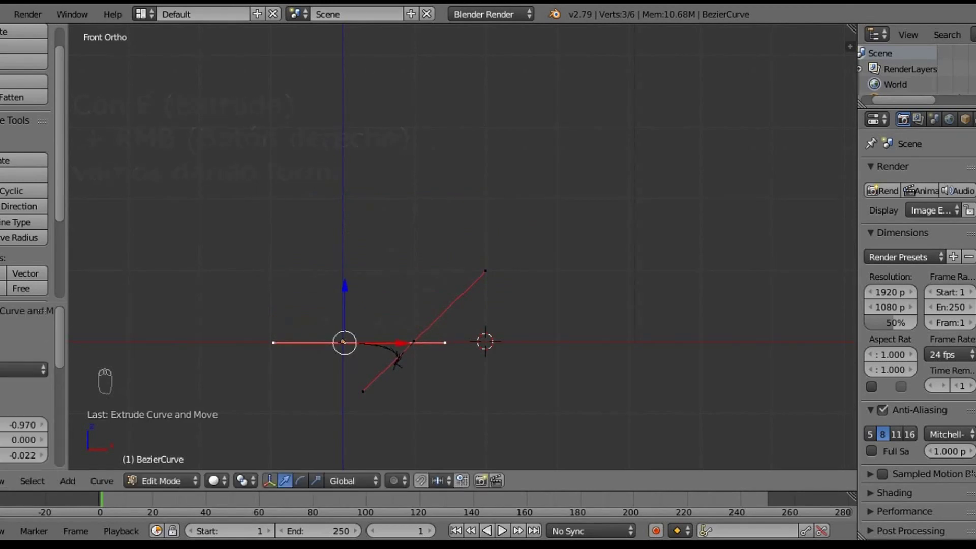
# Step: Swing the outer base point's raised handle over toward the origin and level it flat on the X axis
pyautogui.click(486, 271)
pyautogui.moveTo(486, 271); pyautogui.dragTo(293, 234, button='right')
pyautogui.moveTo(292, 234); pyautogui.dragTo(331, 329)
pyautogui.click(332, 329)
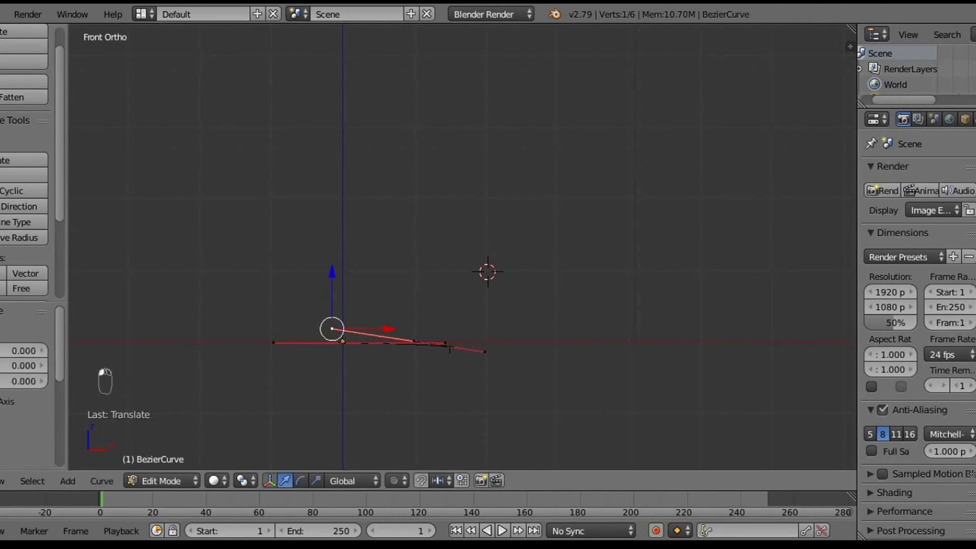
pyautogui.press('g')
pyautogui.press('z')
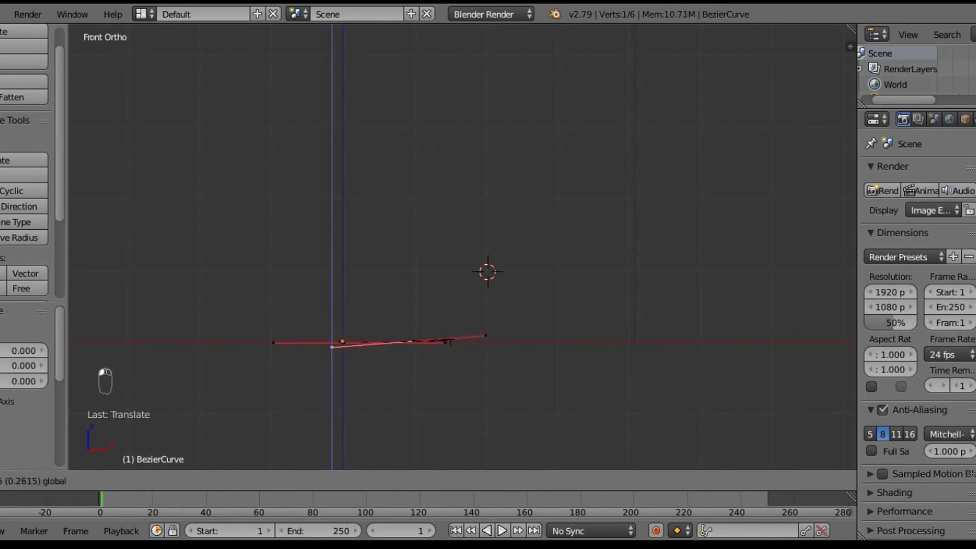
pyautogui.moveTo(332, 285); pyautogui.dragTo(332, 284)
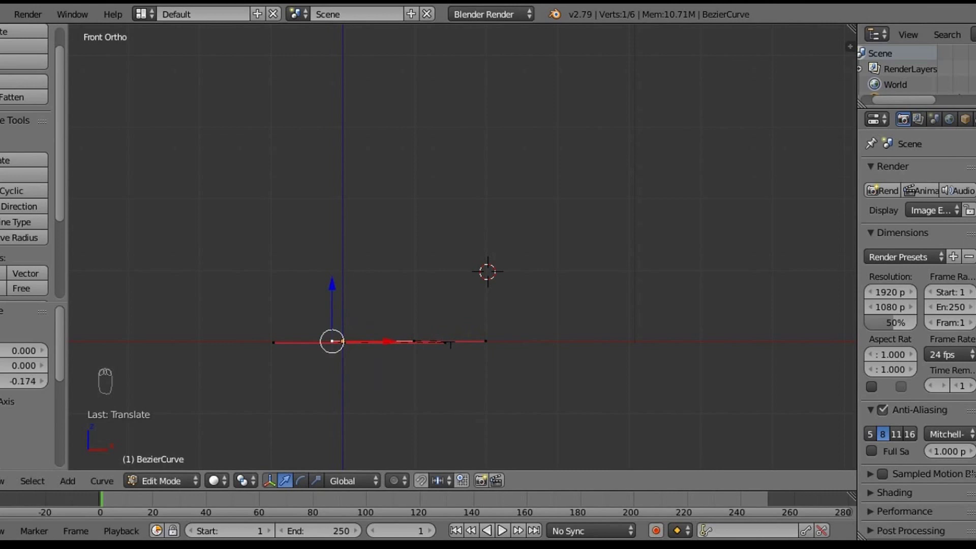
# Step: Extrude the outer base point upward twice, about 2.46 and 1.21 along Z, shifting slightly outward each time
pyautogui.rightClick(414, 341)
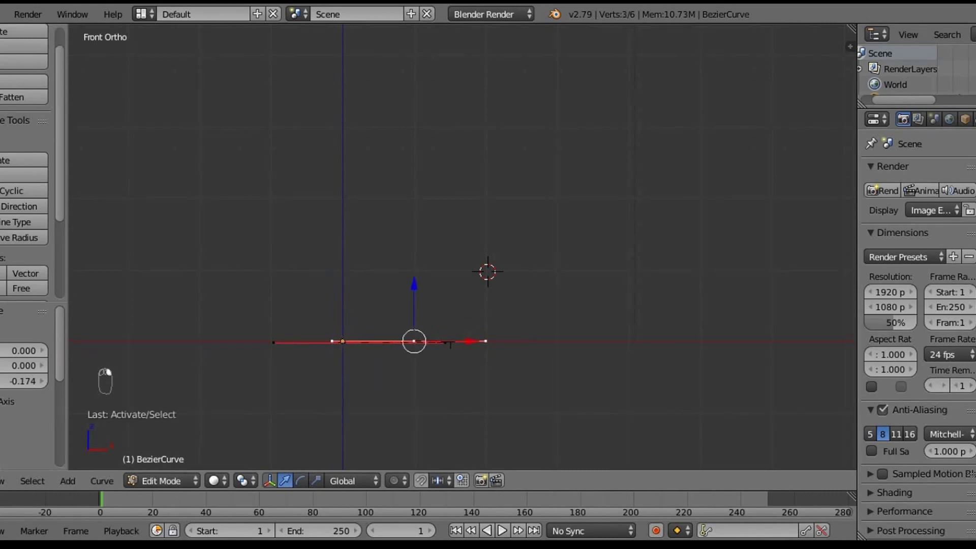
pyautogui.press('e')
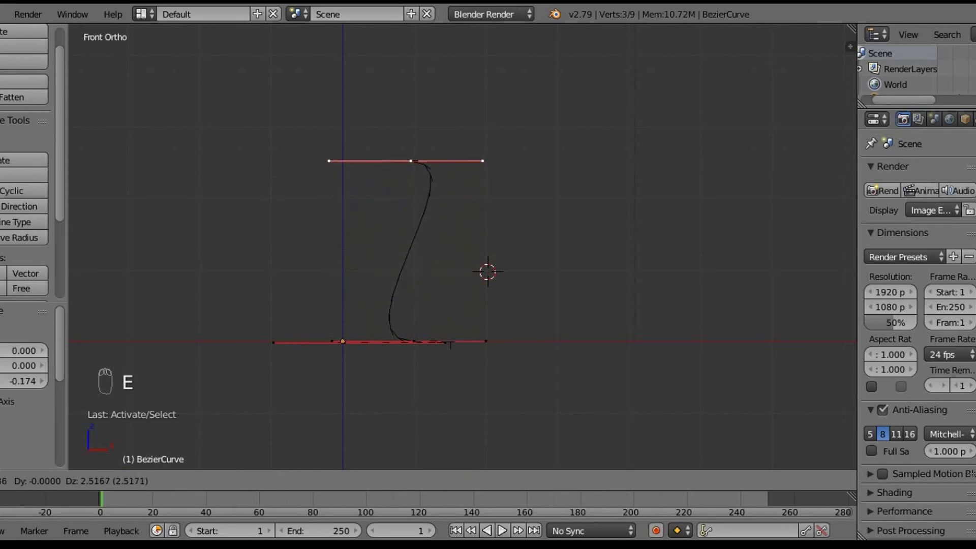
pyautogui.click(434, 165)
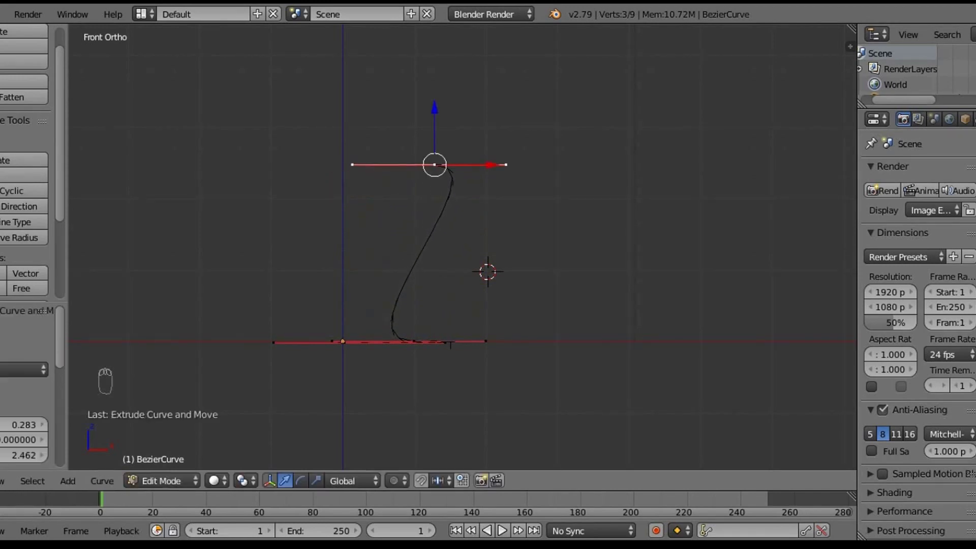
pyautogui.press('e')
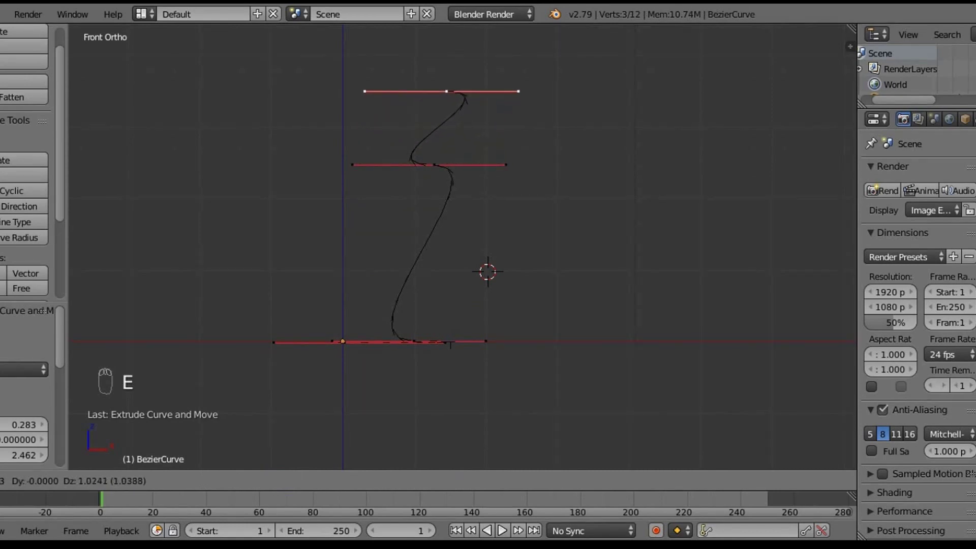
pyautogui.click(452, 78)
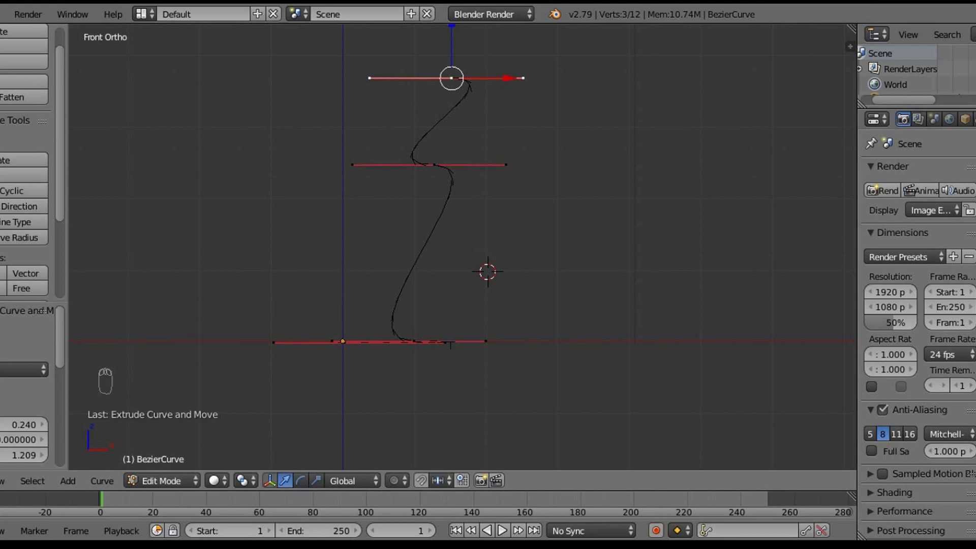
# Step: Move the profile's middle control point about 0.63 outward along X
pyautogui.press('Tab')
pyautogui.moveTo(453, 153)
pyautogui.mouseDown(button='middle')
pyautogui.moveTo(456, 199)
pyautogui.moveTo(455, 157)
pyautogui.mouseUp(button='middle')
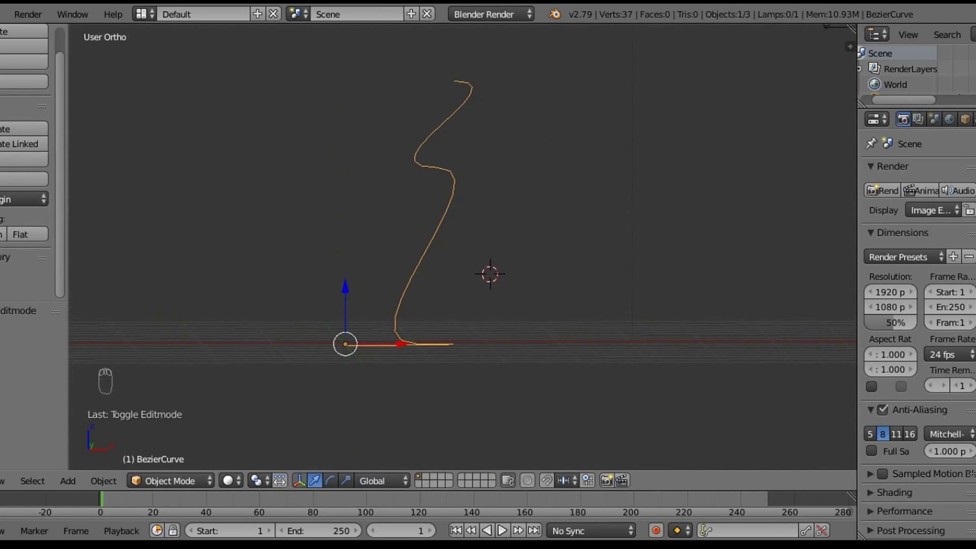
pyautogui.press('Tab')
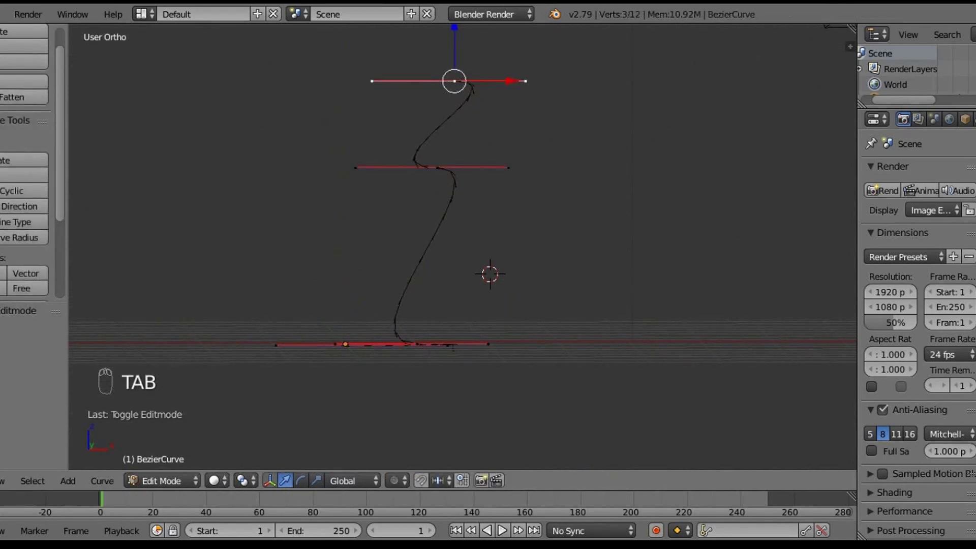
pyautogui.rightClick(437, 167)
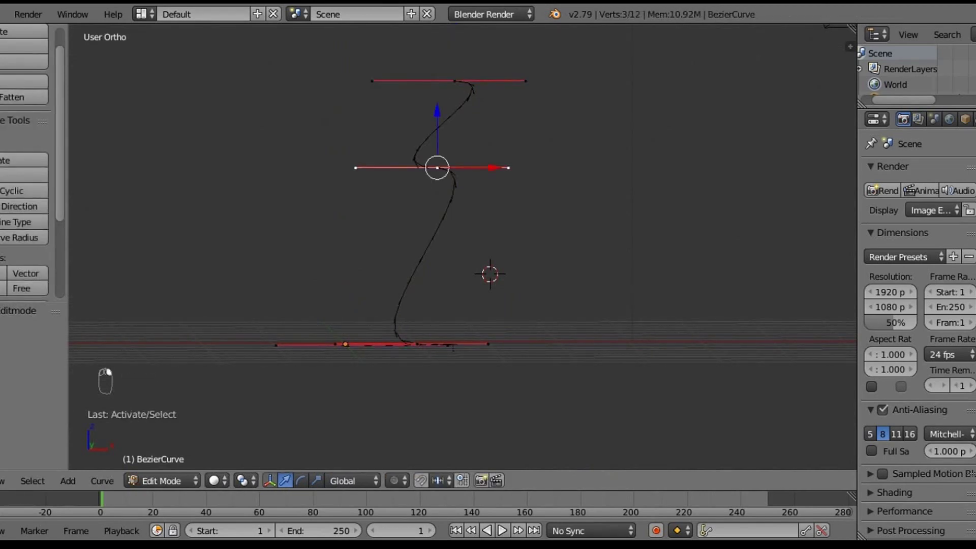
pyautogui.press('g')
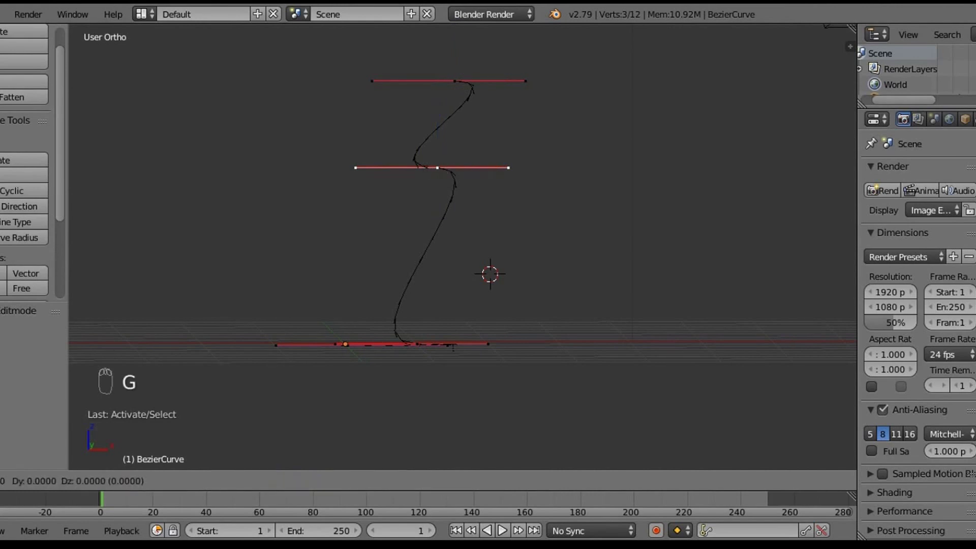
pyautogui.press('Return')
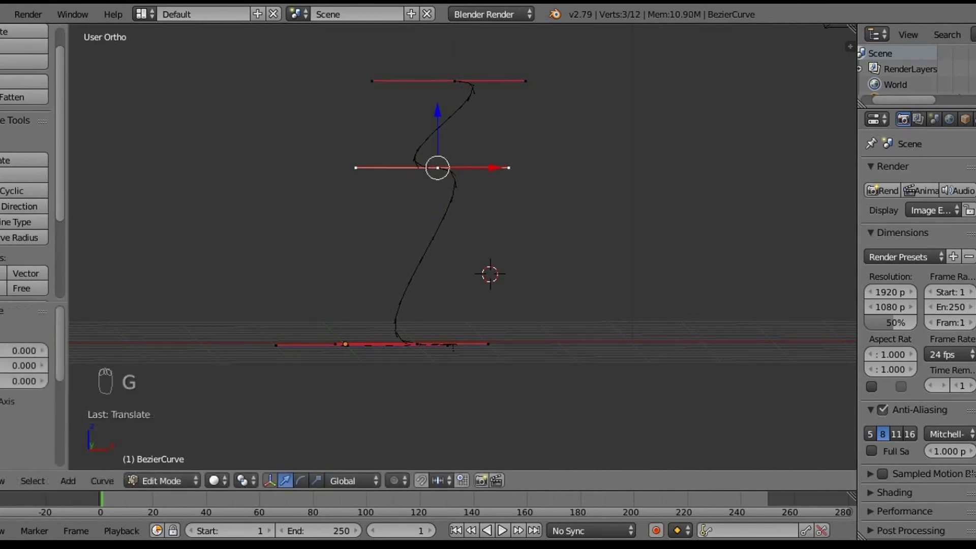
pyautogui.press('g')
pyautogui.press('x')
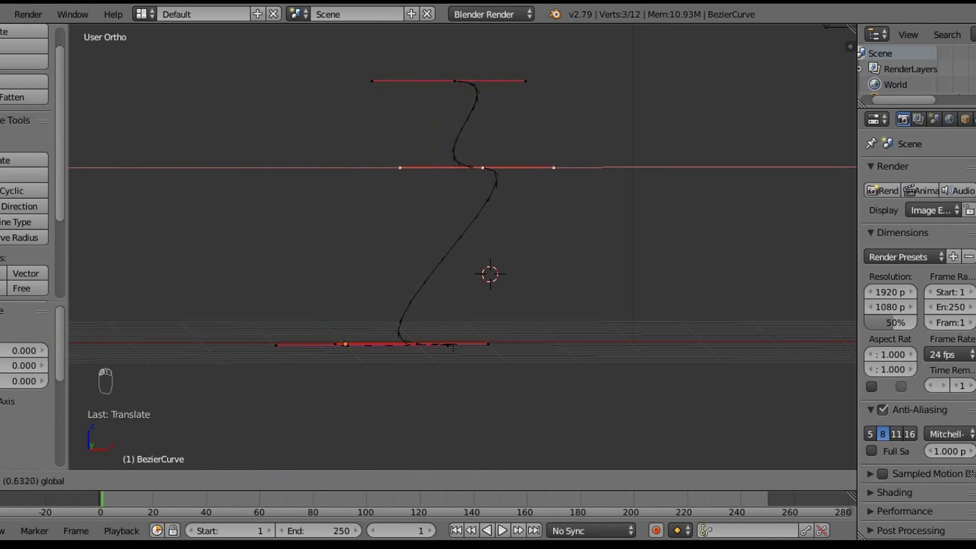
pyautogui.press('Return')
# Step: Move the outer base point about 0.64 outward along X and lower it about 0.05 back onto the X axis
pyautogui.rightClick(417, 345)
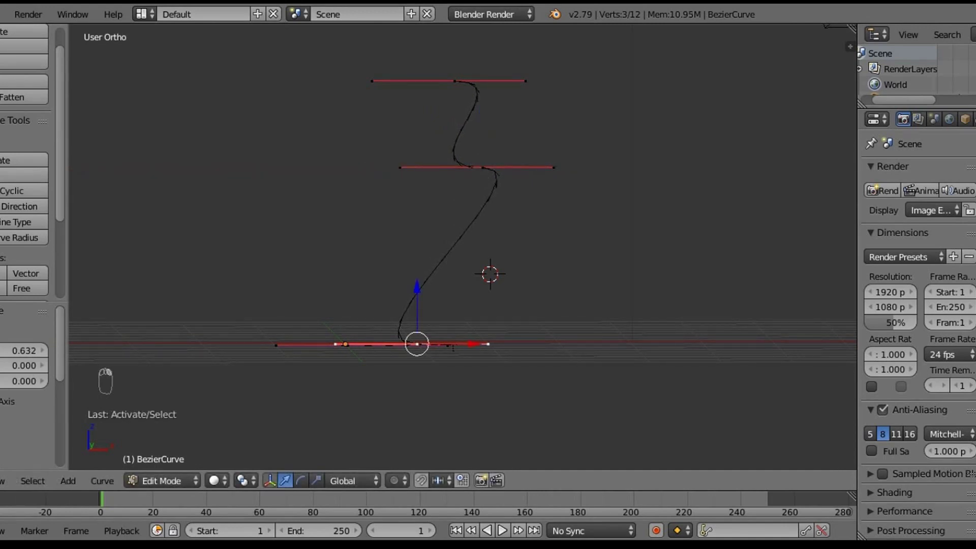
pyautogui.press('g')
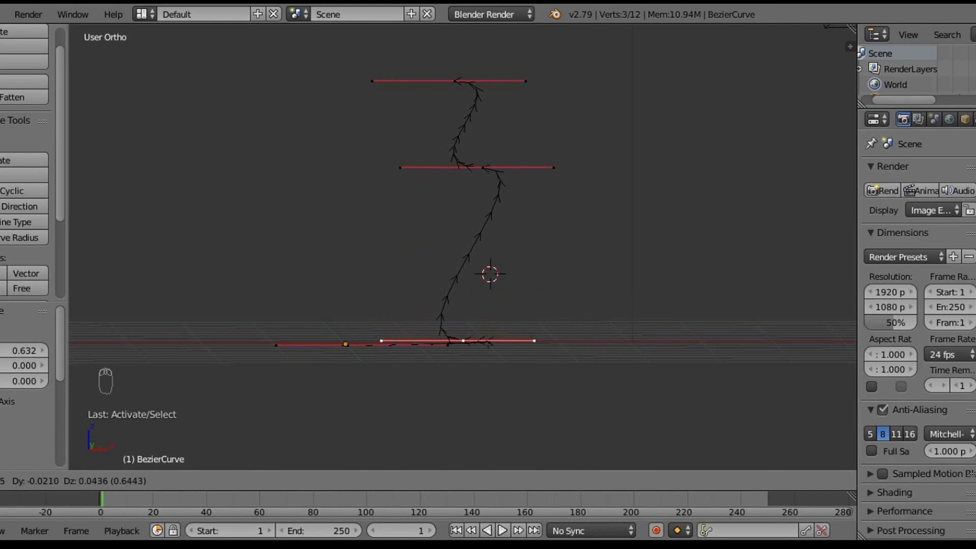
pyautogui.press('Return')
pyautogui.press('KP_1')
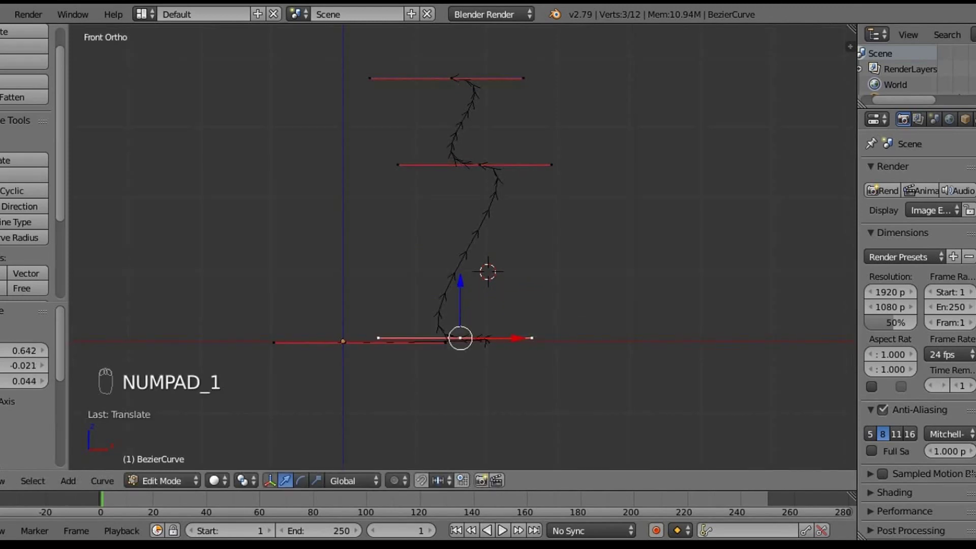
pyautogui.press('KP_1')
pyautogui.scroll(-2, 463, 246)
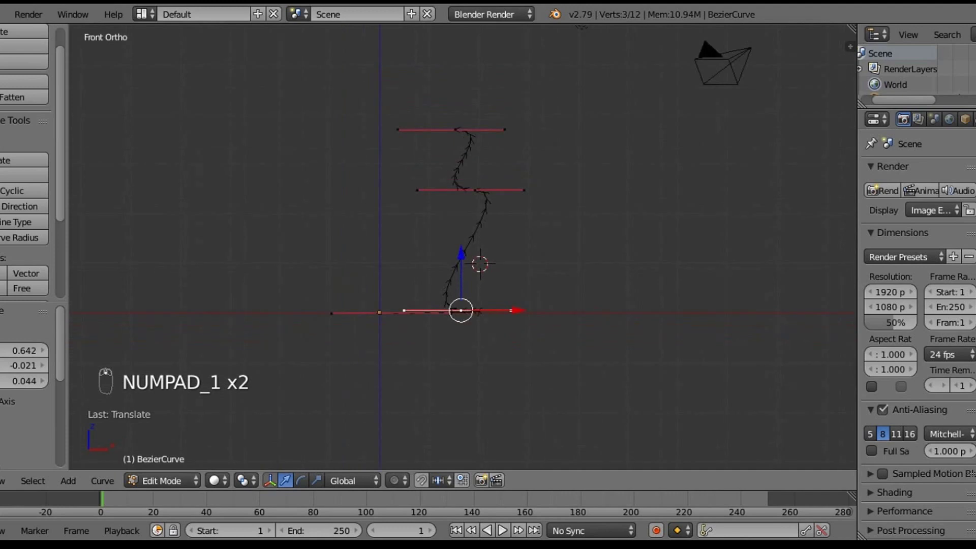
pyautogui.moveTo(461, 255); pyautogui.dragTo(461, 257)
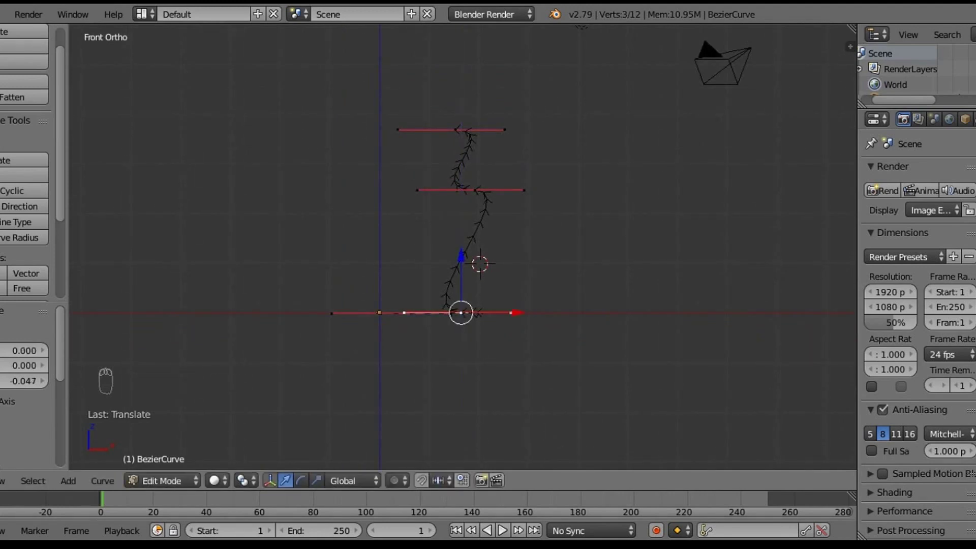
# Step: Nudge the middle control point about 0.02 outward, and pull its outer handle about 1.55 along X and 1.57 down
pyautogui.scroll(2, 465, 248)
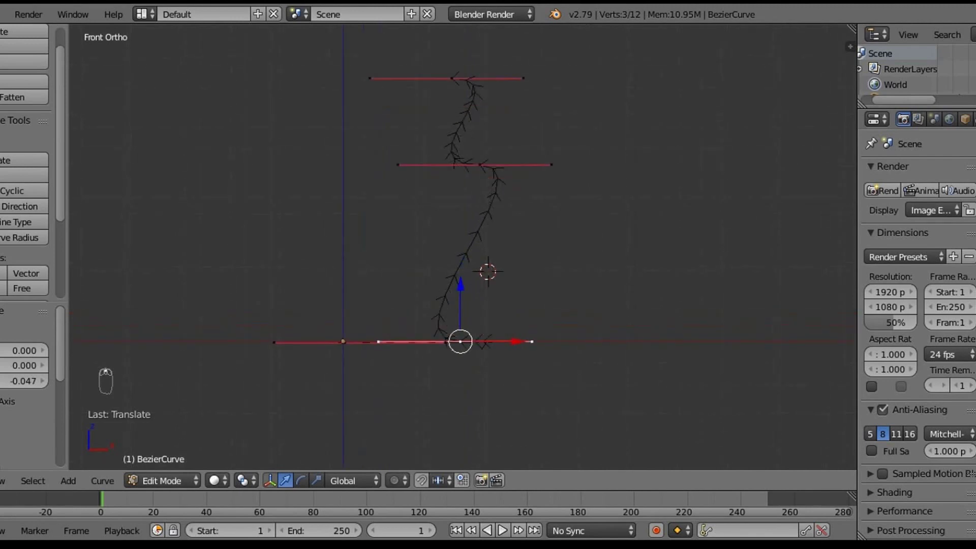
pyautogui.rightClick(480, 165)
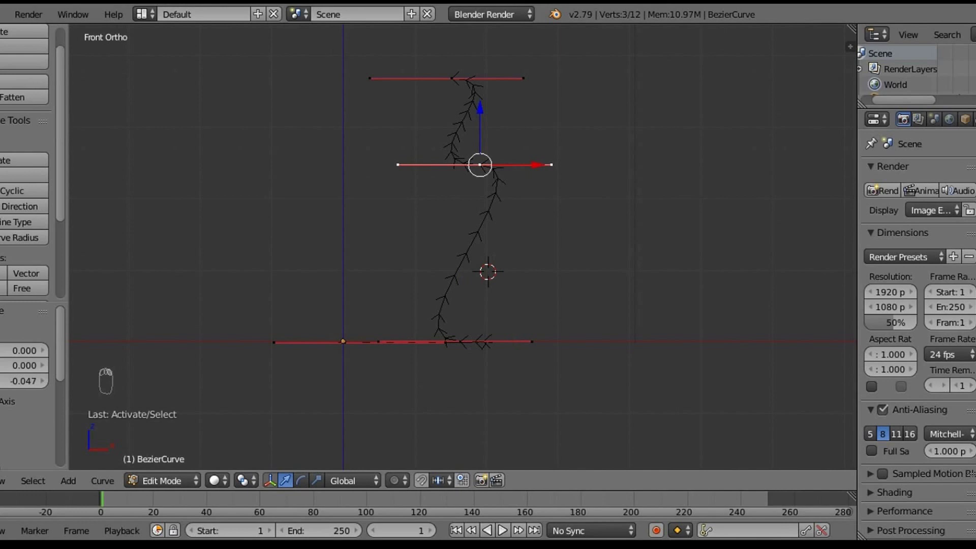
pyautogui.moveTo(538, 165); pyautogui.dragTo(539, 164)
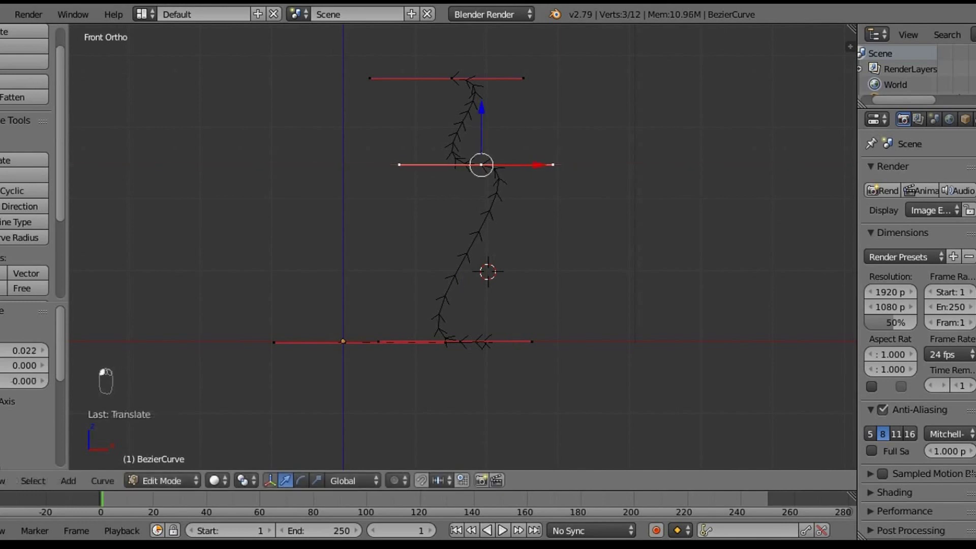
pyautogui.rightClick(553, 164)
pyautogui.moveTo(609, 165); pyautogui.dragTo(609, 165)
pyautogui.rightClick(553, 165)
pyautogui.press('g')
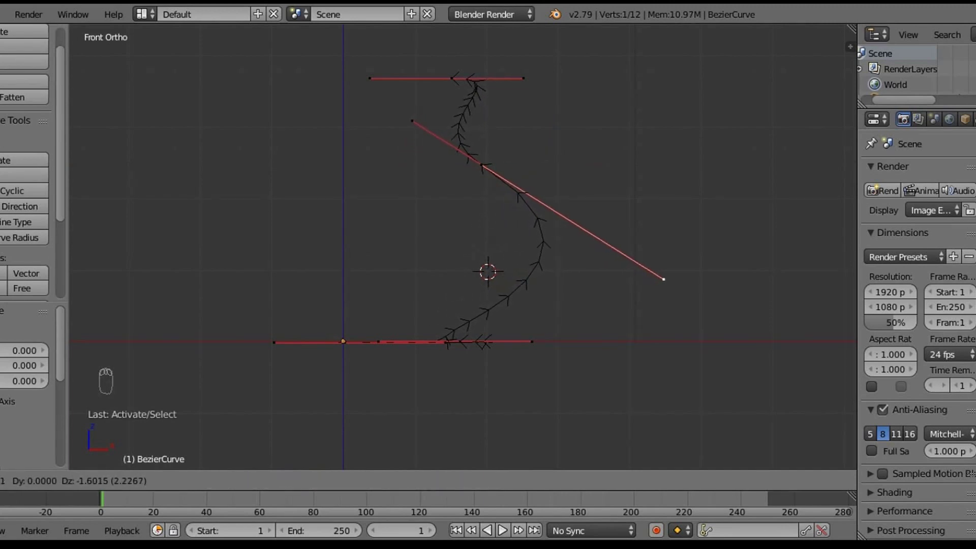
pyautogui.press('Return')
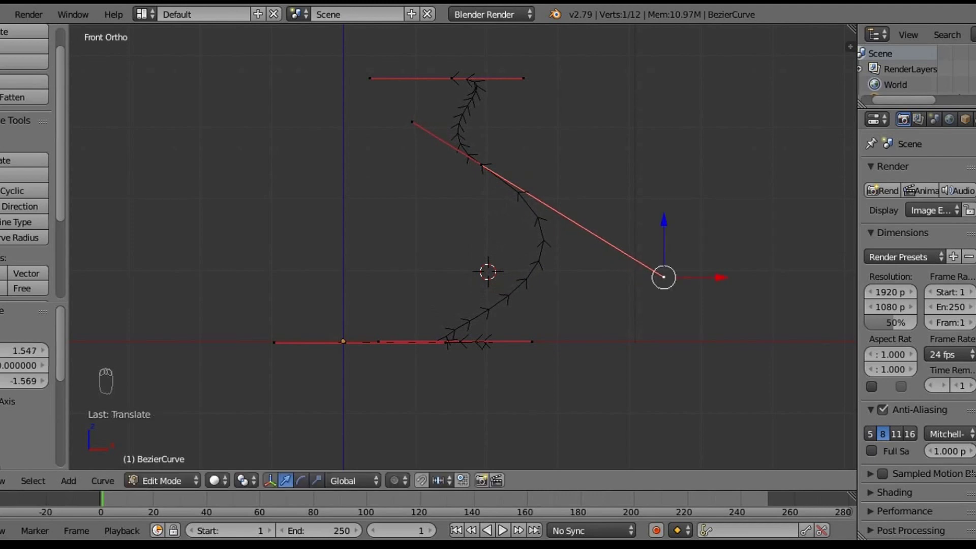
# Step: Pull the top control point's outer handle about 0.94 outward along X and 0.92 down
pyautogui.rightClick(523, 79)
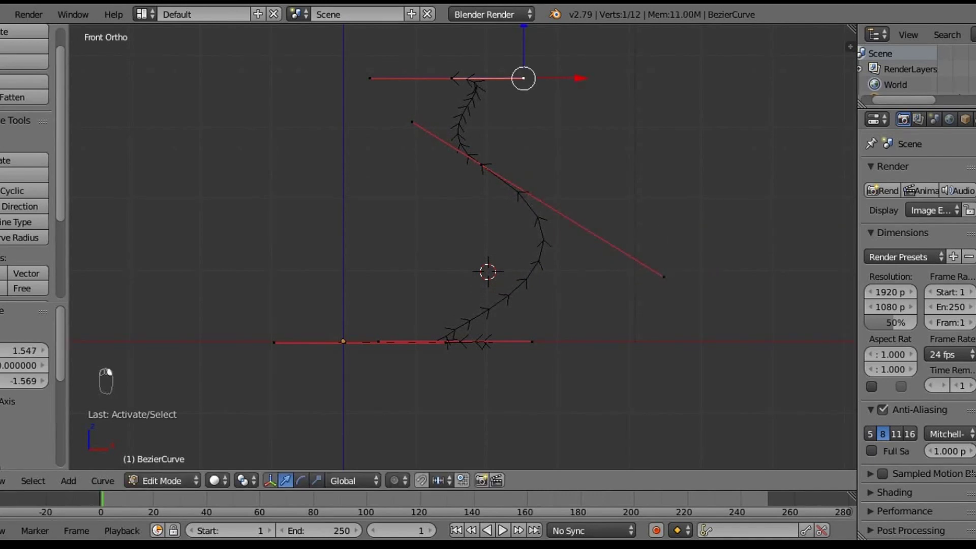
pyautogui.moveTo(523, 79); pyautogui.dragTo(591, 144, button='right')
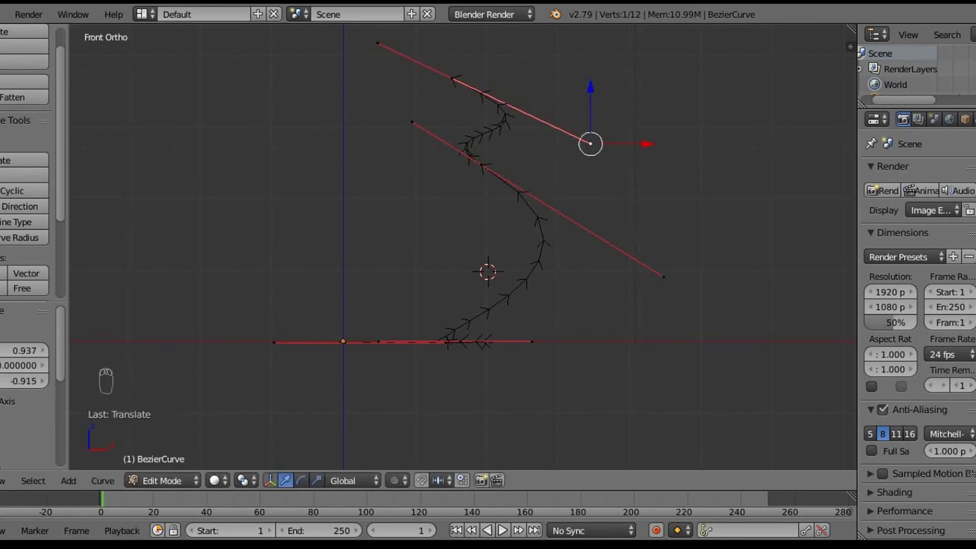
# Step: Move the top control point's inner handle about 1.02 along X and 0.48 down, and raise its outer handle about 1.36 along Z
pyautogui.click(374, 43)
pyautogui.moveTo(378, 45); pyautogui.dragTo(451, 78, button='right')
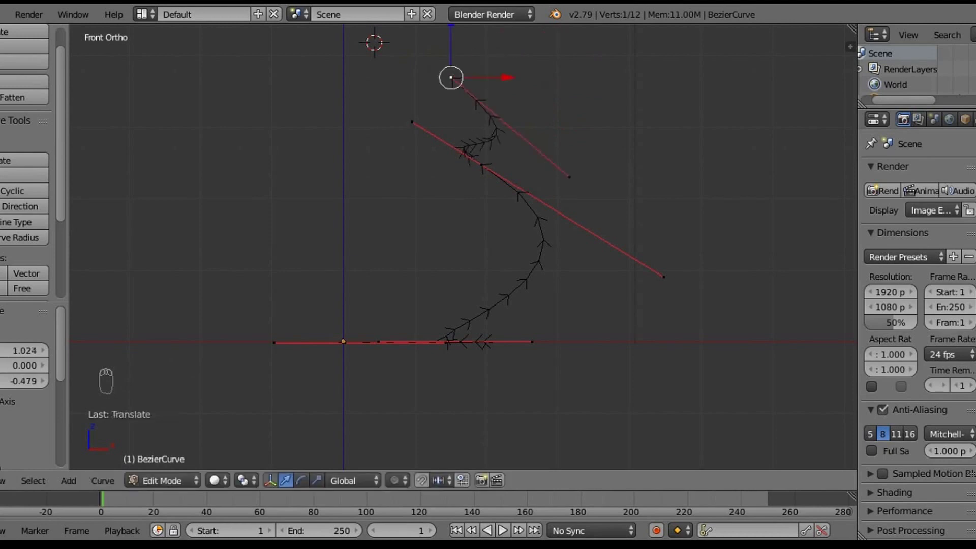
pyautogui.rightClick(569, 177)
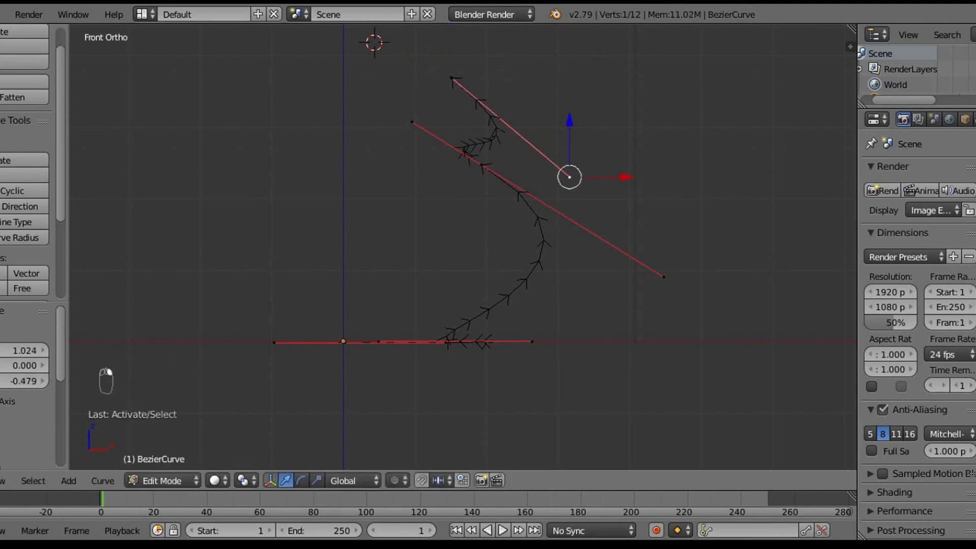
pyautogui.press('g')
pyautogui.press('z')
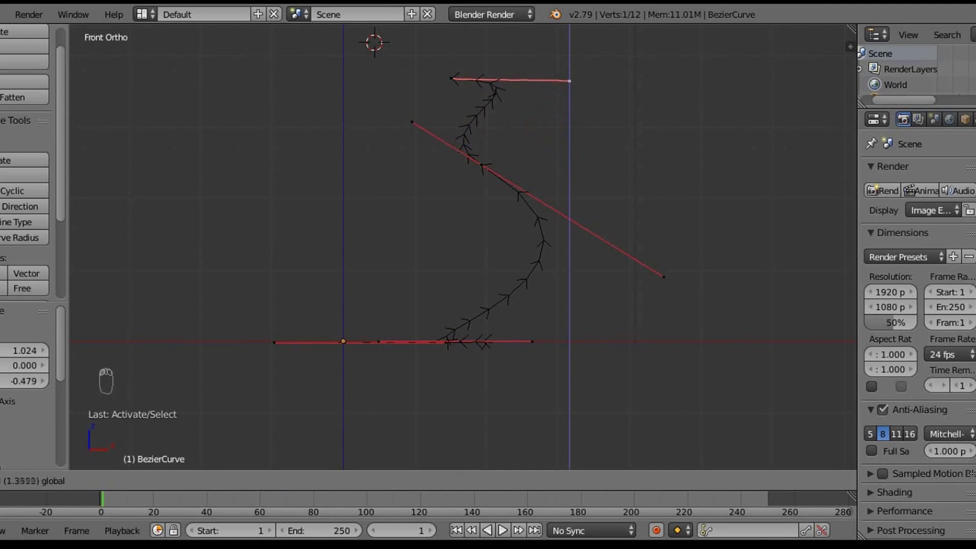
pyautogui.press('Return')
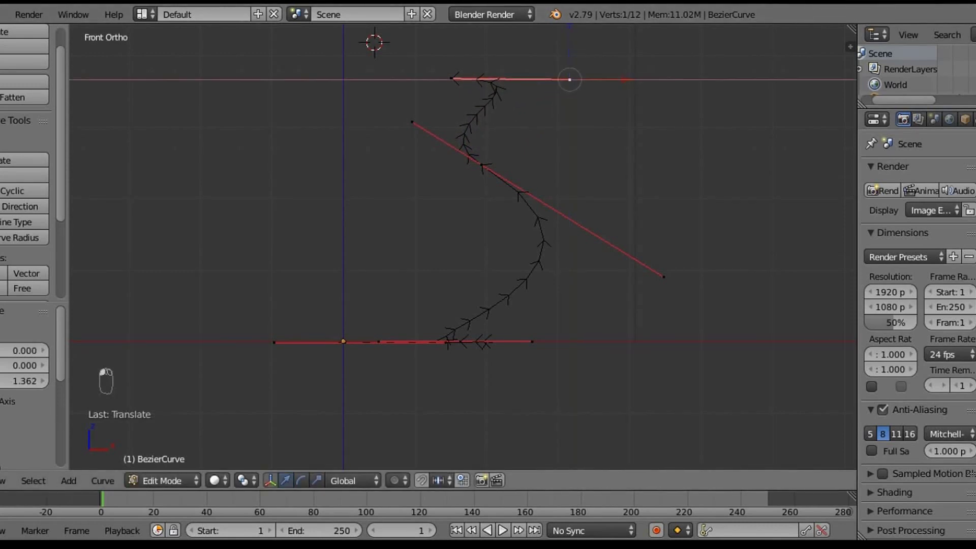
# Step: Extend the top control point's outer handle about 0.22 farther outward along X
pyautogui.press('g')
pyautogui.press('x')
pyautogui.press('Return')
# Step: Move the top control point's inner handle about 0.34 inward along X, and shift it back outward about 0.15
pyautogui.click(451, 78)
pyautogui.rightClick(450, 78)
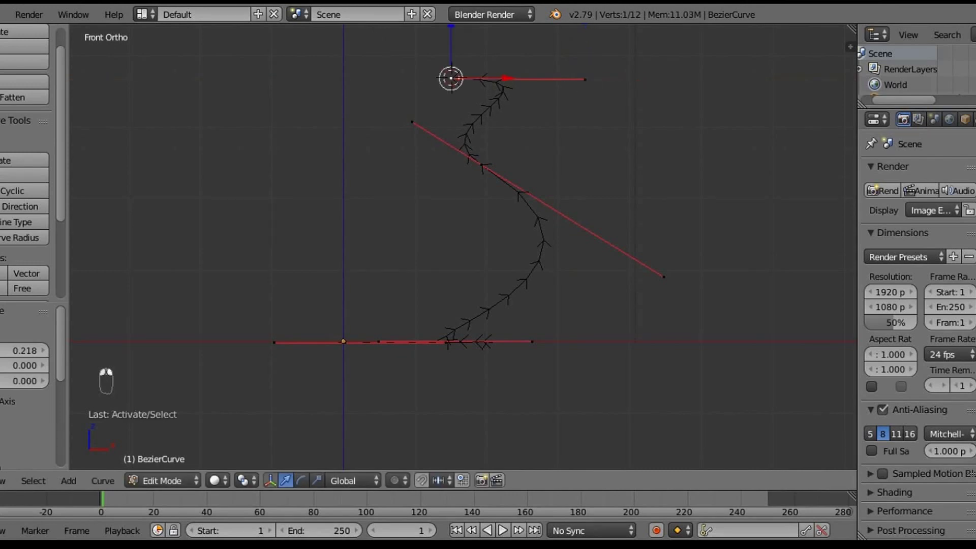
pyautogui.press('g')
pyautogui.press('x')
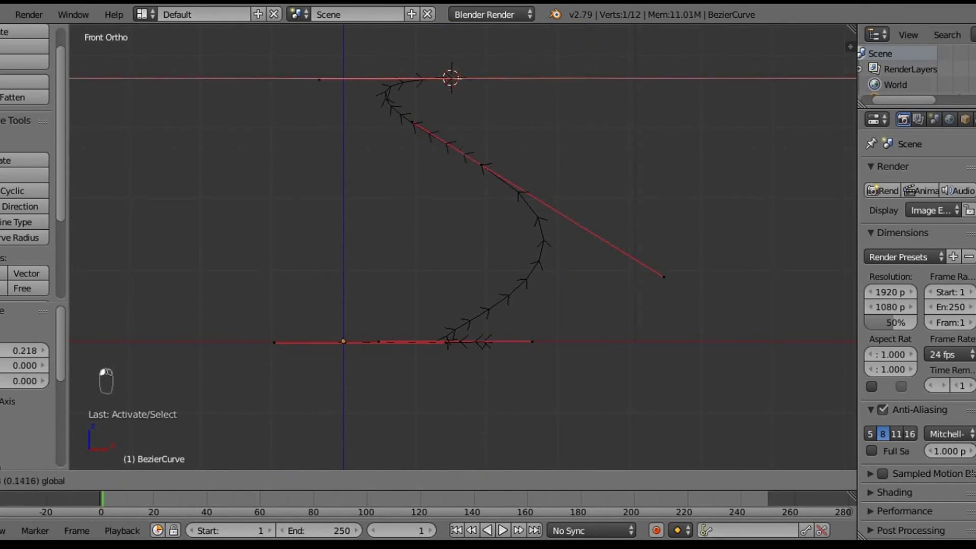
pyautogui.click(426, 78)
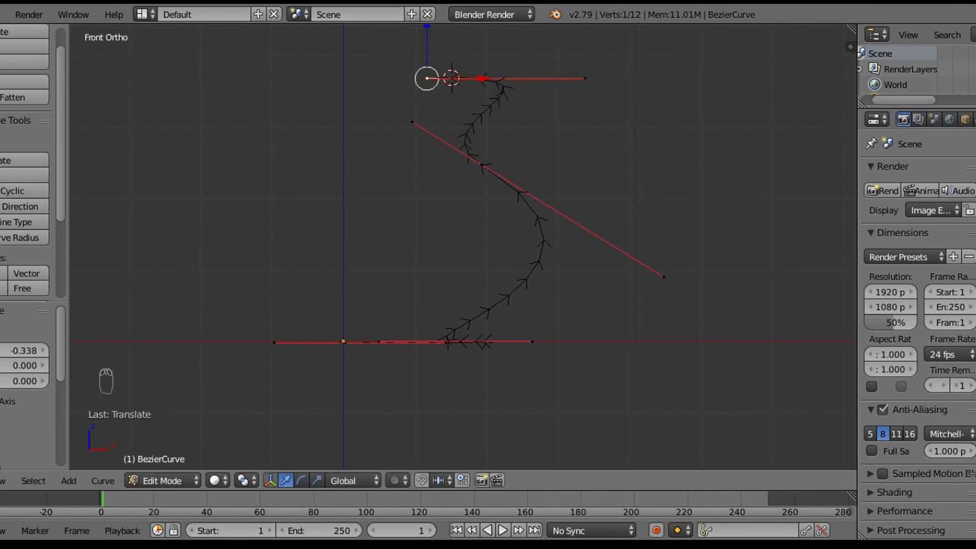
pyautogui.press('g')
pyautogui.press('x')
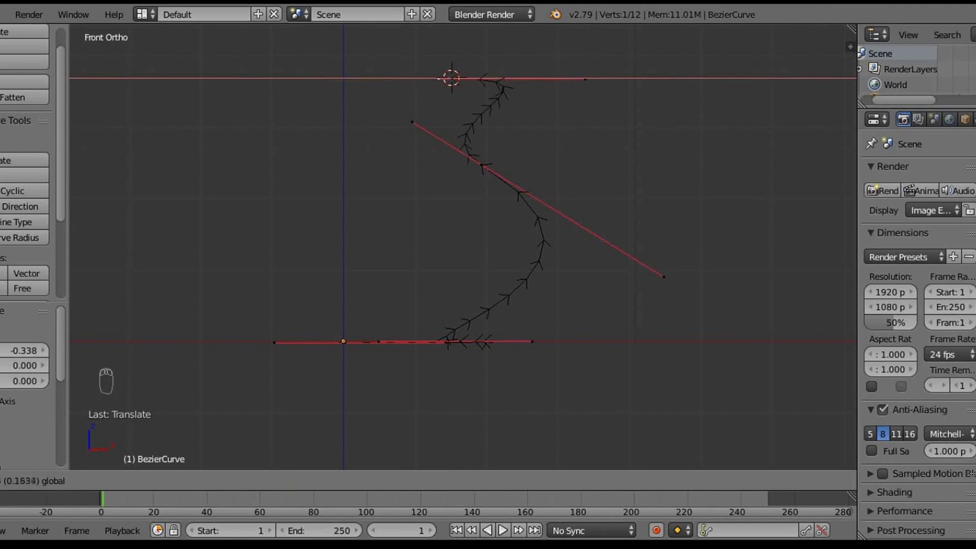
pyautogui.click(437, 78)
# Step: Move the profile's top control point with its handles about 0.37 outward along X
pyautogui.rightClick(451, 78)
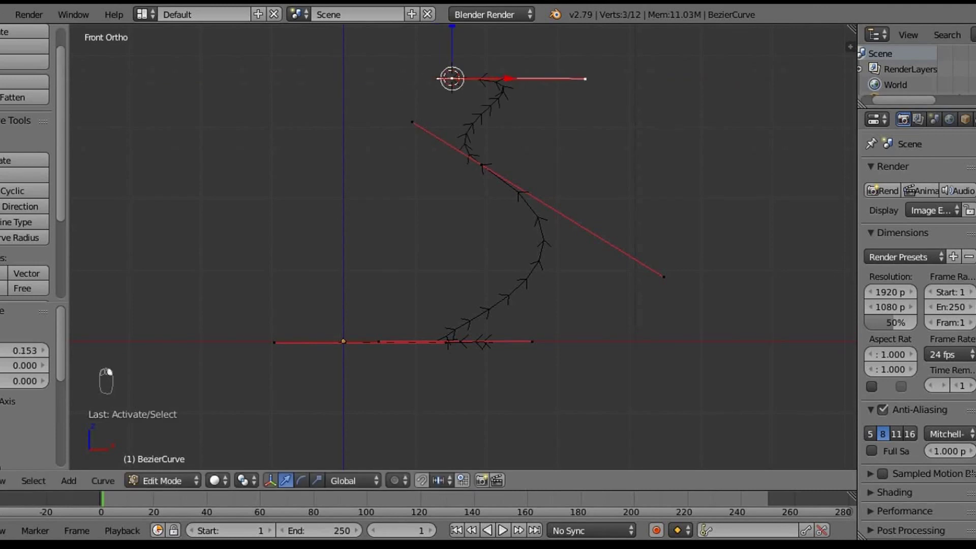
pyautogui.press('g')
pyautogui.press('x')
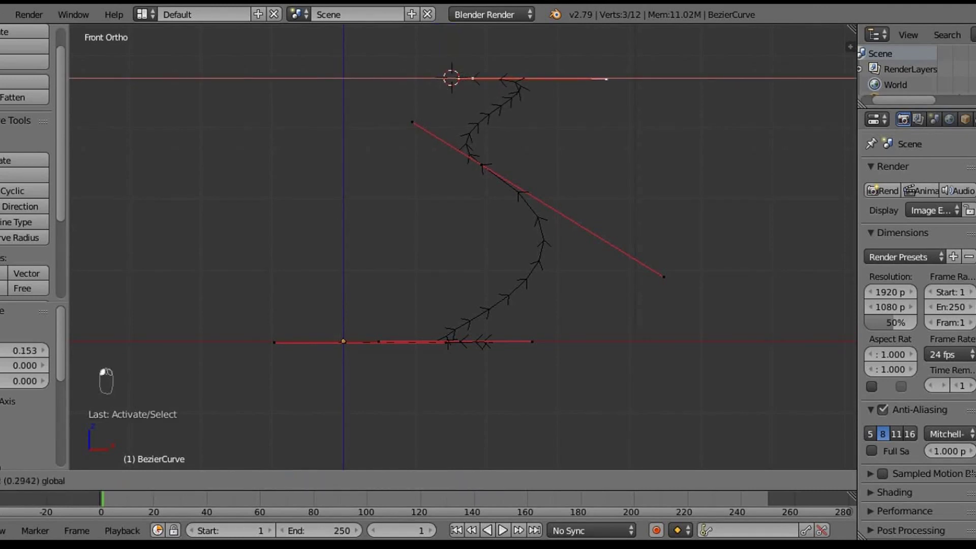
pyautogui.press('Return')
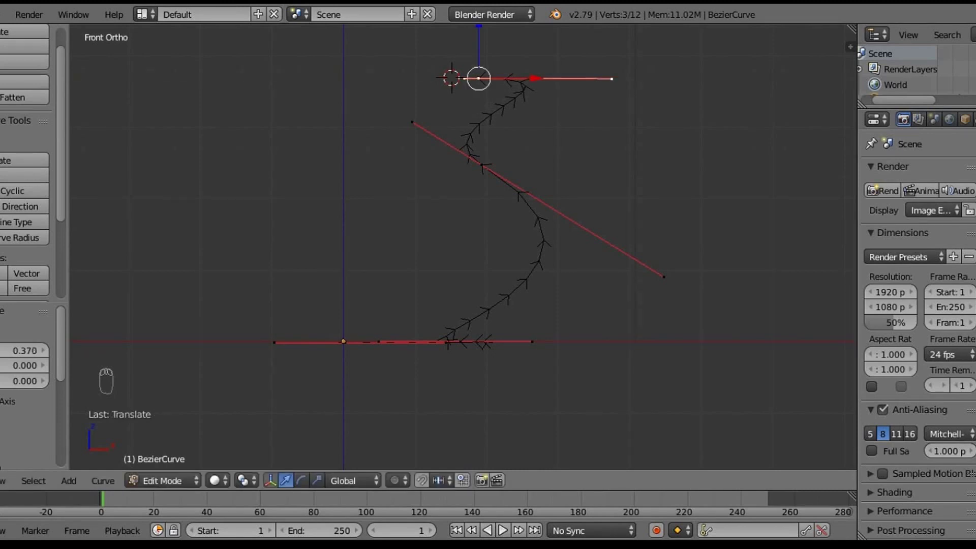
# Step: Pull the outer base point's outward handle about 1.01 inward along X, and raise the middle control point's outer handle about 0.91
pyautogui.click(532, 342)
pyautogui.moveTo(532, 342); pyautogui.dragTo(447, 343, button='right')
pyautogui.moveTo(447, 343); pyautogui.dragTo(437, 362, button='middle')
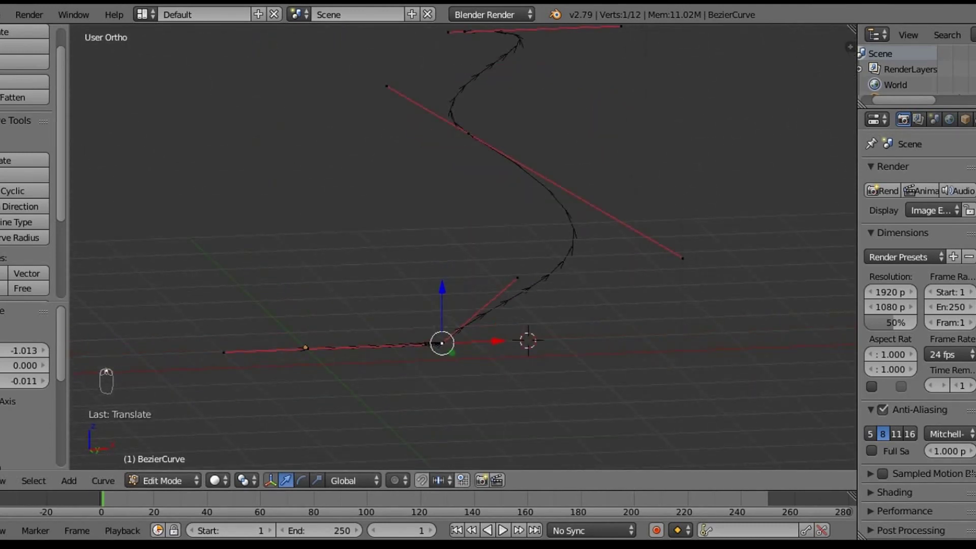
pyautogui.moveTo(682, 258); pyautogui.dragTo(668, 178, button='right')
pyautogui.moveTo(668, 179); pyautogui.dragTo(325, 178, button='middle')
pyautogui.moveTo(625, 185); pyautogui.dragTo(651, 177, button='middle')
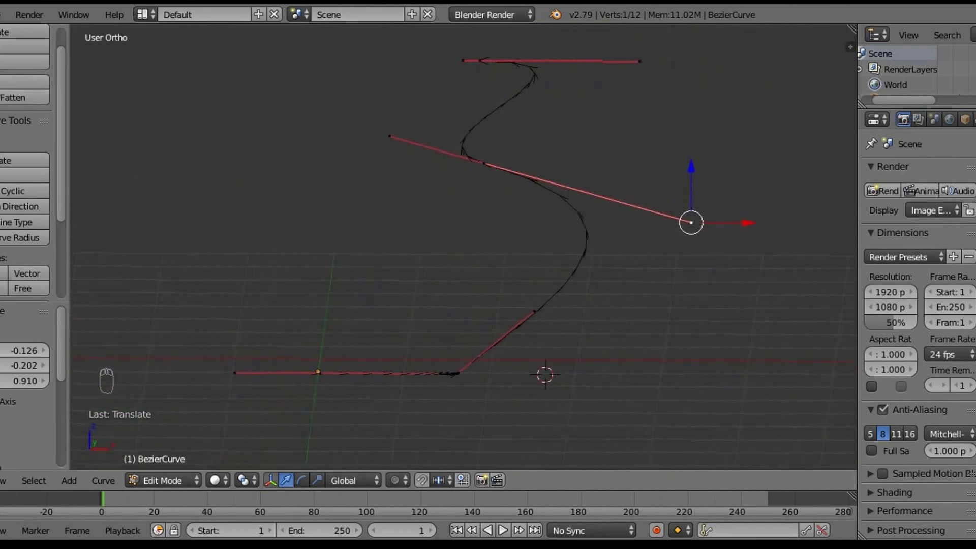
# Step: Leave Edit Mode and show the finished profile curve in front view
pyautogui.press('Tab')
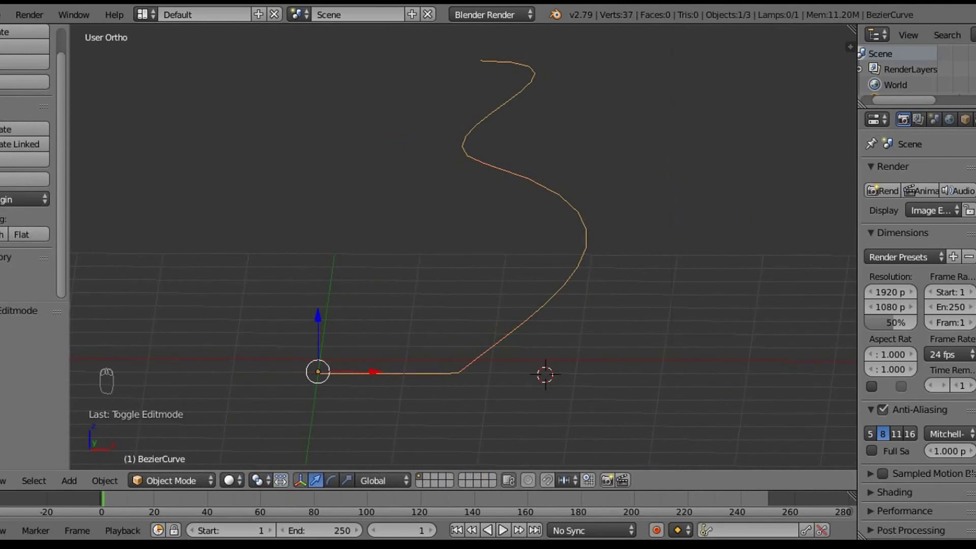
pyautogui.moveTo(463, 249); pyautogui.dragTo(458, 269, button='middle')
pyautogui.scroll(1, 458, 269)
pyautogui.scroll(-2, 458, 269)
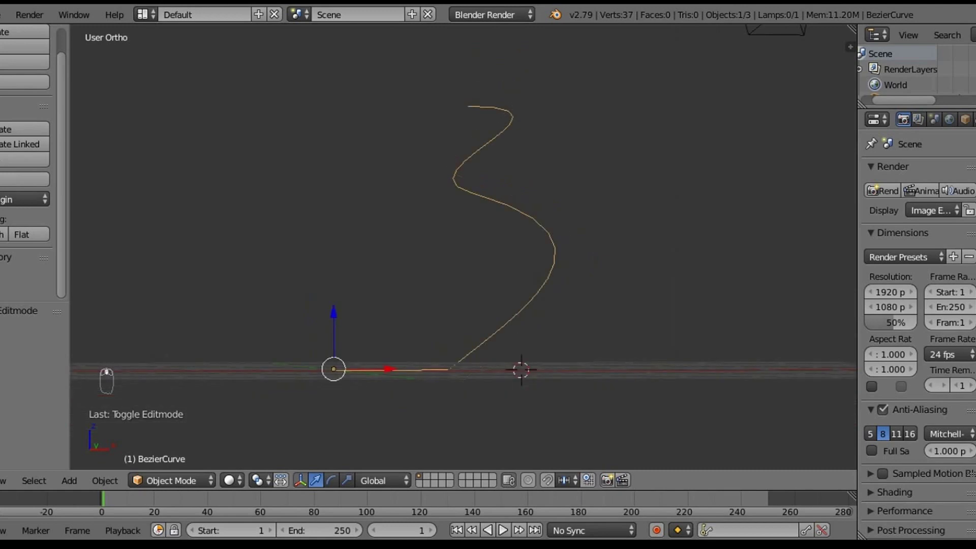
pyautogui.scroll(-1, 463, 247)
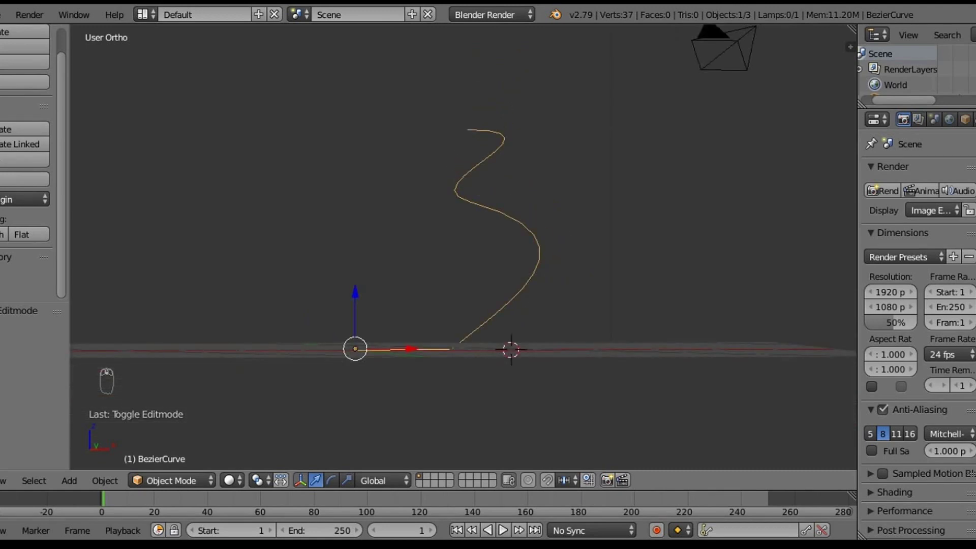
pyautogui.press('KP_1')
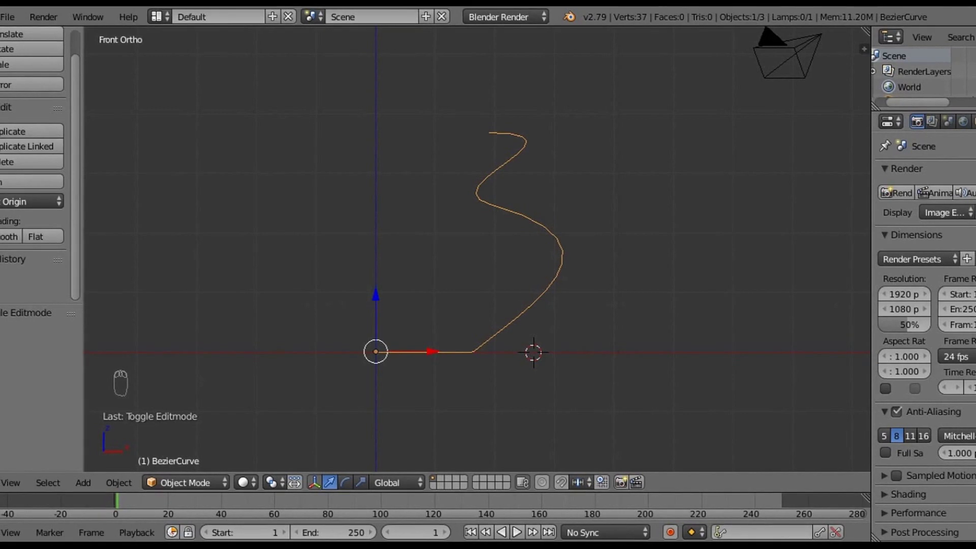
# Step: Add a Screw modifier to the profile curve and shade the object smooth
pyautogui.moveTo(874, 284); pyautogui.dragTo(686, 284)
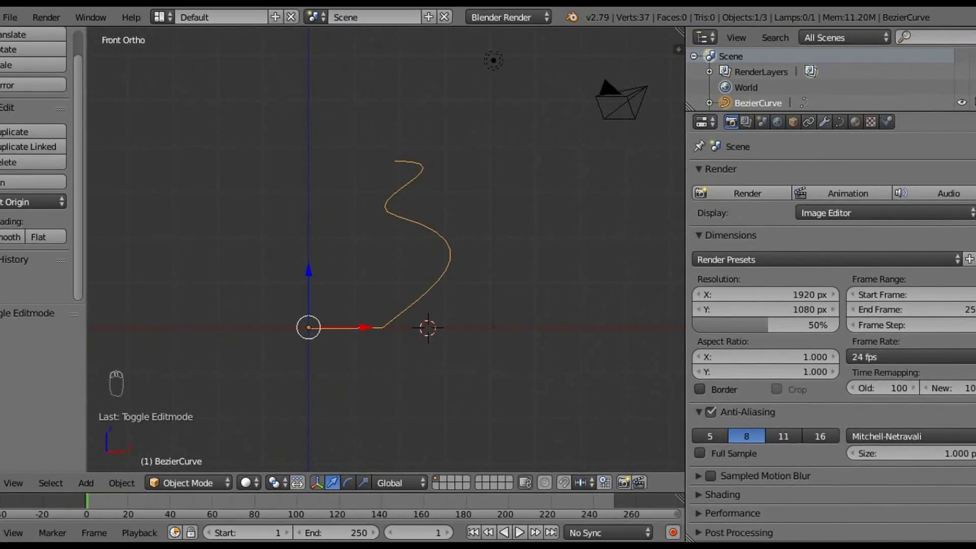
pyautogui.click(824, 122)
pyautogui.click(762, 175)
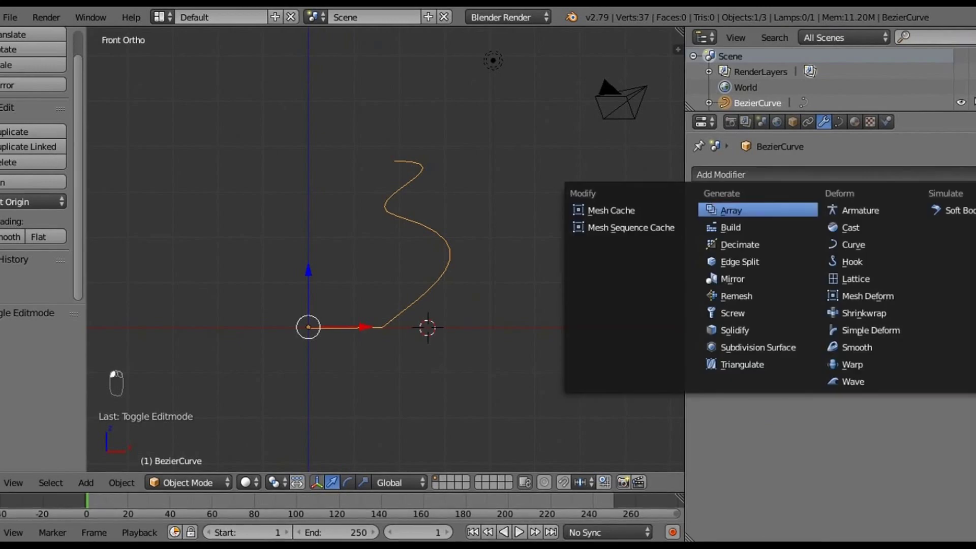
pyautogui.click(731, 313)
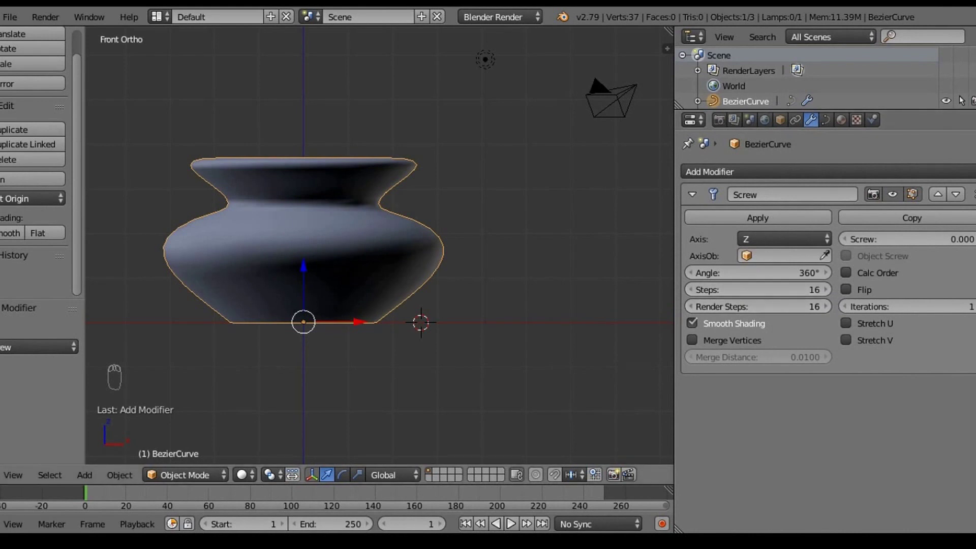
pyautogui.click(10, 232)
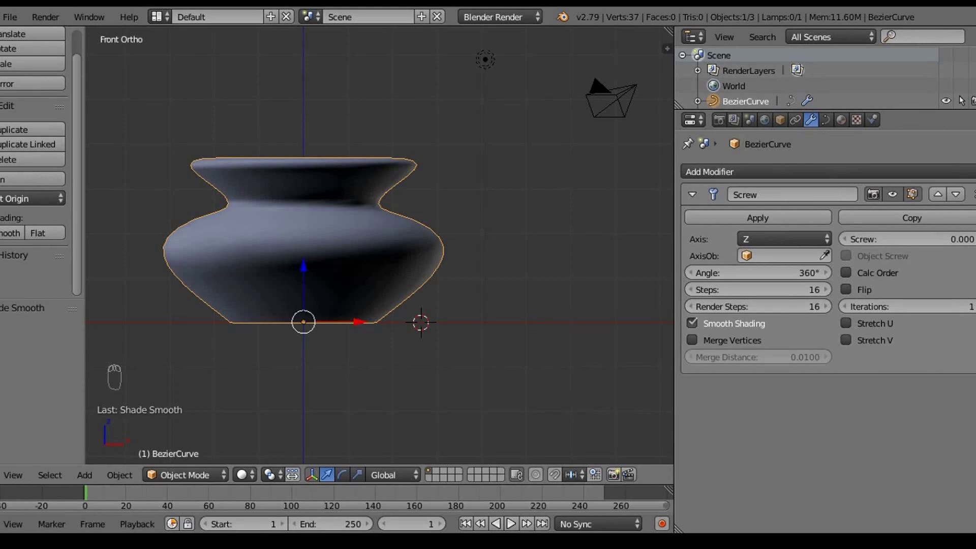
# Step: Return to Edit Mode and move the outer base point's upper handle about 0.65 up along Z and 0.19 outward along X
pyautogui.click(186, 475)
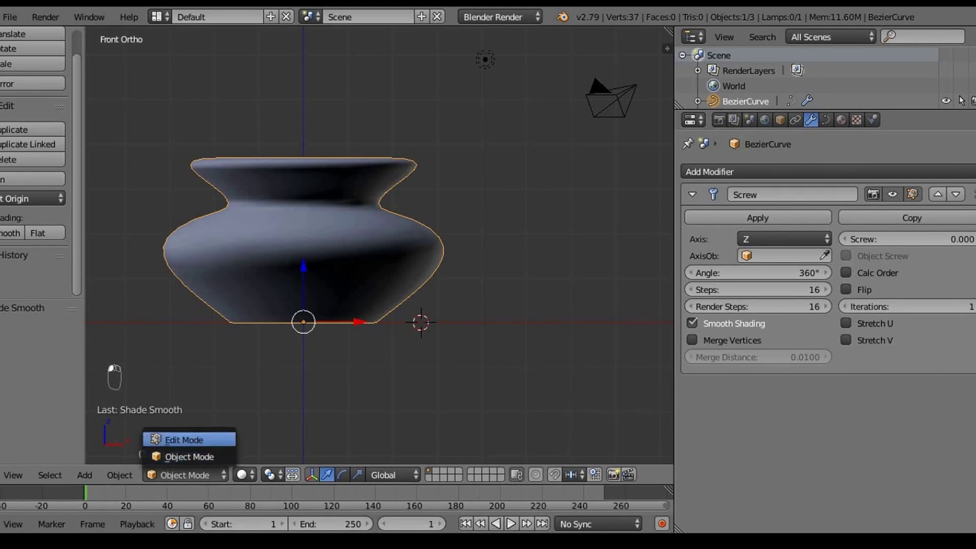
pyautogui.click(183, 438)
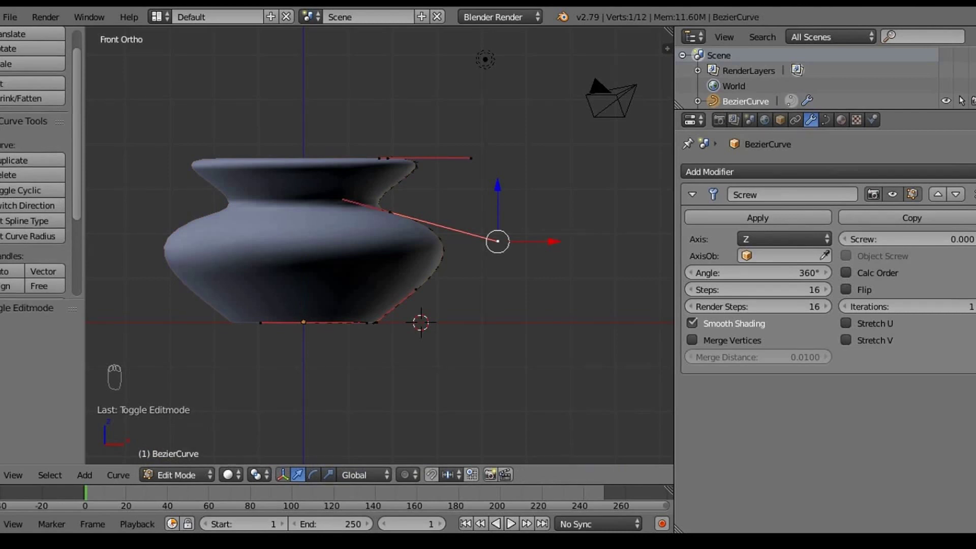
pyautogui.rightClick(416, 289)
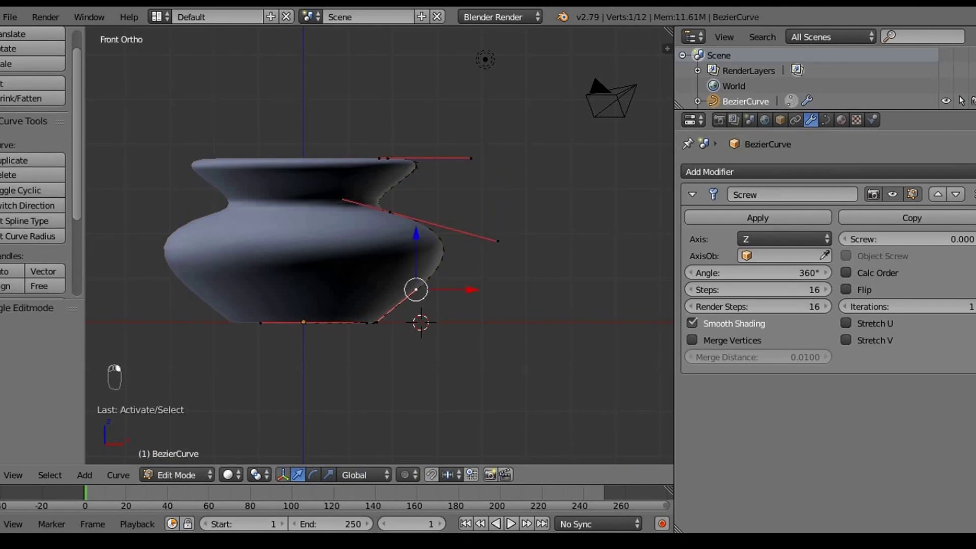
pyautogui.press('g')
pyautogui.press('z')
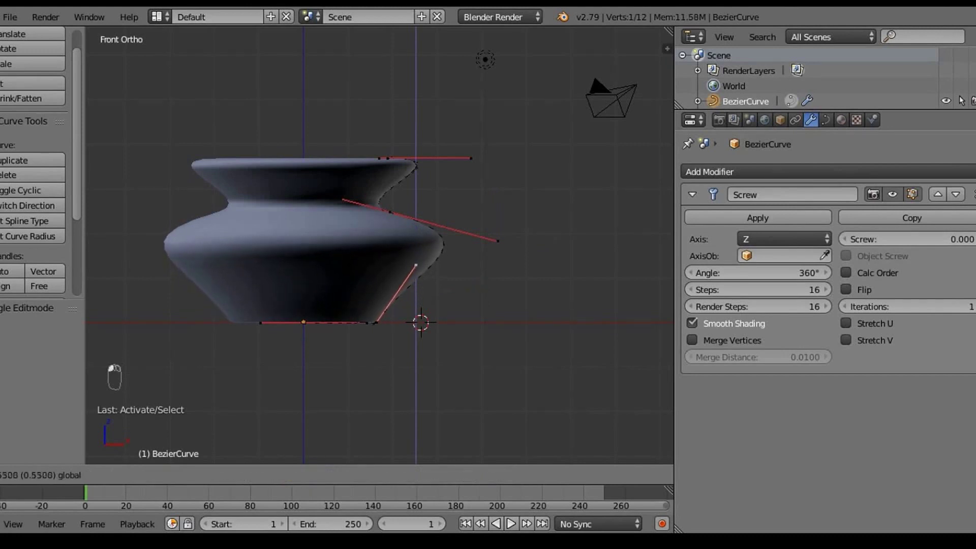
pyautogui.press('Return')
pyautogui.press('g')
pyautogui.press('x')
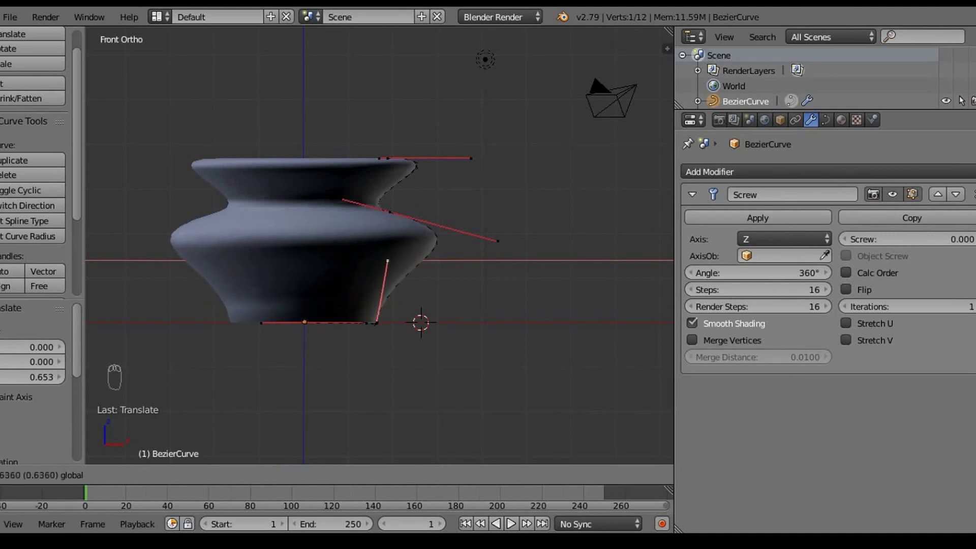
pyautogui.press('Return')
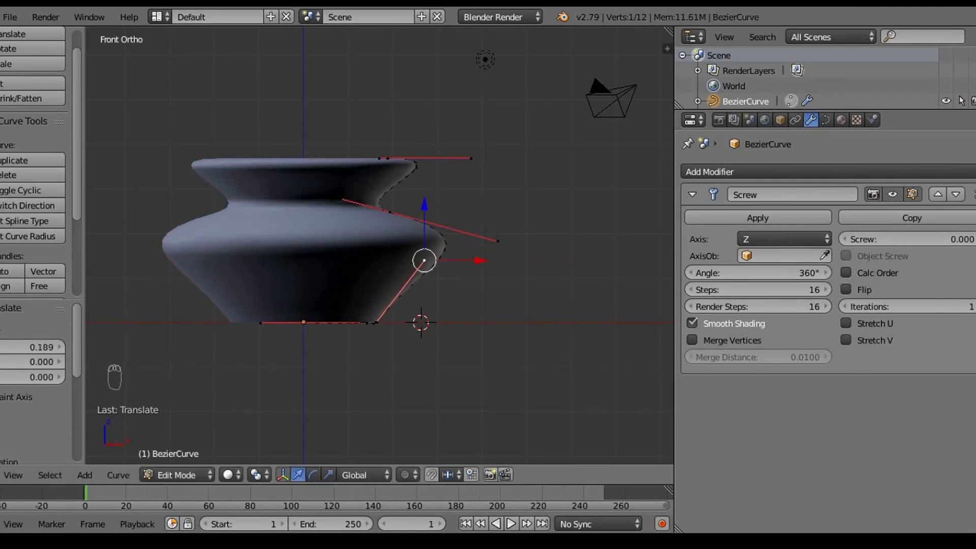
# Step: Lower the outer base point's upper handle about 1.05 along Z to round the vase's lower body
pyautogui.press('g')
pyautogui.press('z')
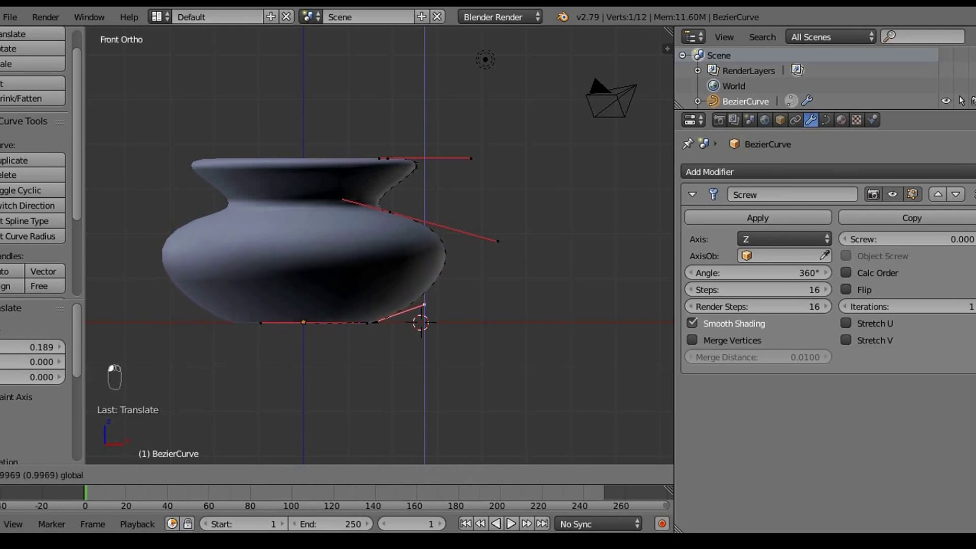
pyautogui.press('Return')
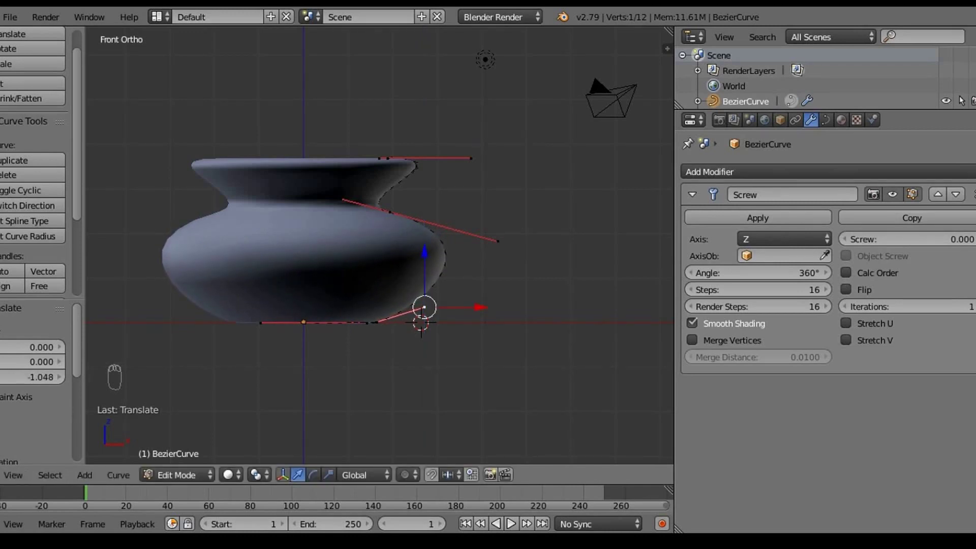
# Step: Raise the top control point with its handles about 1.38 along Z to make the vase taller
pyautogui.rightClick(388, 159)
pyautogui.press('g')
pyautogui.press('z')
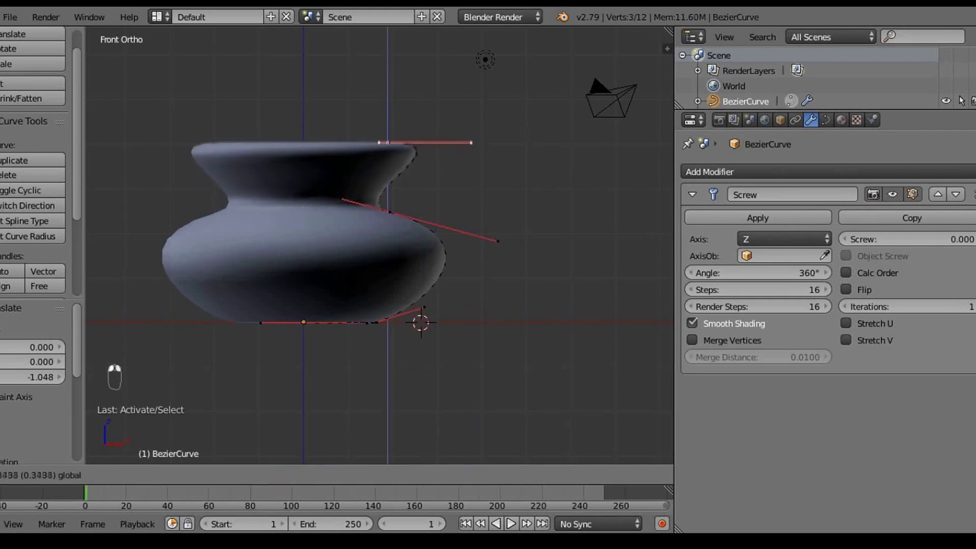
pyautogui.press('Return')
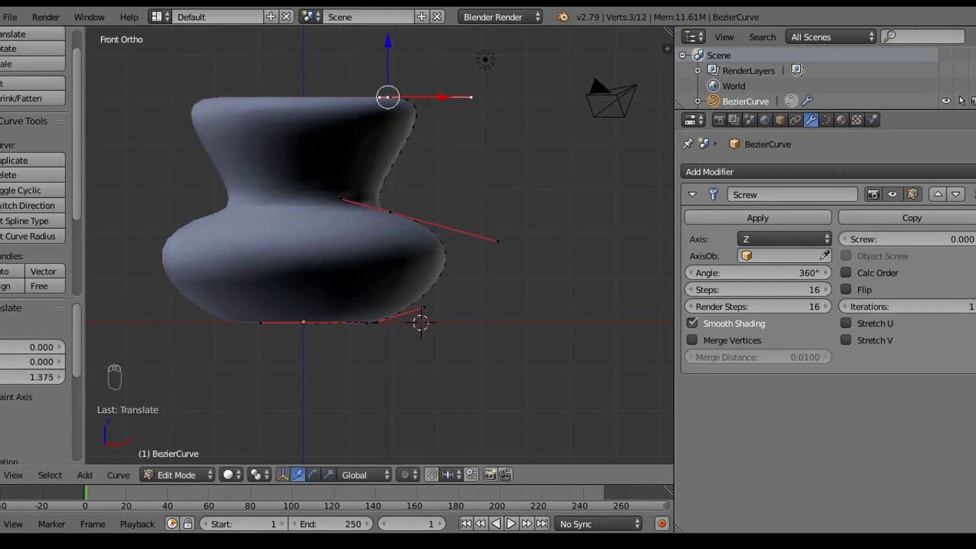
# Step: Raise the middle control point with its handles about 1.20 along Z to lift the vase's neck
pyautogui.rightClick(390, 212)
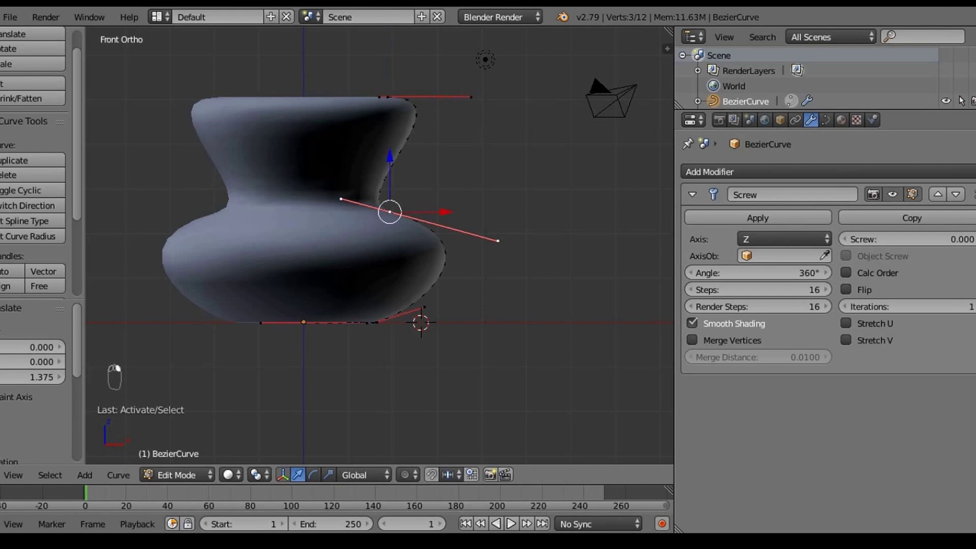
pyautogui.press('g')
pyautogui.press('z')
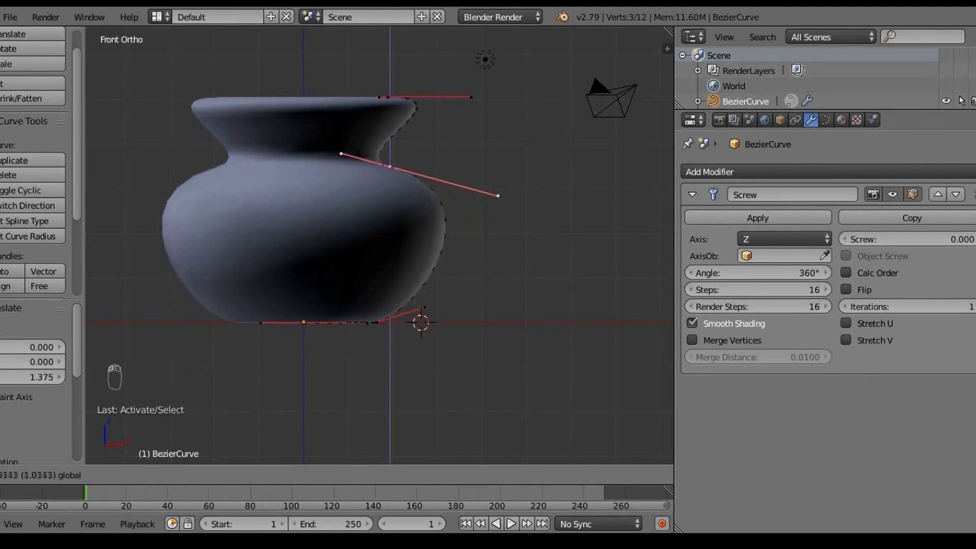
pyautogui.press('Return')
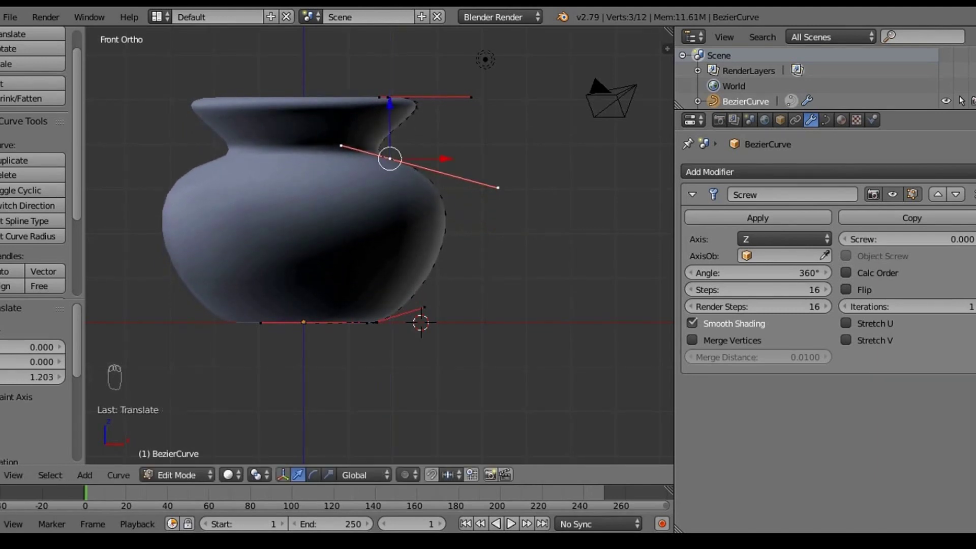
pyautogui.moveTo(387, 204); pyautogui.dragTo(437, 216, button='middle')
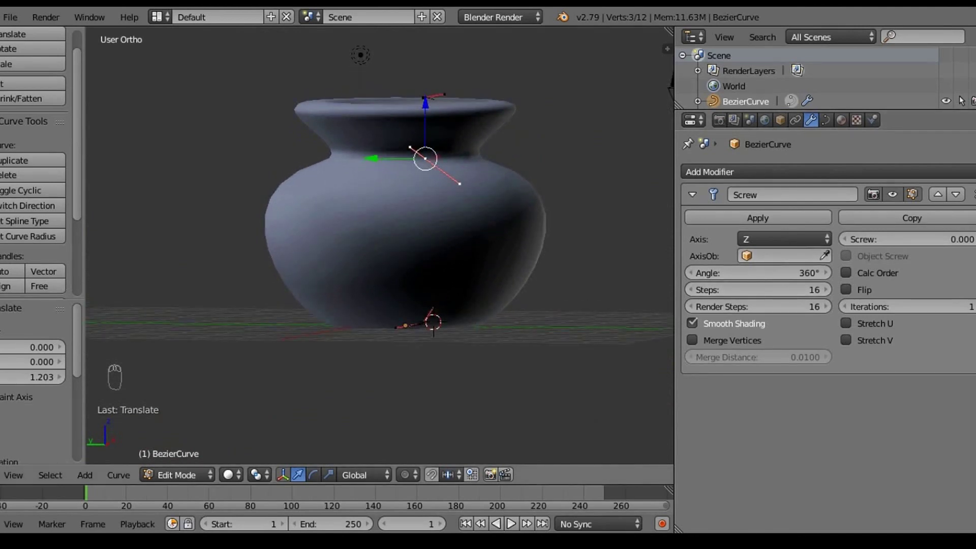
# Step: In the front orthographic view, lower the top control point's inner handle about 0.12 along Z
pyautogui.press('KP_1')
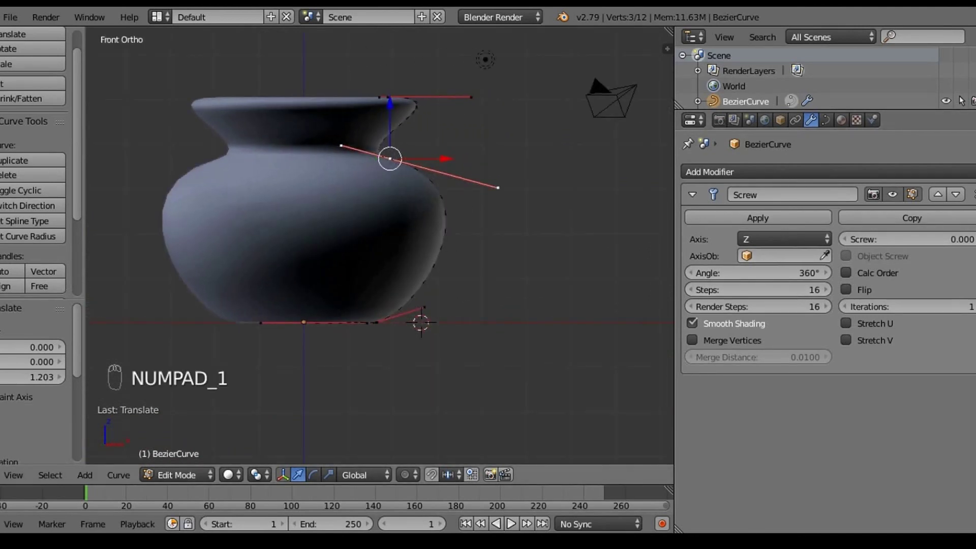
pyautogui.press('KP_5')
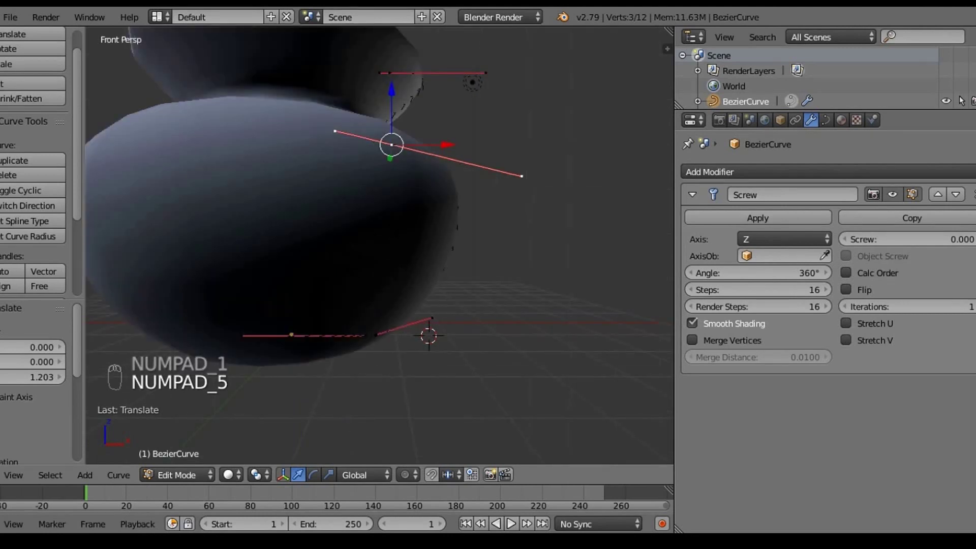
pyautogui.press('KP_1')
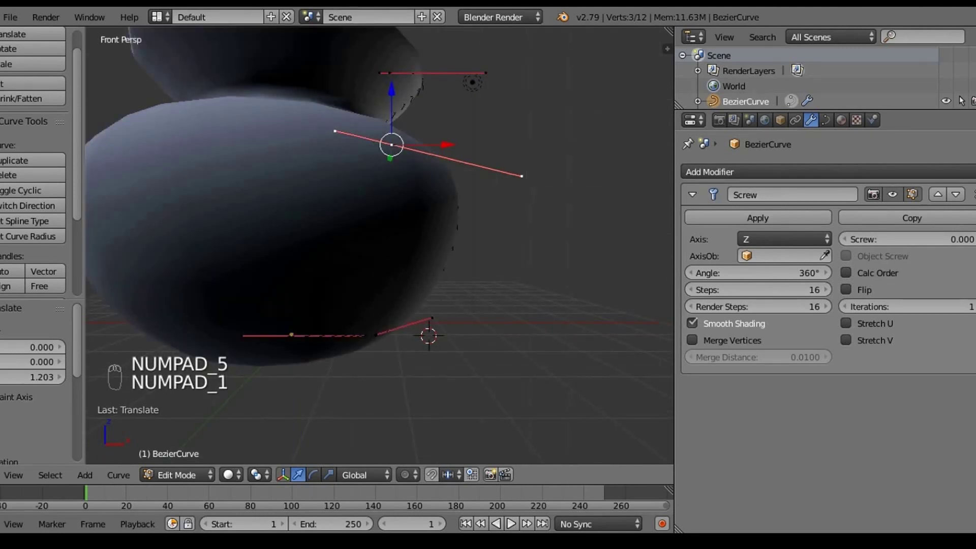
pyautogui.press('KP_5')
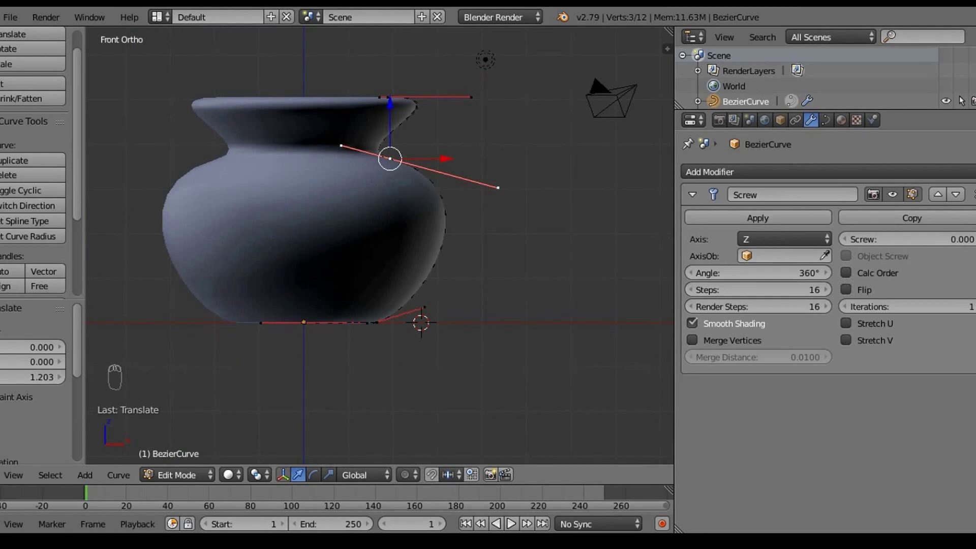
pyautogui.click(379, 97)
pyautogui.rightClick(379, 96)
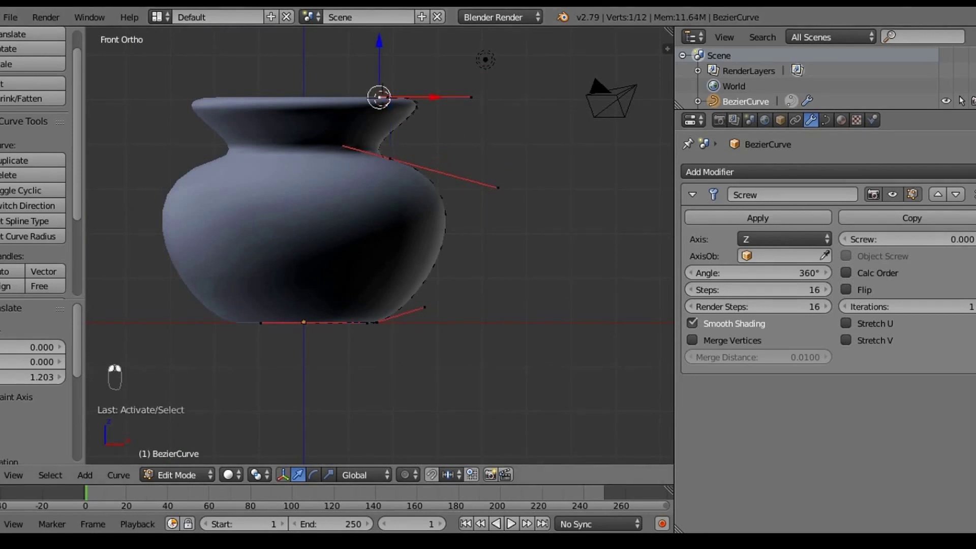
pyautogui.press('g')
pyautogui.press('z')
pyautogui.moveTo(379, 53); pyautogui.dragTo(379, 47)
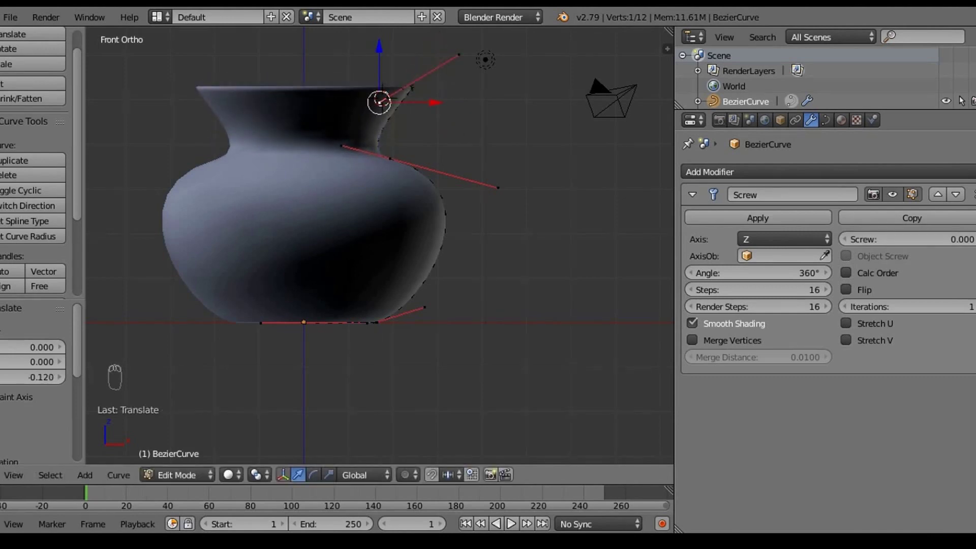
# Step: Raise the neck control point's upper handle about 0.58 along Z to slope the vase's shoulder
pyautogui.rightClick(341, 146)
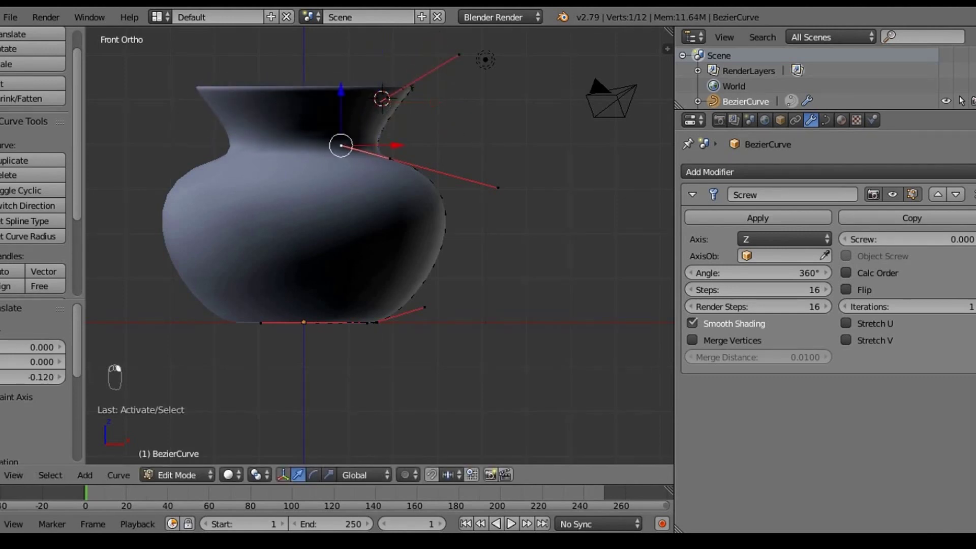
pyautogui.press('g')
pyautogui.press('z')
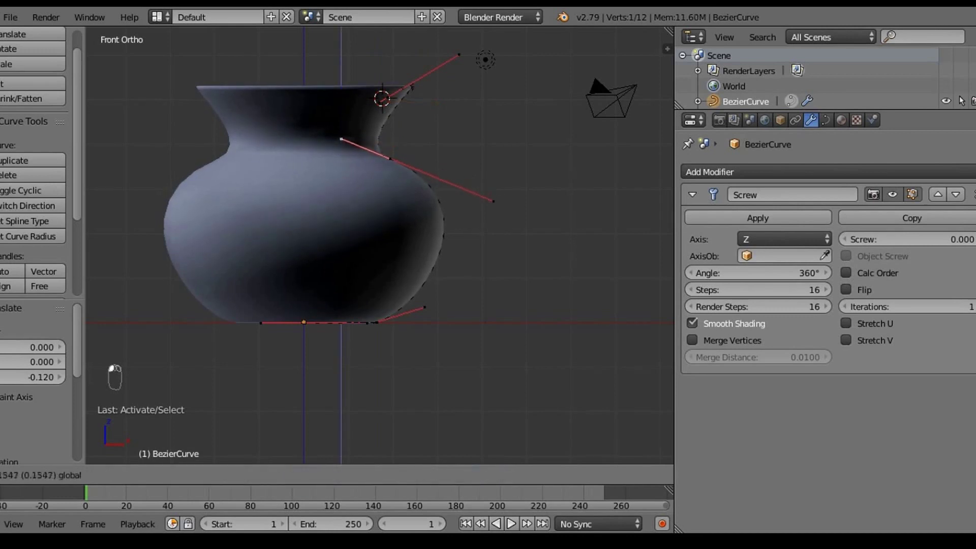
pyautogui.moveTo(341, 67); pyautogui.dragTo(341, 63)
# Step: Lower the top control point's inner handle about 0.03 more along Z to tilt the rim upward
pyautogui.rightClick(379, 102)
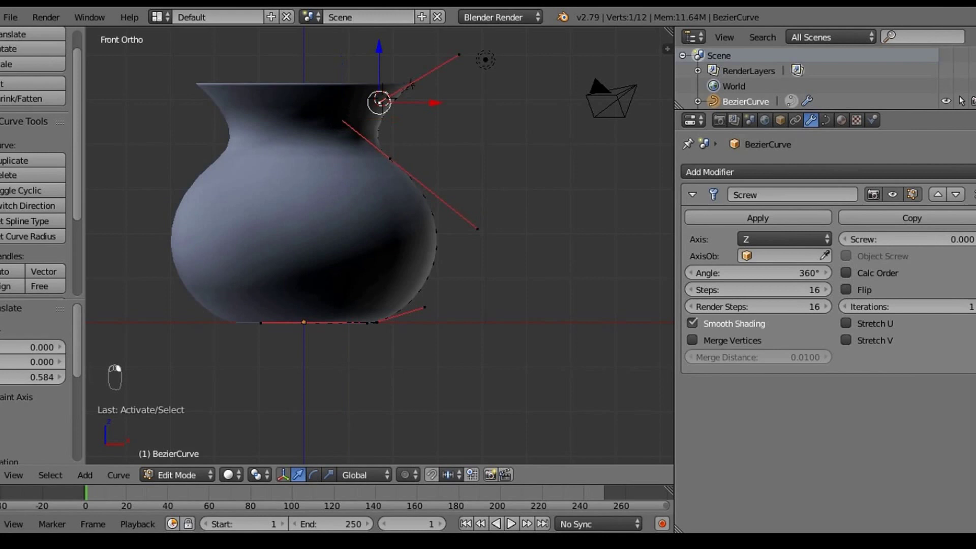
pyautogui.press('g')
pyautogui.press('z')
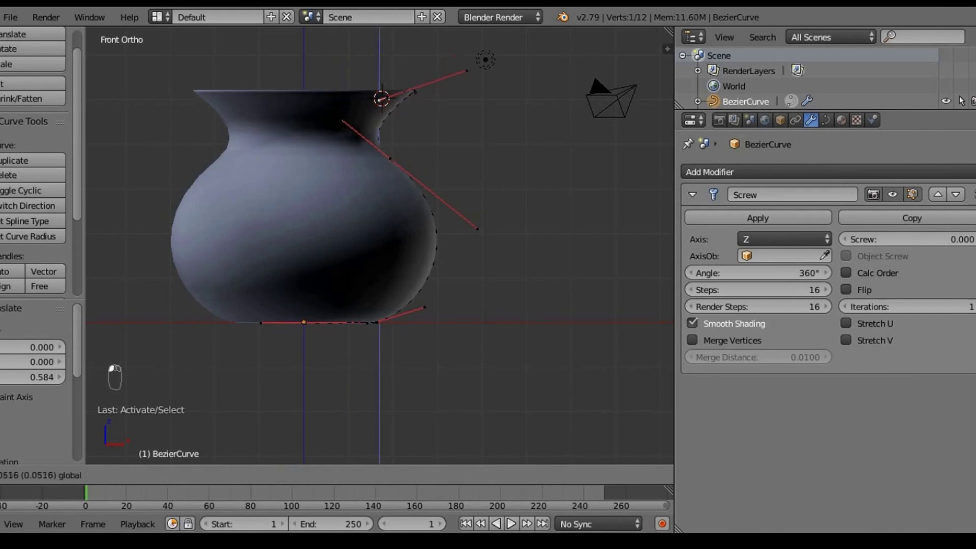
pyautogui.click(382, 102)
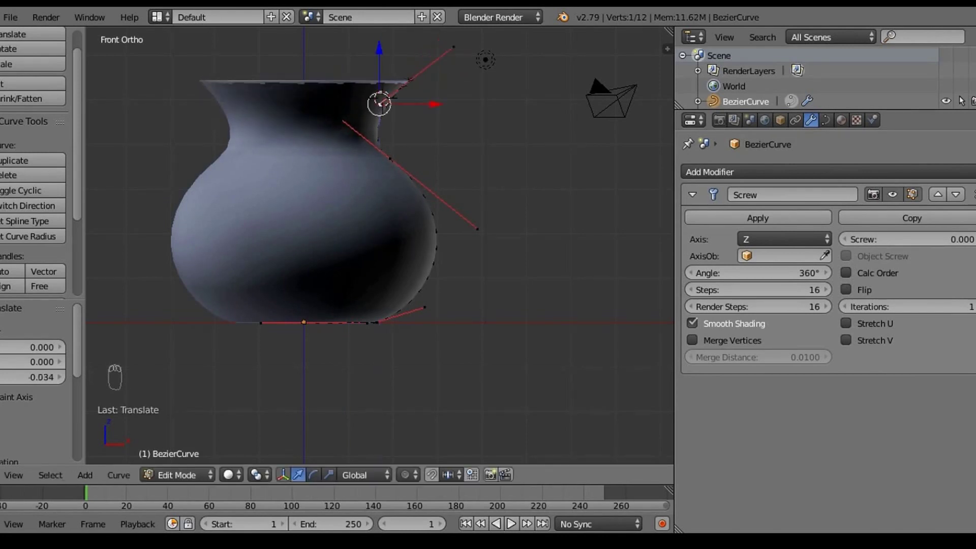
# Step: Move the top control point with its handles about 0.74 inward along X to narrow the vase's mouth
pyautogui.moveTo(383, 102); pyautogui.dragTo(427, 147, button='middle')
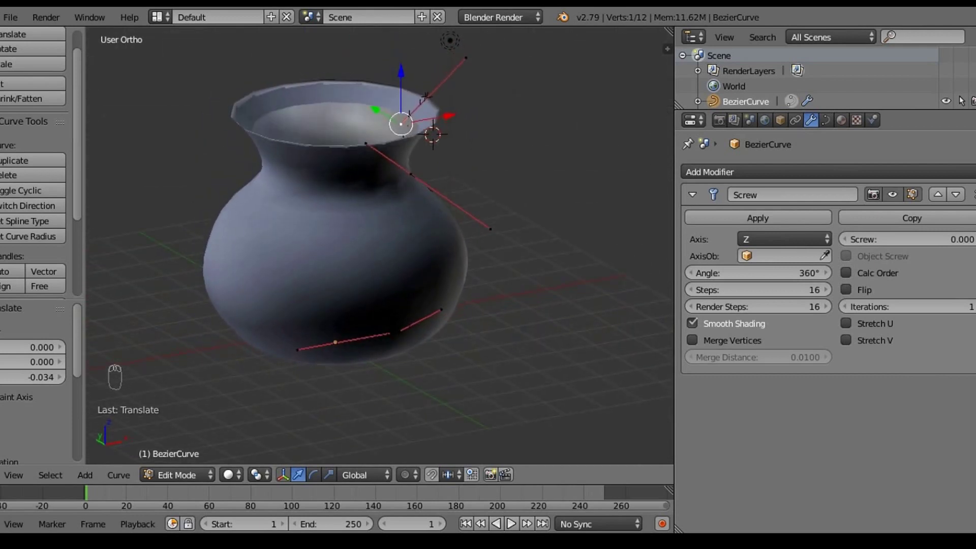
pyautogui.rightClick(426, 95)
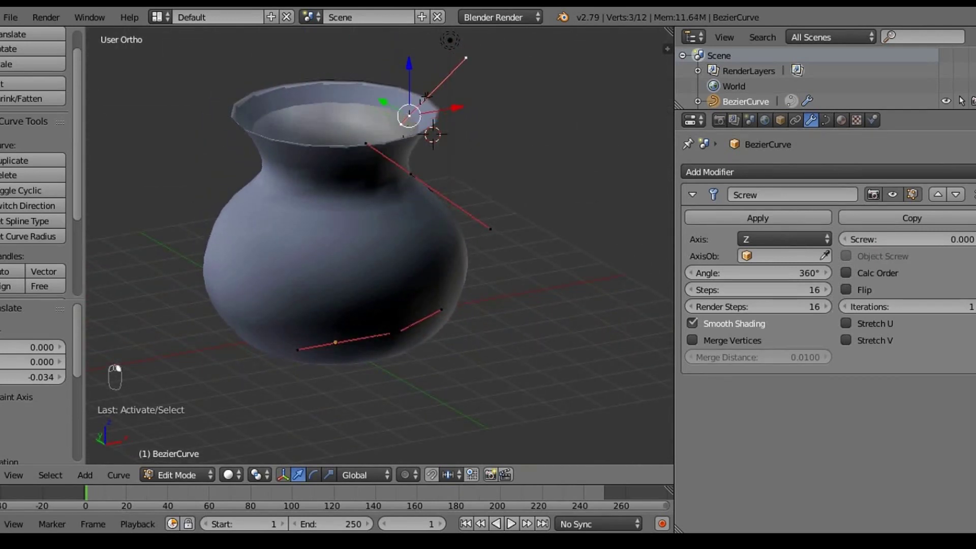
pyautogui.press('g')
pyautogui.press('x')
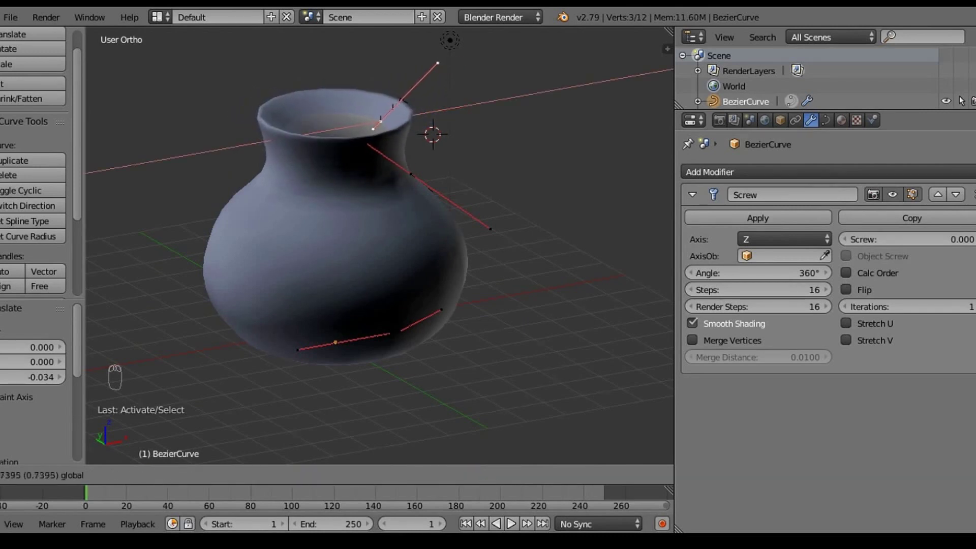
pyautogui.press('Return')
pyautogui.moveTo(381, 218)
pyautogui.mouseDown(button='middle')
pyautogui.moveTo(383, 174)
pyautogui.moveTo(384, 213)
pyautogui.moveTo(384, 200)
pyautogui.mouseUp(button='middle')
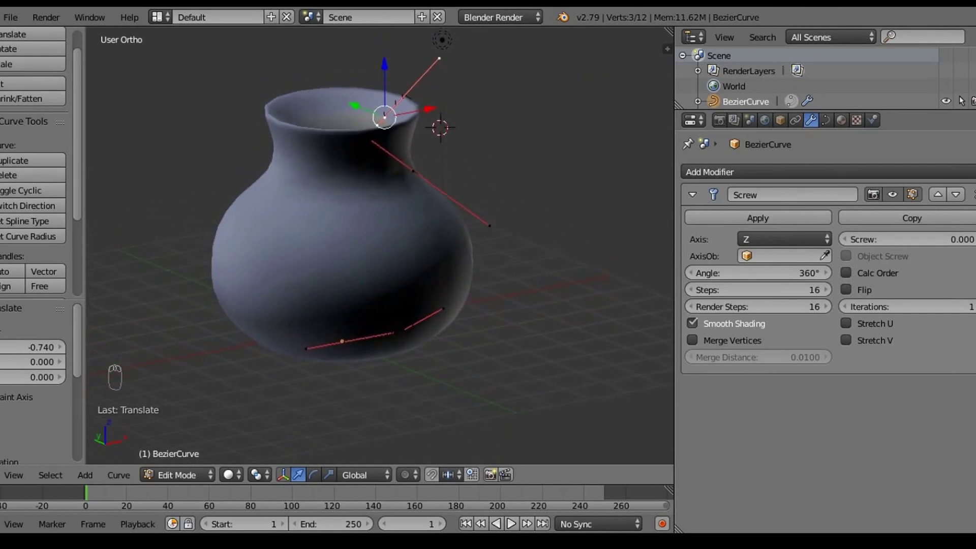
# Step: Move the top control point's outer handle freely by about -0.79 in X, 0.24 in Y and -0.86 in Z
pyautogui.click(439, 59)
pyautogui.moveTo(439, 59); pyautogui.dragTo(444, 76, button='right')
pyautogui.moveTo(444, 76); pyautogui.dragTo(404, 98)
pyautogui.moveTo(304, 194); pyautogui.dragTo(418, 211, button='middle')
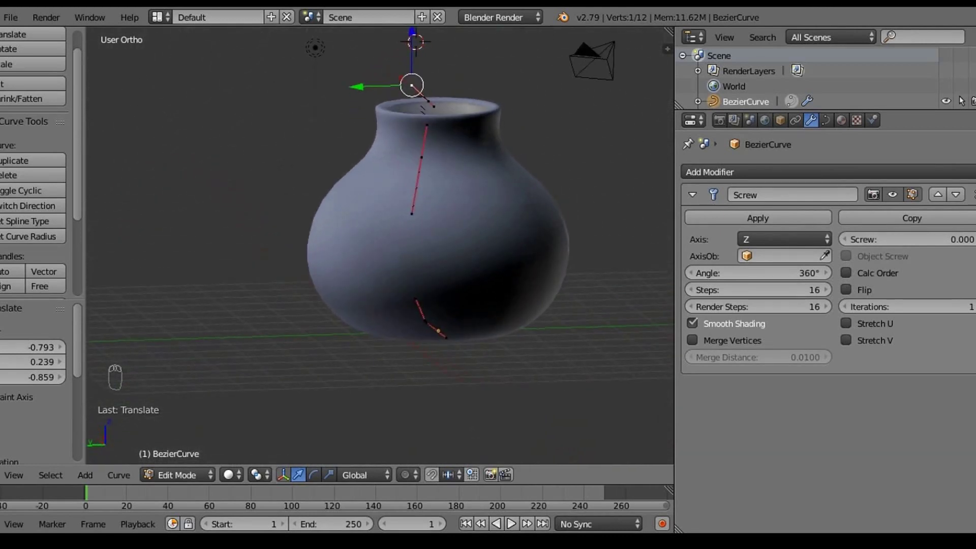
# Step: Move the top control point's outer handle about 1.20 along Y to thicken the rim
pyautogui.rightClick(412, 86)
pyautogui.press('g')
pyautogui.press('y')
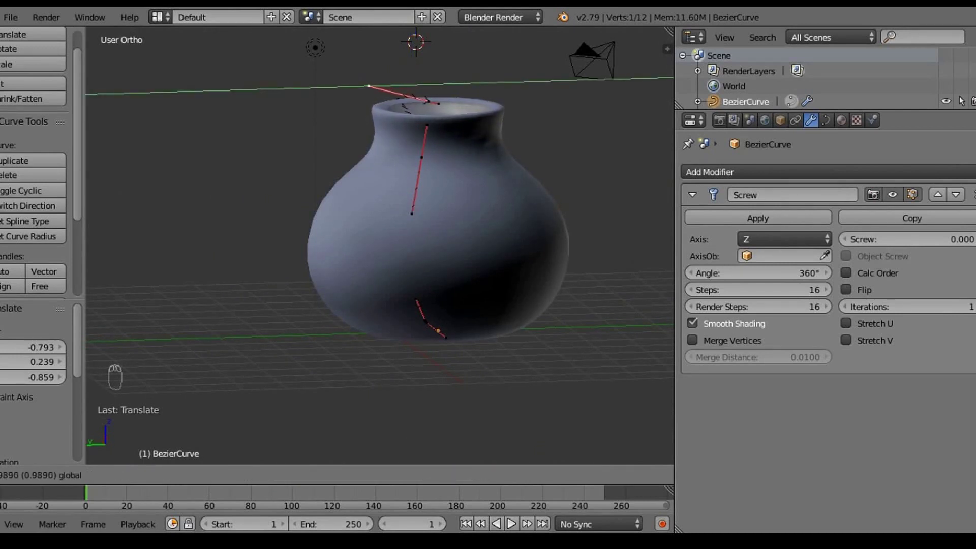
pyautogui.moveTo(306, 88); pyautogui.dragTo(303, 88)
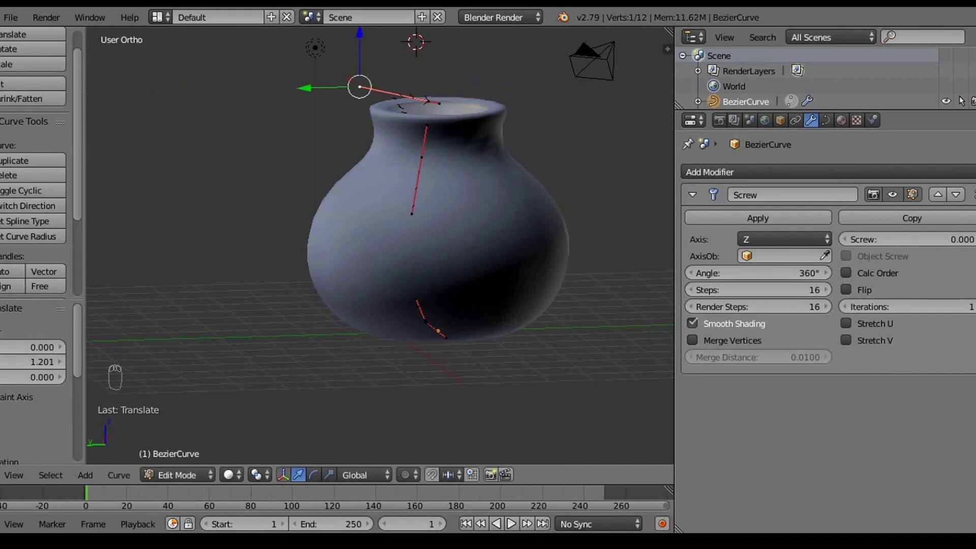
pyautogui.moveTo(355, 127); pyautogui.dragTo(529, 223, button='middle')
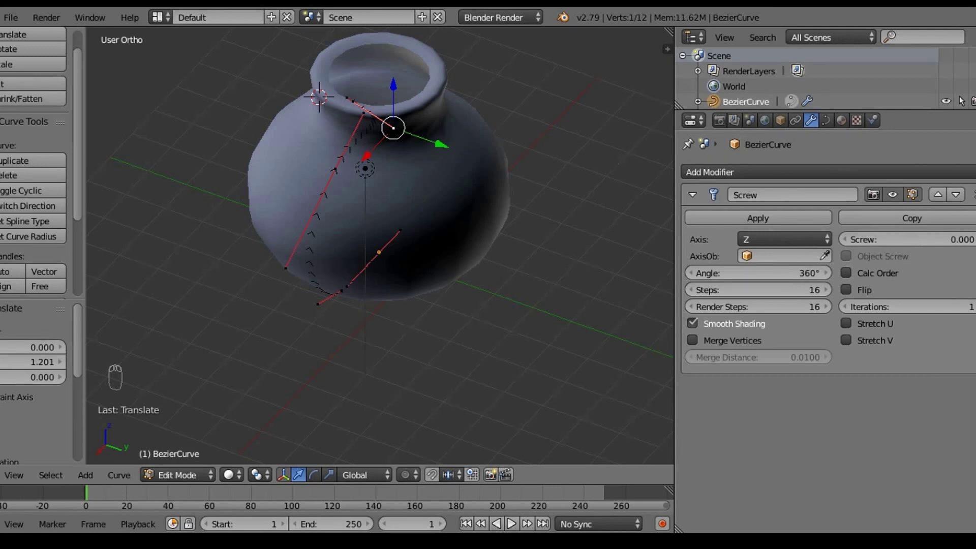
pyautogui.press('space')
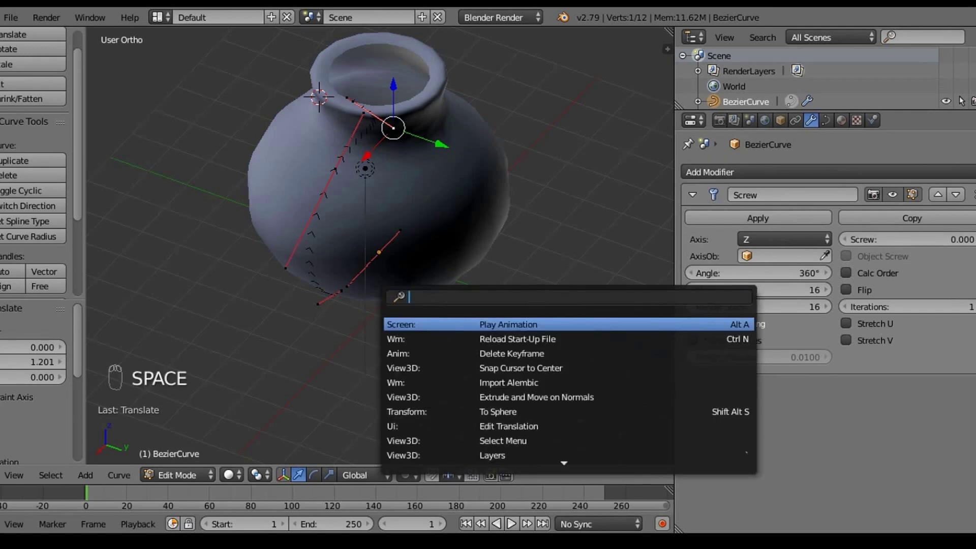
pyautogui.write('con')
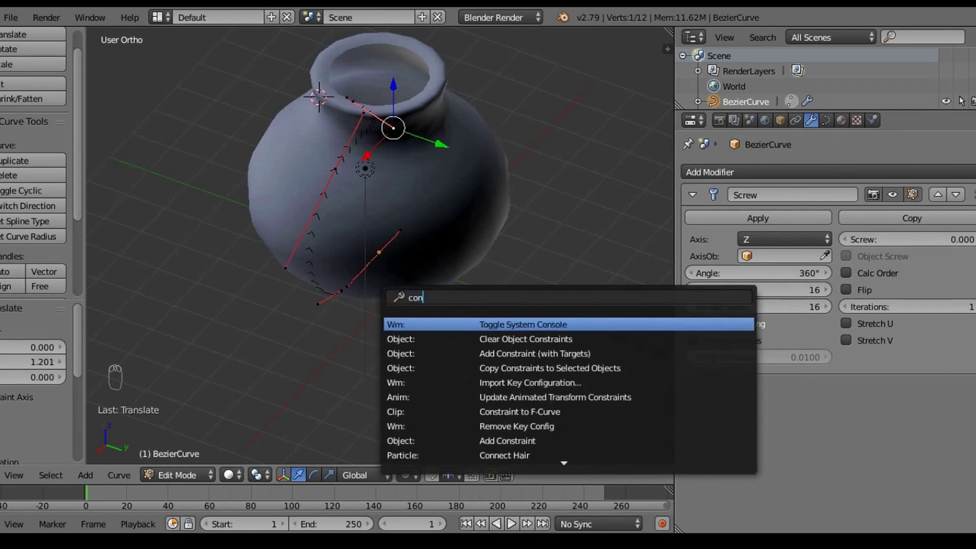
pyautogui.press('Escape')
pyautogui.rightClick(400, 230)
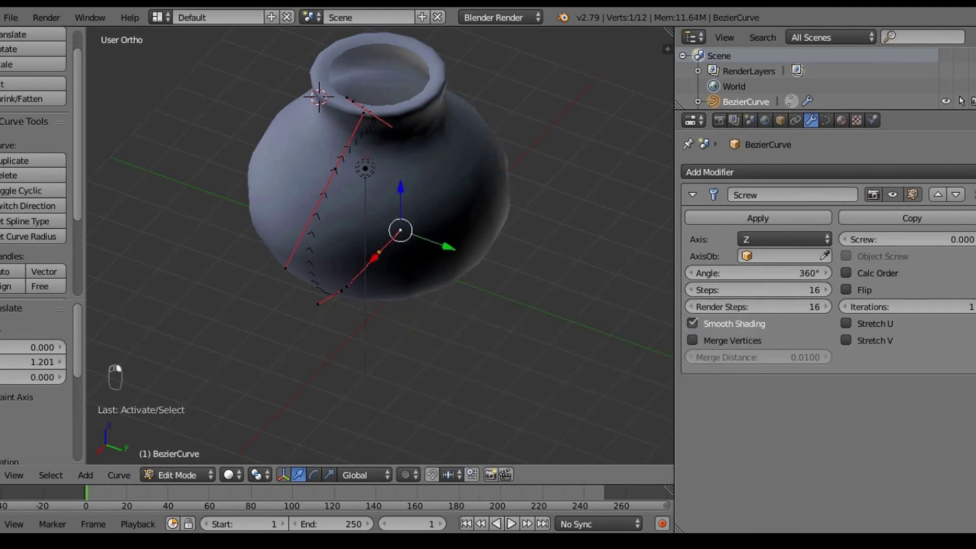
pyautogui.click(453, 194)
pyautogui.click(432, 217)
pyautogui.click(346, 277)
# Step: Leave Edit Mode and switch the vase to Object Mode
pyautogui.click(178, 475)
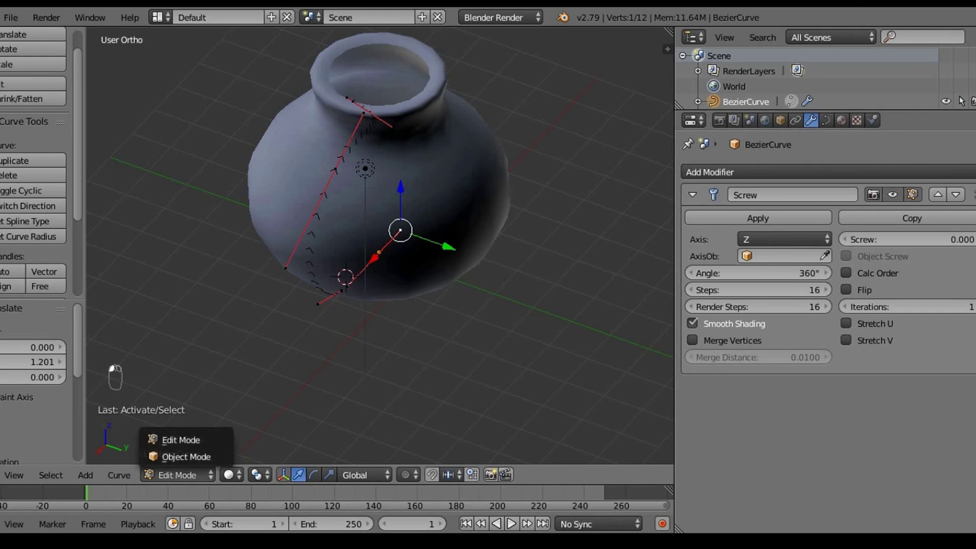
pyautogui.click(186, 440)
pyautogui.click(178, 475)
pyautogui.click(178, 453)
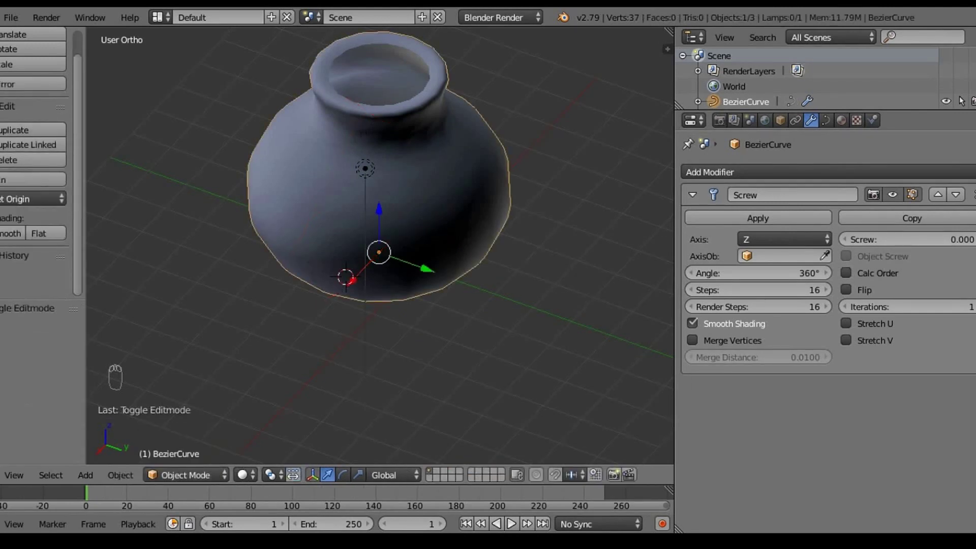
# Step: Convert the vase curve to a mesh using Convert to with the Mesh from Curve/Meta/Surf/Text option
pyautogui.press('space')
pyautogui.write('c')
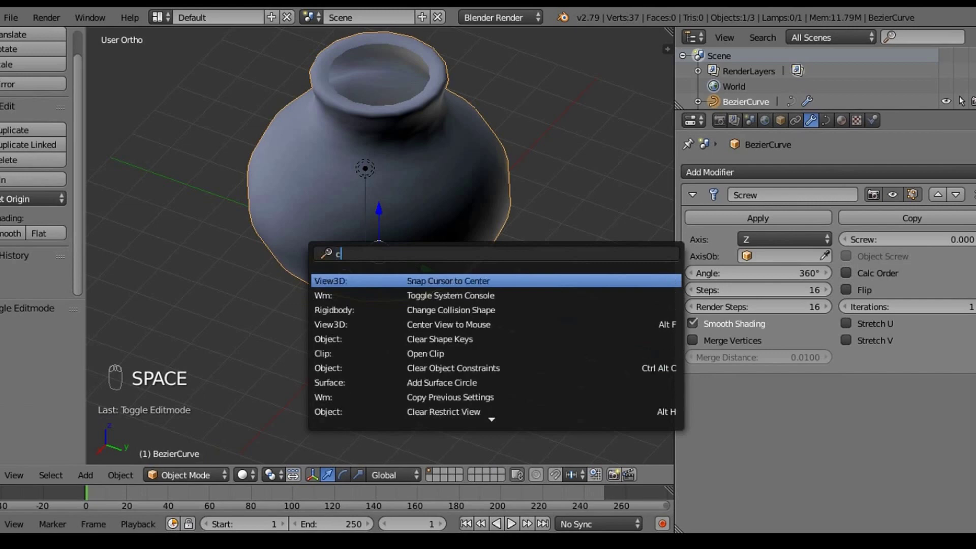
pyautogui.write('onvert')
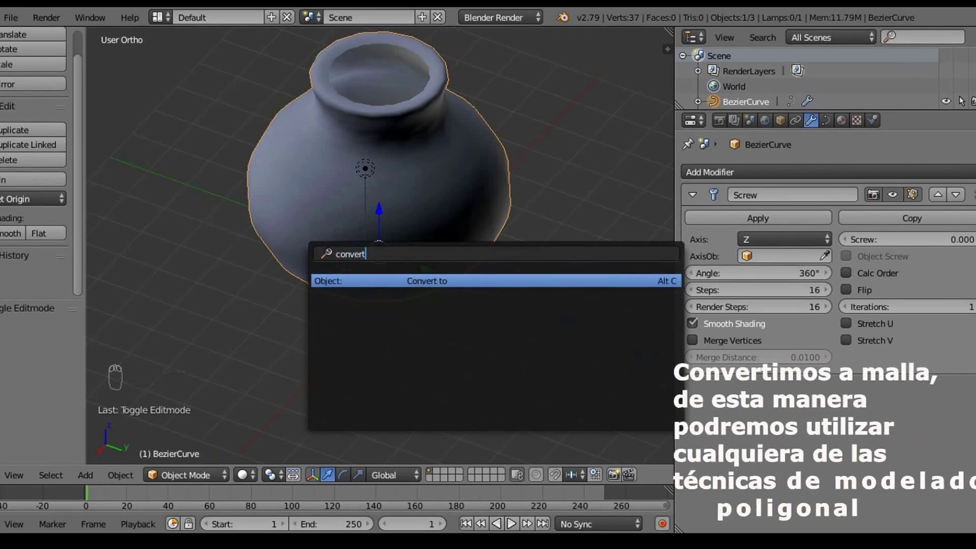
pyautogui.press('Return')
pyautogui.press('Down')
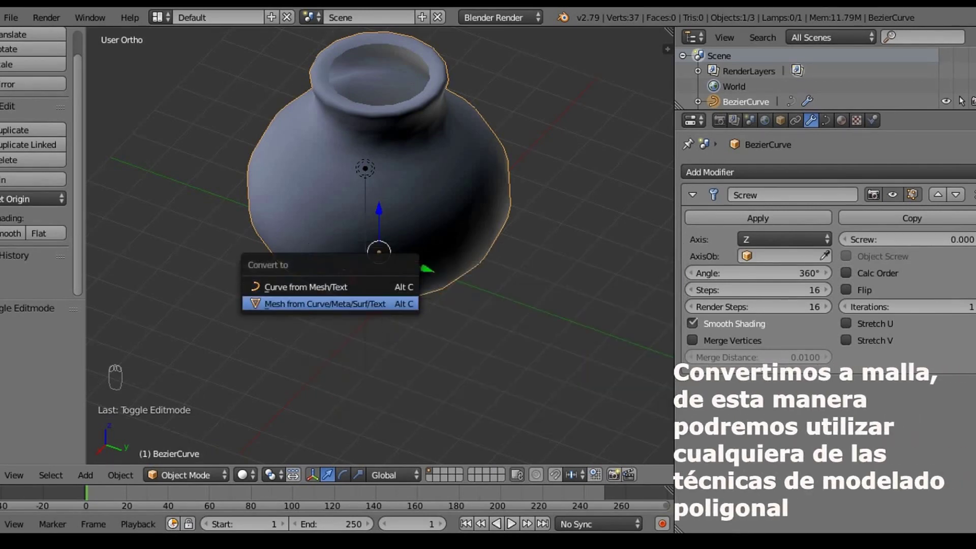
pyautogui.press('Return')
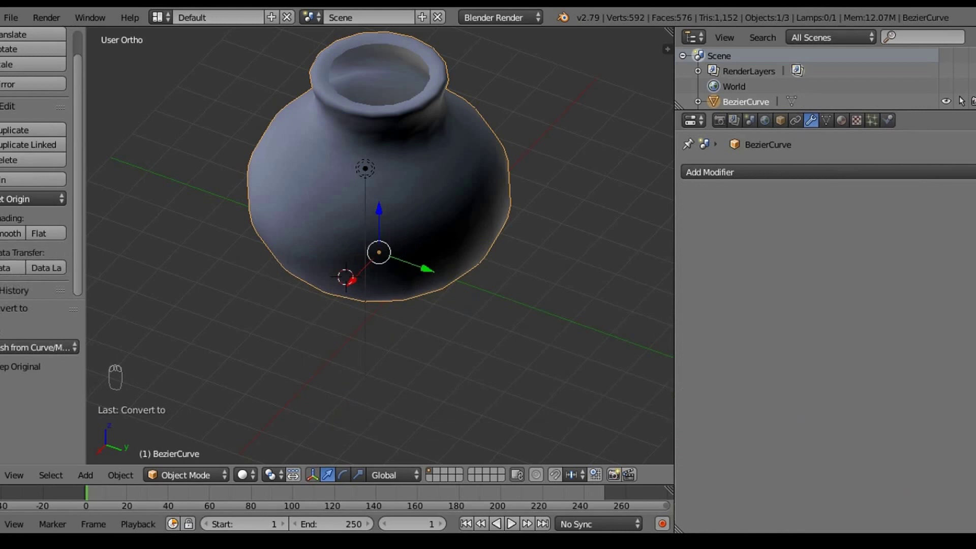
# Step: Add a Subdivision Surface modifier to the vase mesh and apply smooth shading
pyautogui.moveTo(378, 254); pyautogui.dragTo(433, 182, button='middle')
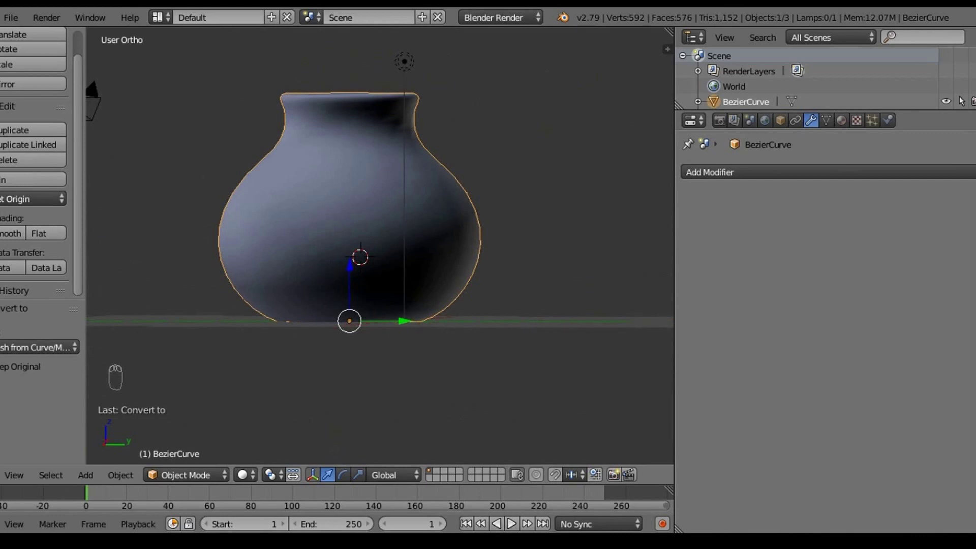
pyautogui.click(823, 172)
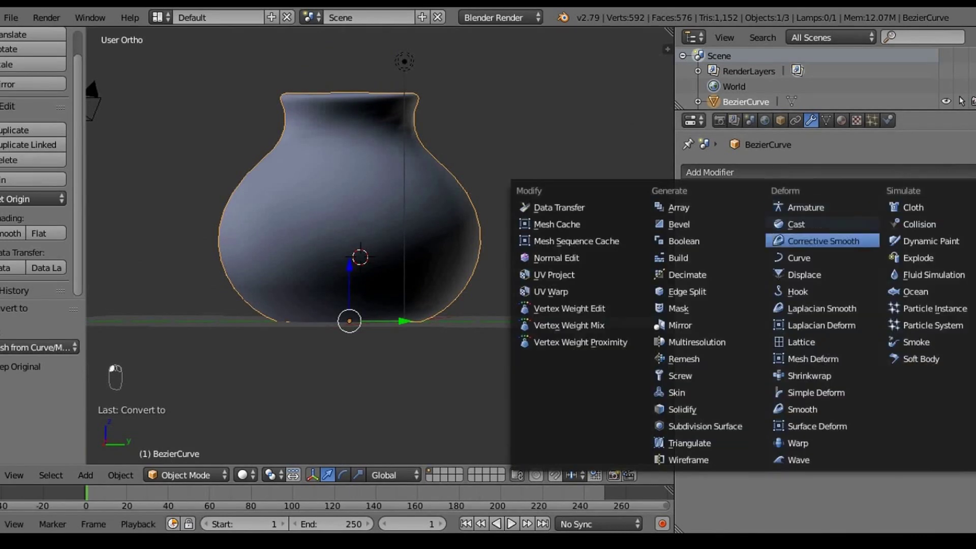
pyautogui.click(705, 426)
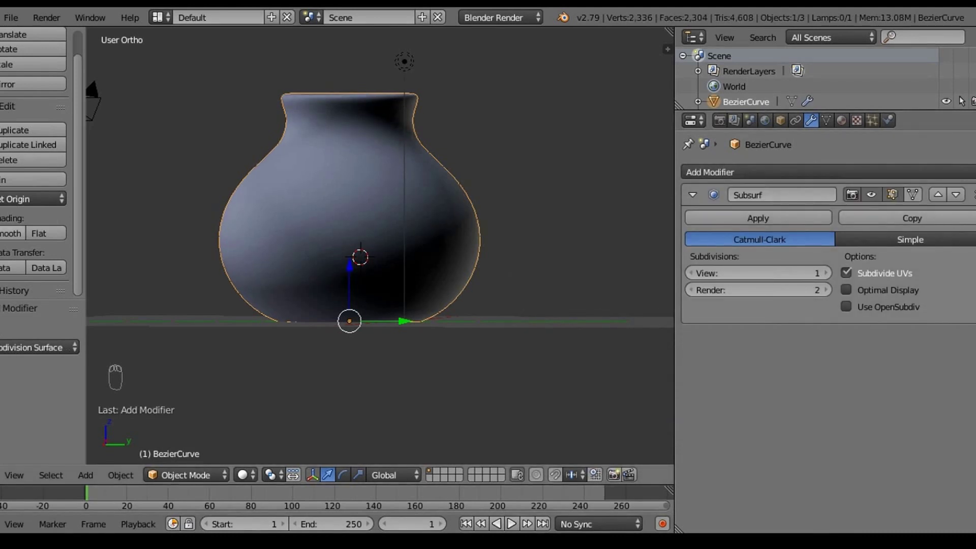
pyautogui.click(11, 233)
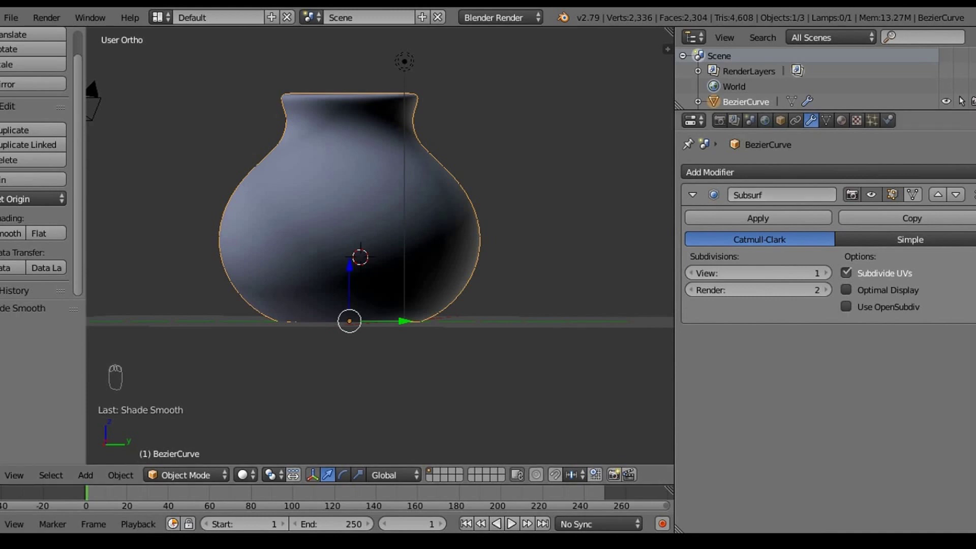
# Step: Add a Solidify modifier to the vase and set its thickness to -0.2
pyautogui.click(709, 172)
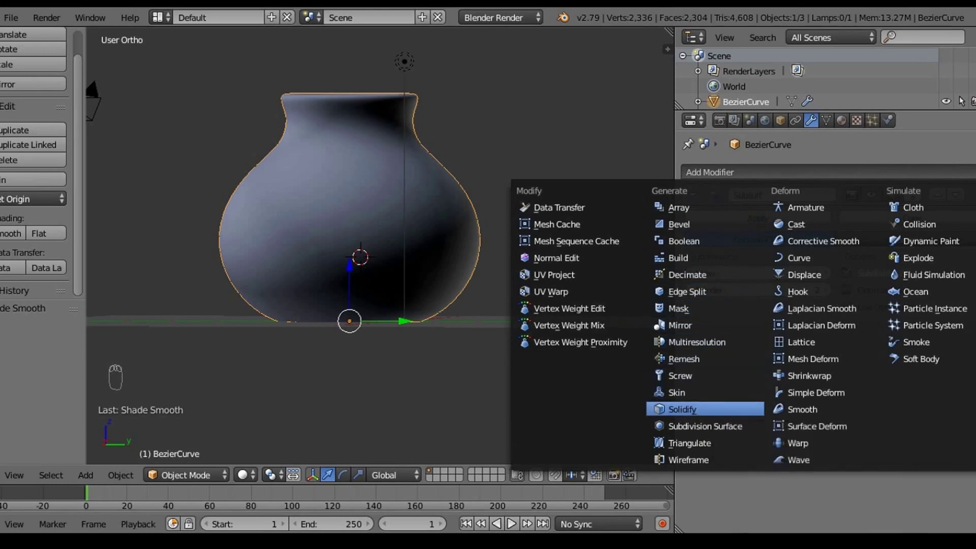
pyautogui.click(681, 409)
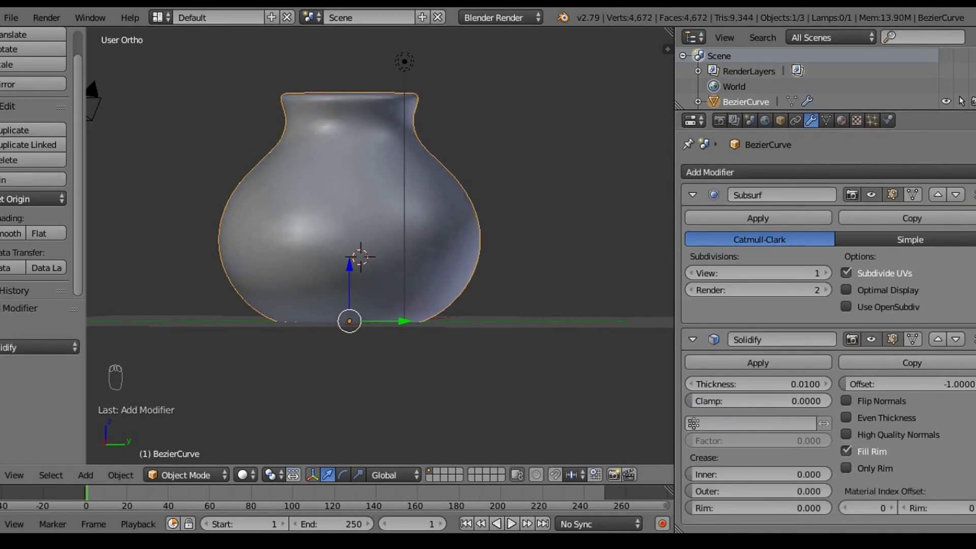
pyautogui.moveTo(356, 203); pyautogui.dragTo(390, 272, button='middle')
pyautogui.scroll(2, 296, 183)
pyautogui.click(757, 383)
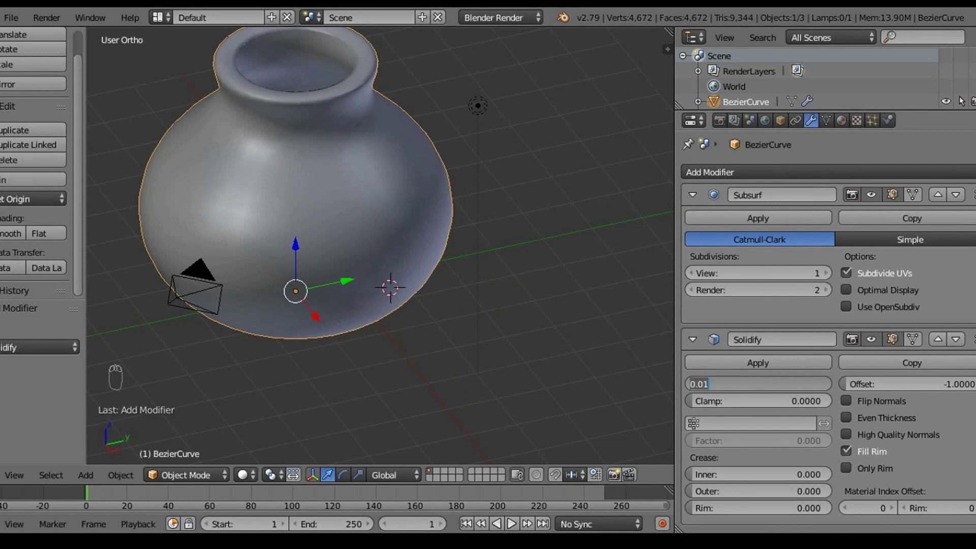
pyautogui.press('BackSpace')
pyautogui.write('0.200')
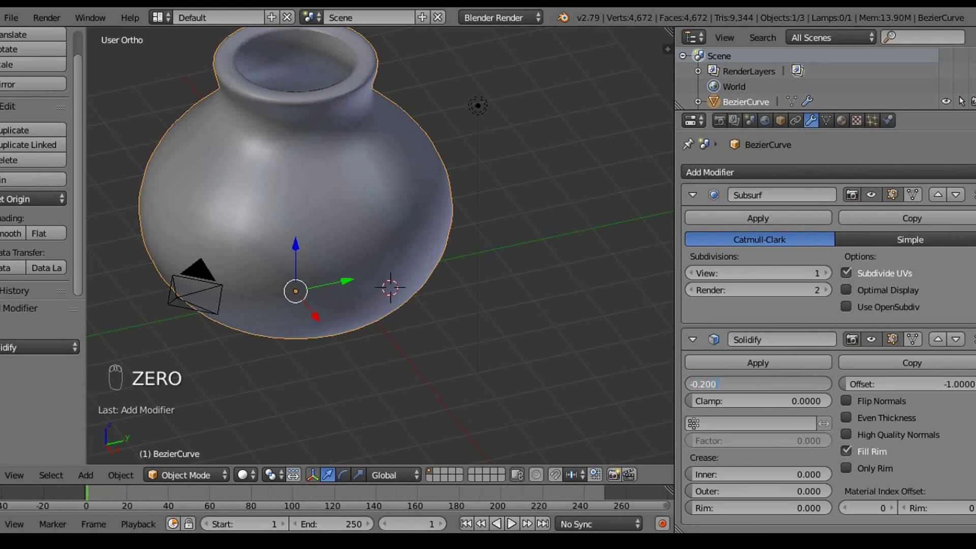
pyautogui.press('Return')
# Step: Inspect the vase's base and rim, and apply the Solidify modifier
pyautogui.moveTo(386, 244); pyautogui.dragTo(385, 235, button='middle')
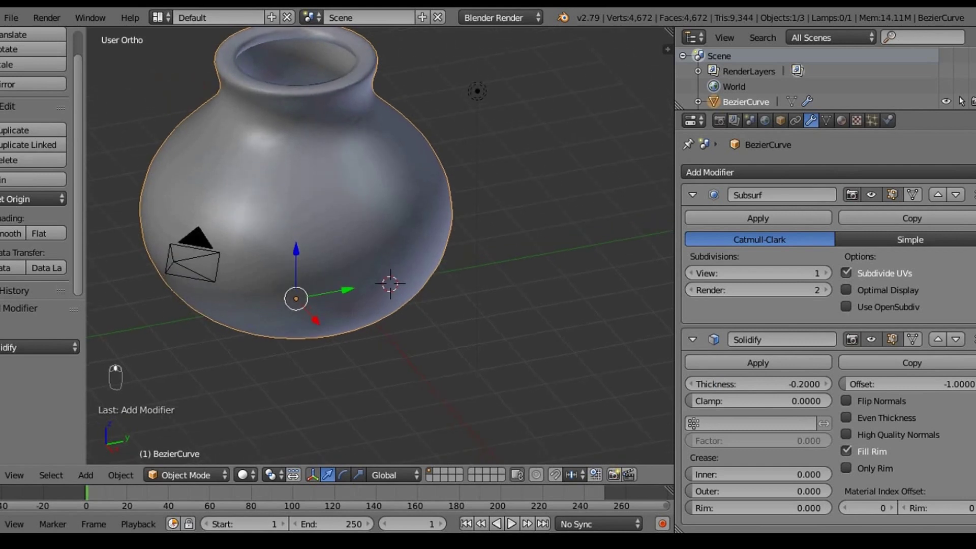
pyautogui.moveTo(385, 235); pyautogui.dragTo(387, 168, button='middle')
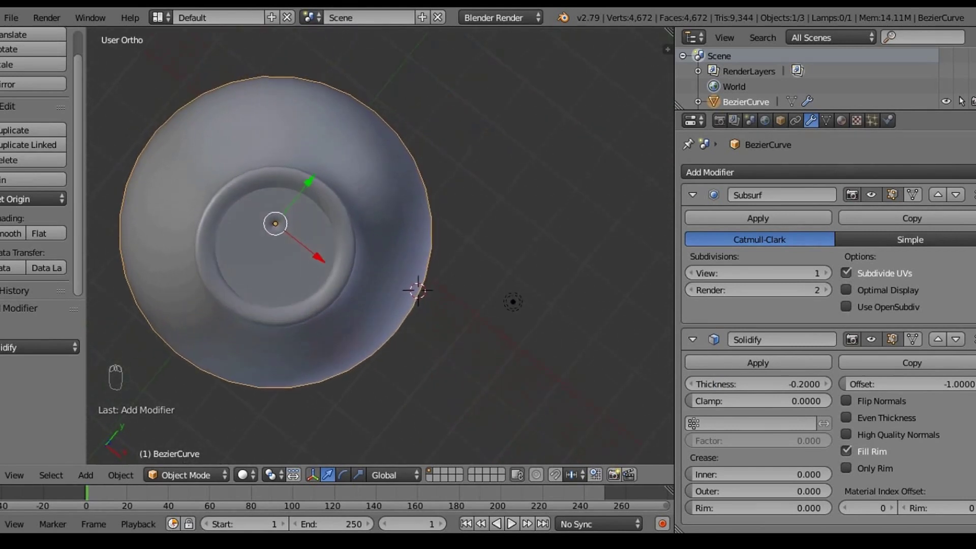
pyautogui.moveTo(381, 244); pyautogui.dragTo(402, 196, button='middle')
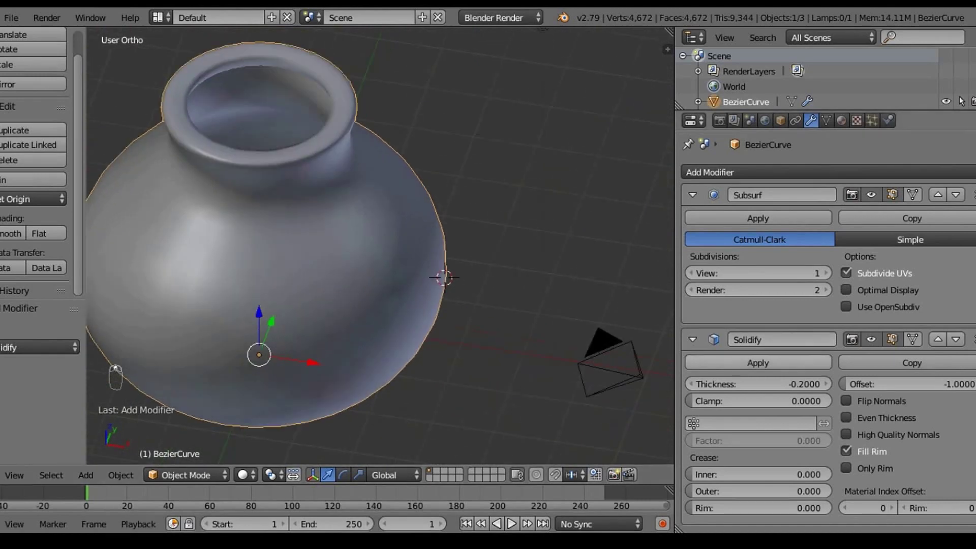
pyautogui.click(757, 363)
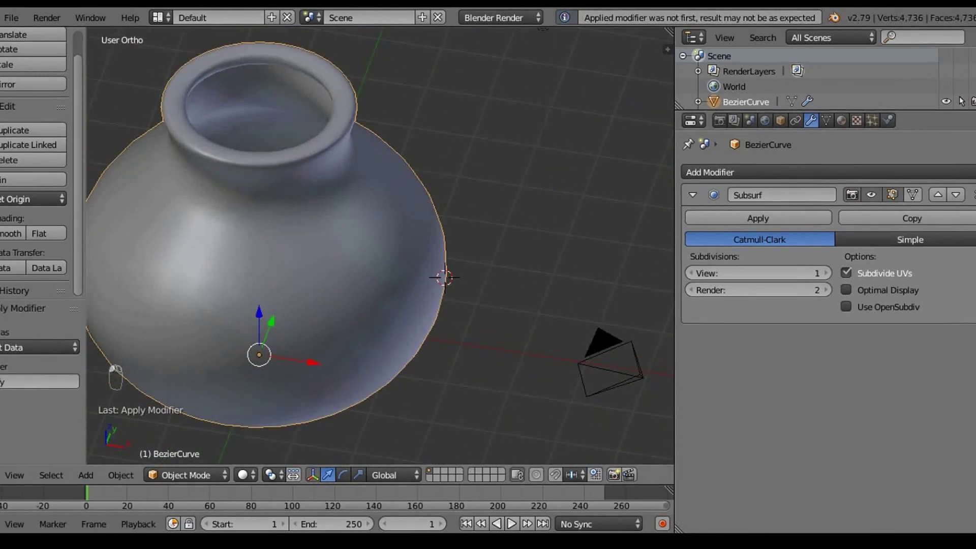
# Step: Set the Subdivision Surface modifier's view subdivisions to 3 and apply the modifier to the vase
pyautogui.moveTo(305, 229); pyautogui.dragTo(434, 216, button='middle')
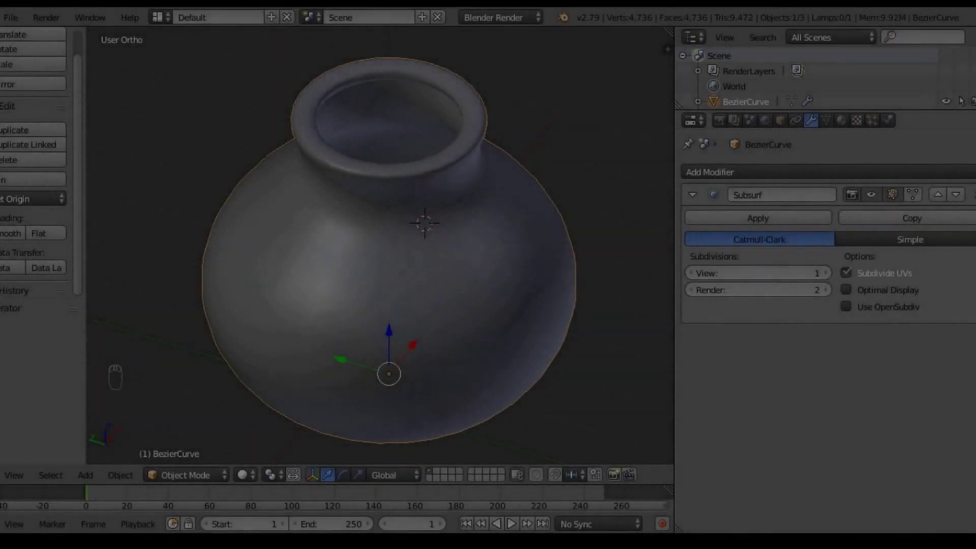
pyautogui.click(826, 273)
pyautogui.click(826, 273)
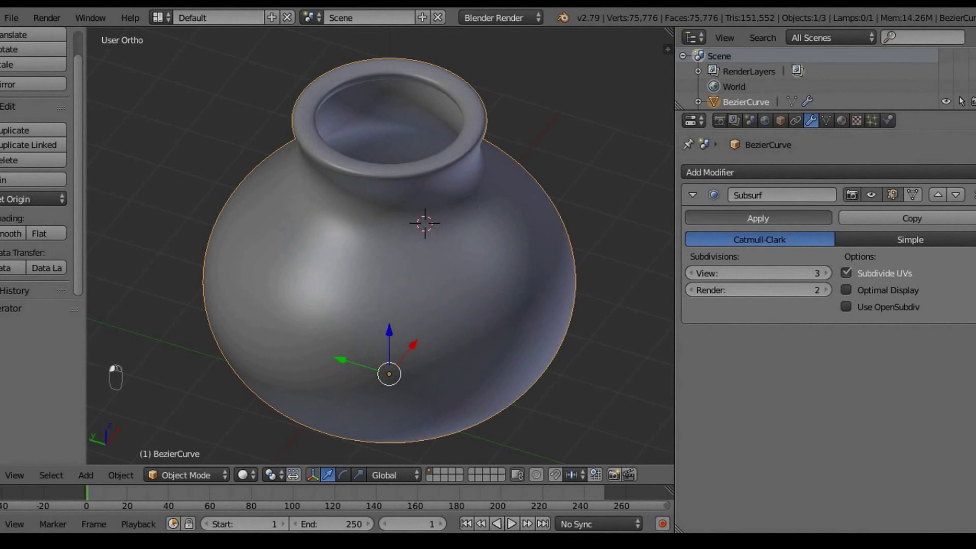
pyautogui.click(758, 218)
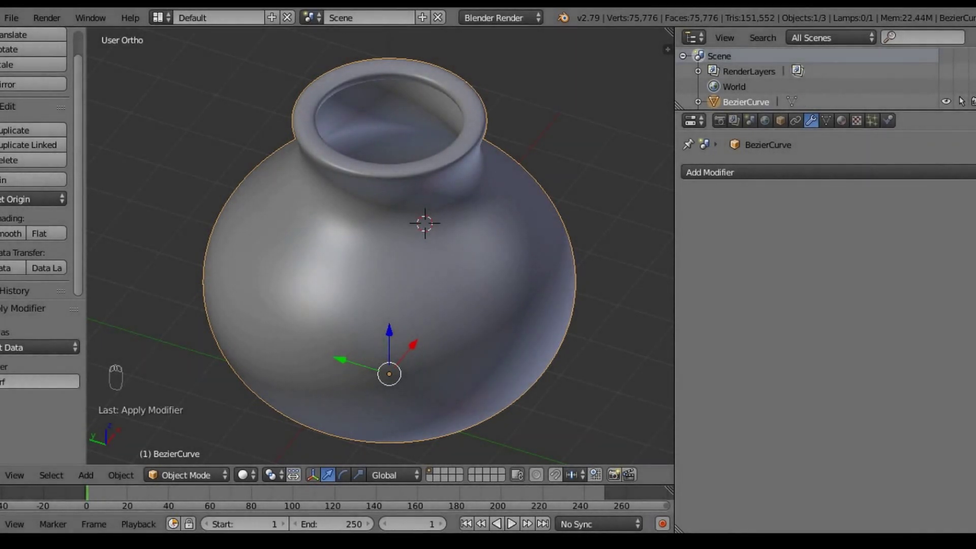
# Step: Add a mesh plane as the ground and scale it by 100
pyautogui.hotkey('shift', 'a')
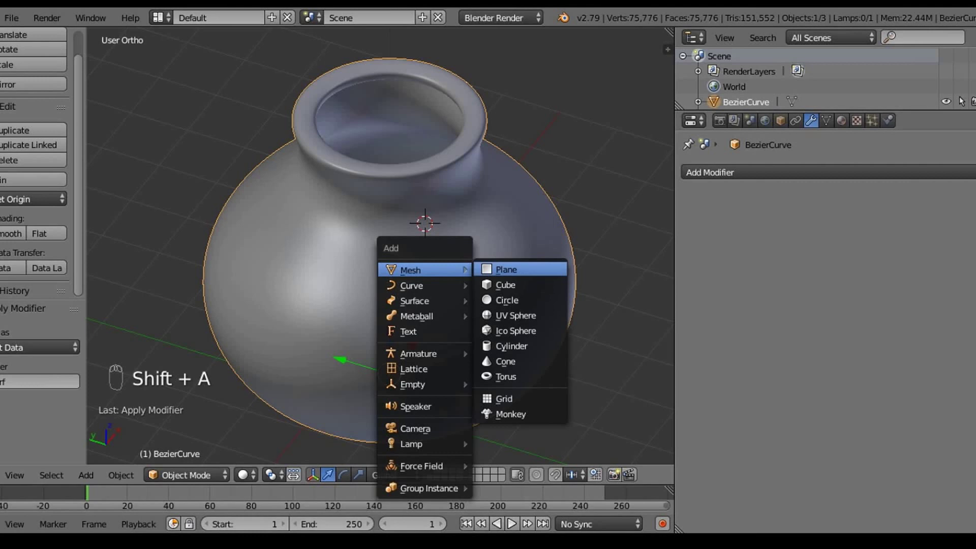
pyautogui.press('Return')
pyautogui.scroll(-3, 380, 244)
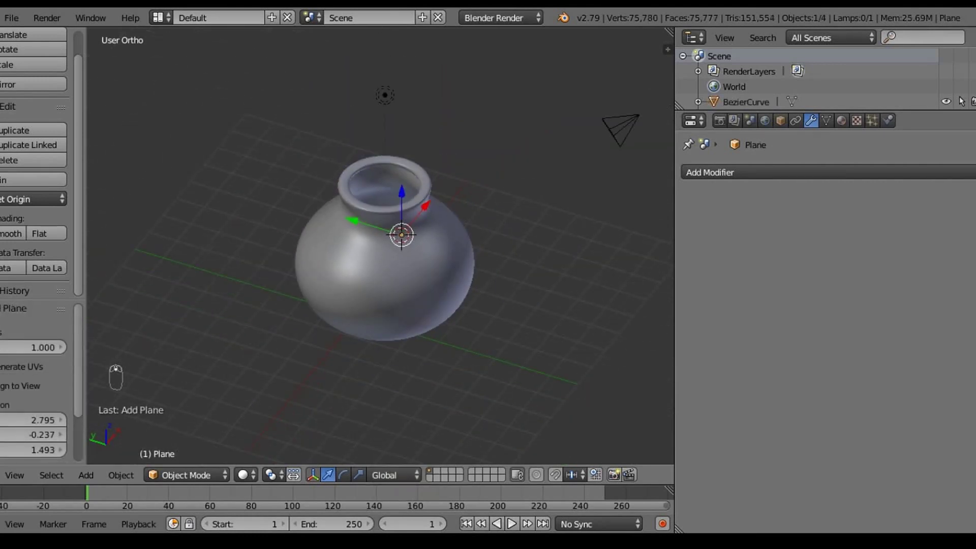
pyautogui.scroll(-1, 385, 249)
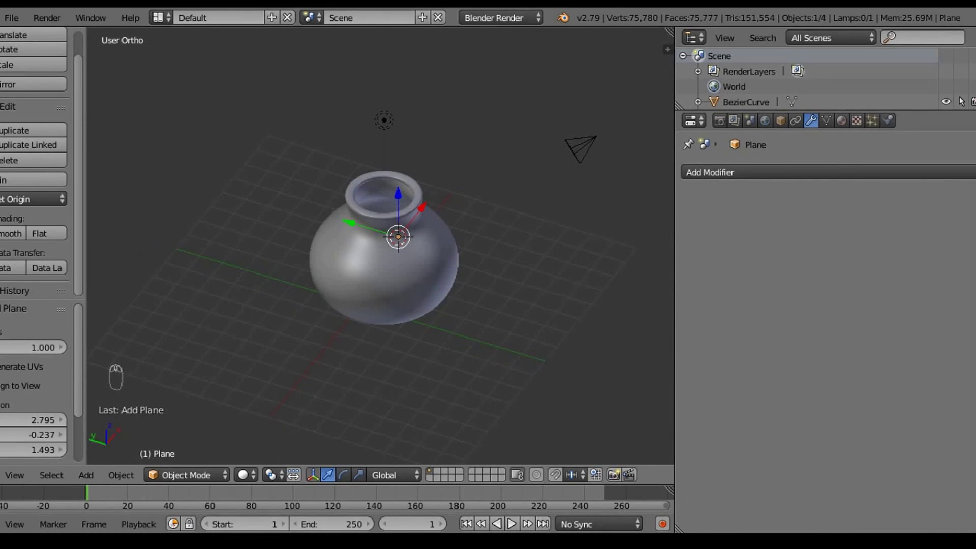
pyautogui.press('s')
pyautogui.write('100')
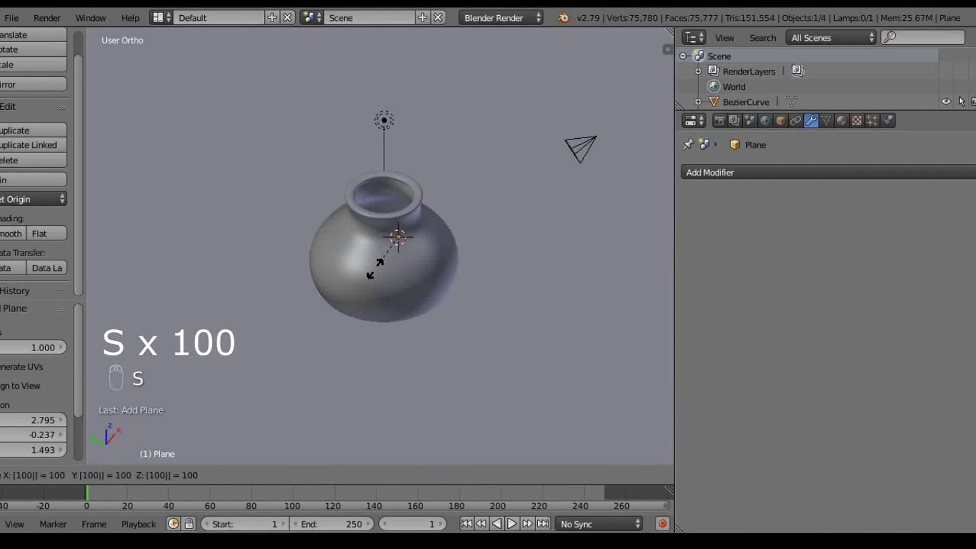
pyautogui.press('Return')
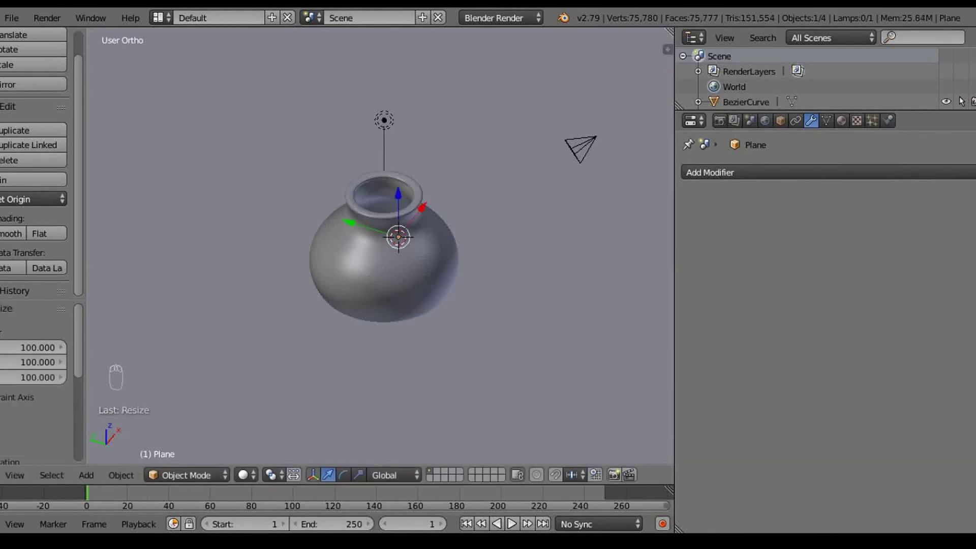
# Step: In front view, lower the ground plane about 1.49 along Z and the vase about 0.62 to rest on it
pyautogui.press('KP_1')
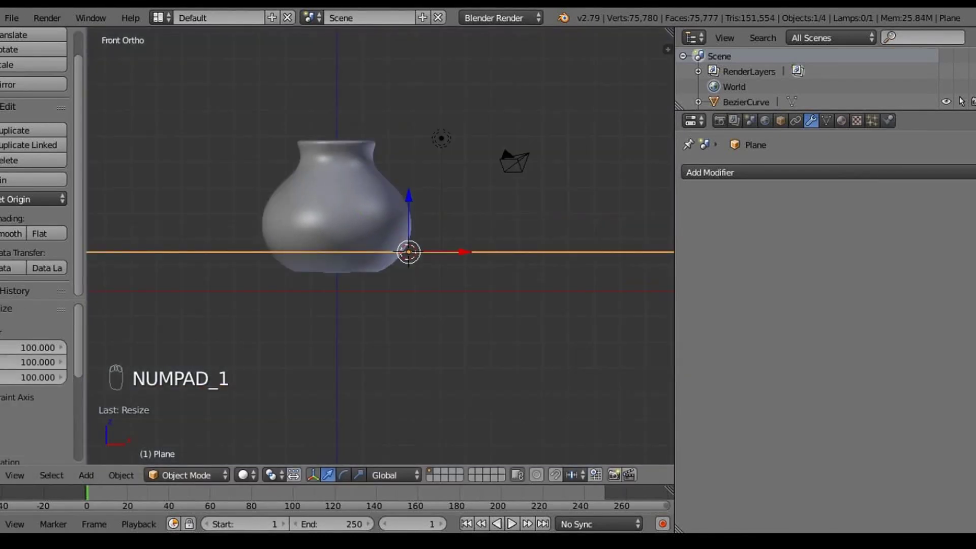
pyautogui.moveTo(409, 203); pyautogui.dragTo(408, 242)
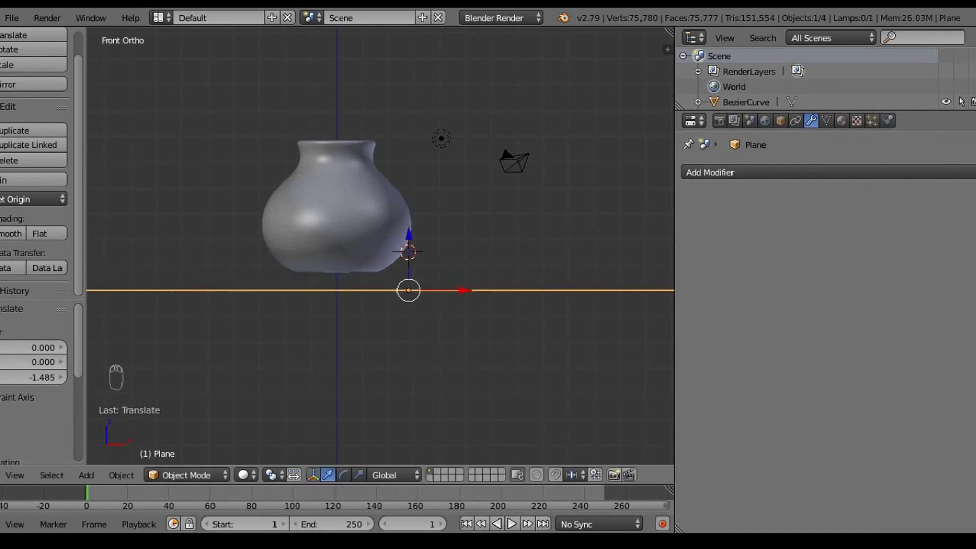
pyautogui.rightClick(356, 228)
pyautogui.moveTo(336, 217); pyautogui.dragTo(336, 233)
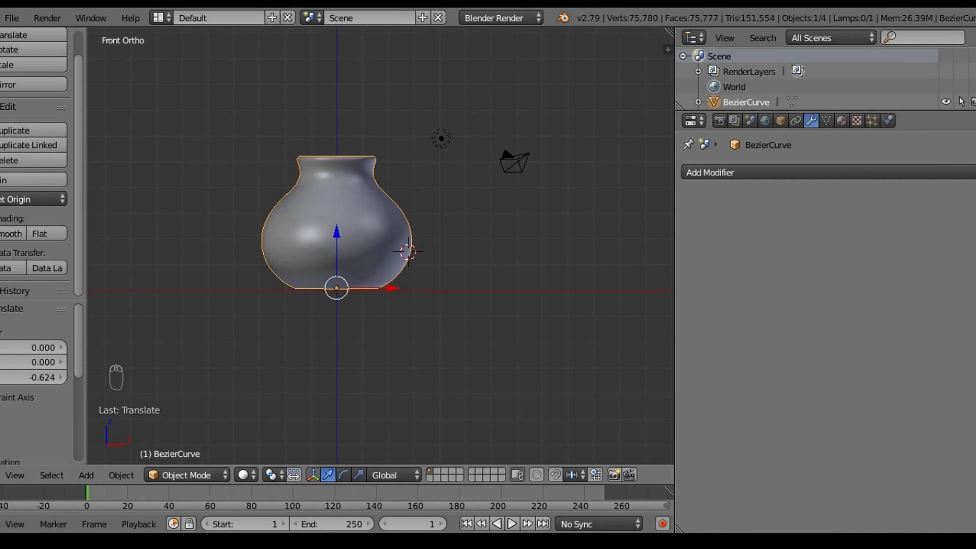
# Step: Look through the camera, enable Lock Camera to View, and reframe the shot with the whole vase near the centre
pyautogui.press('KP_0')
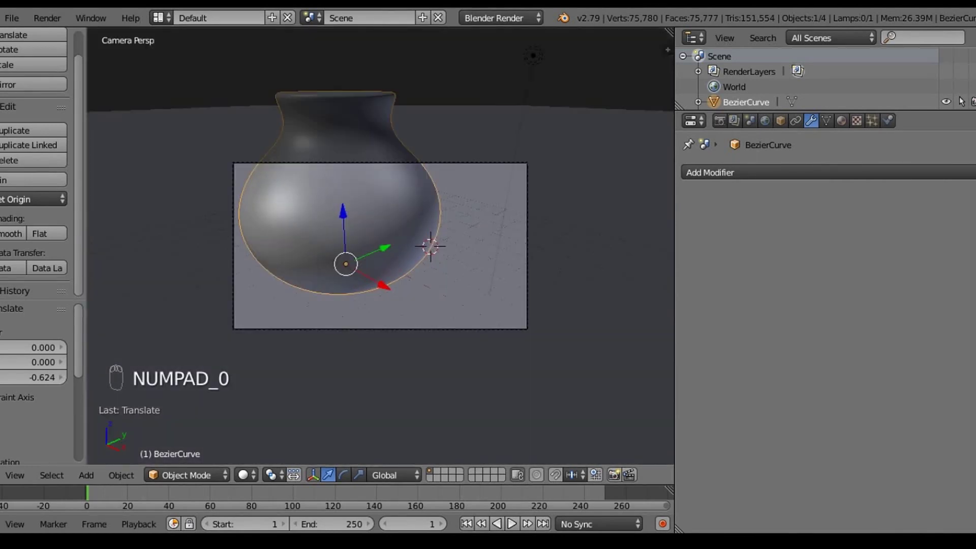
pyautogui.scroll(-3, 380, 246)
pyautogui.scroll(4, 380, 246)
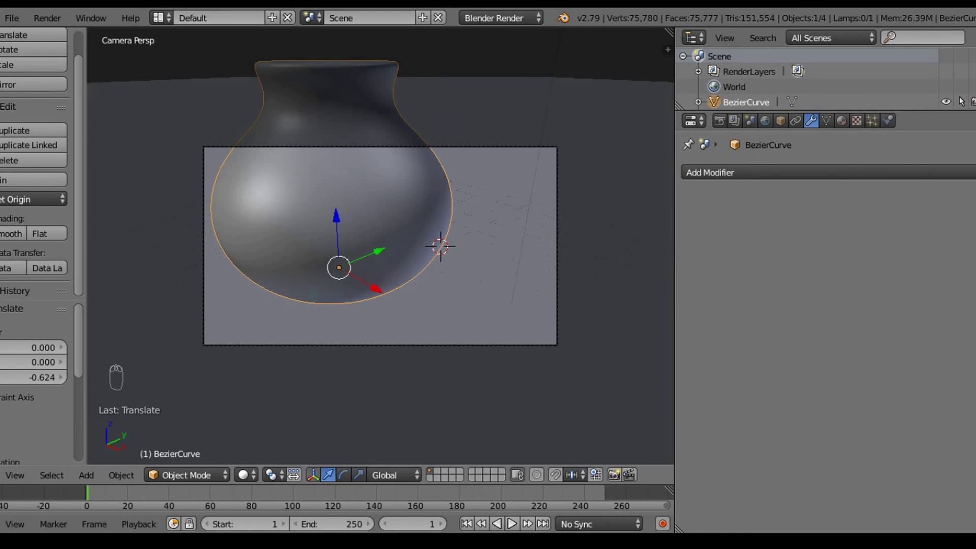
pyautogui.press('n')
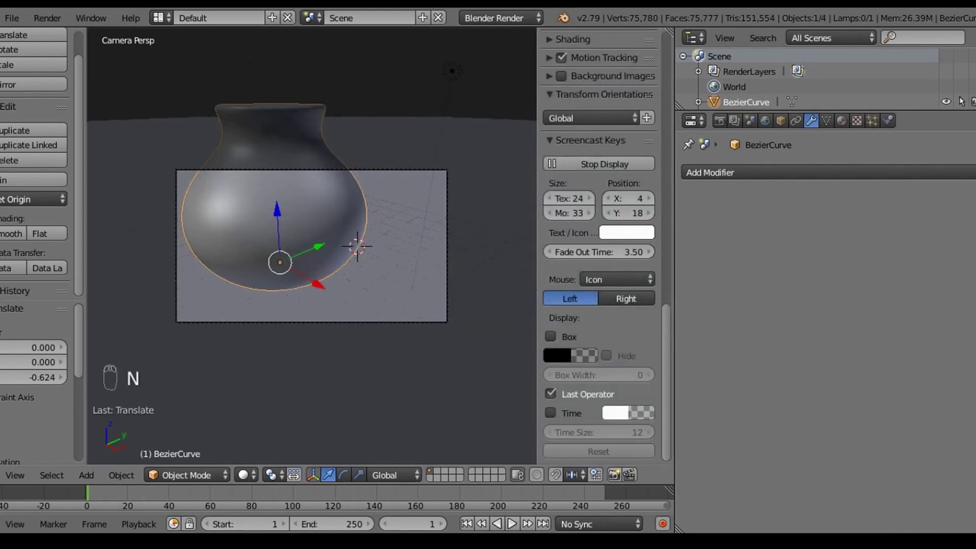
pyautogui.scroll(4, 599, 244)
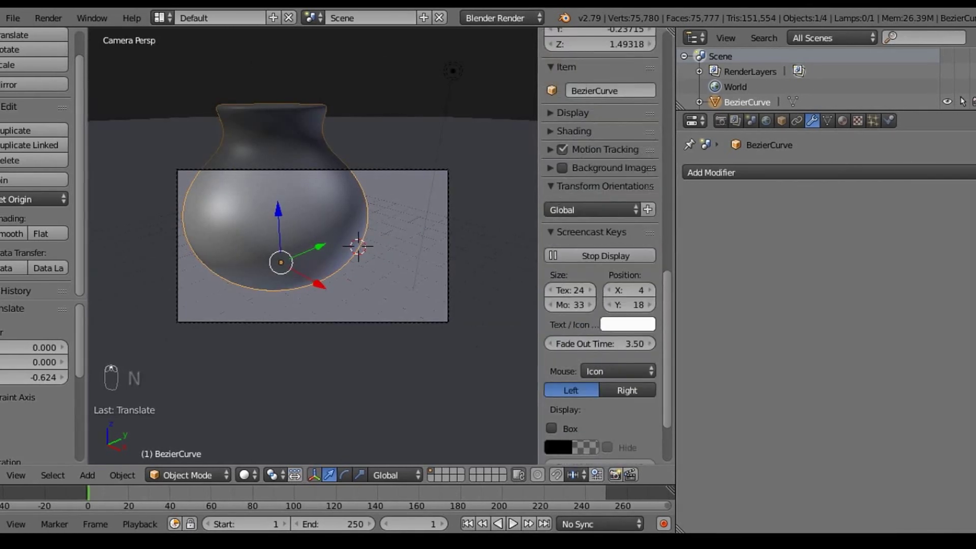
pyautogui.scroll(14, 600, 244)
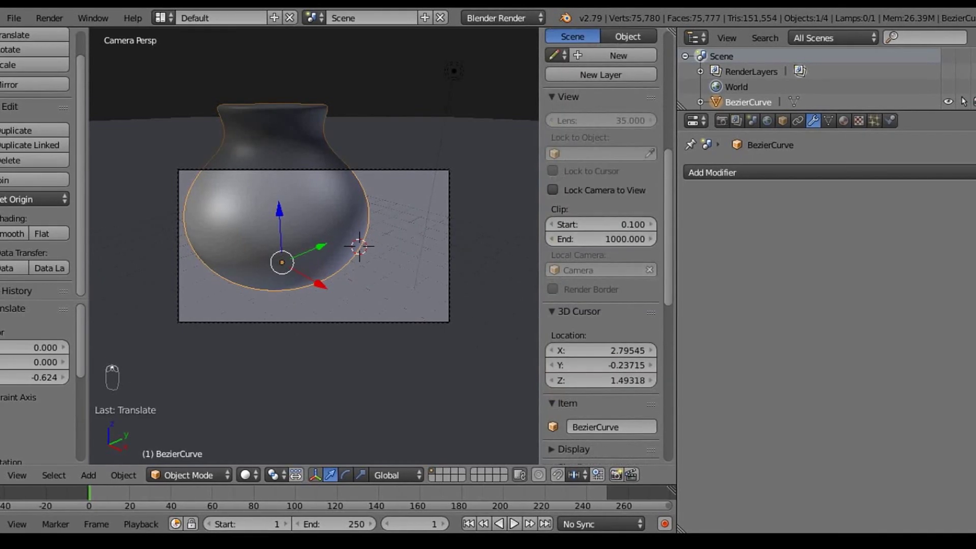
pyautogui.click(553, 189)
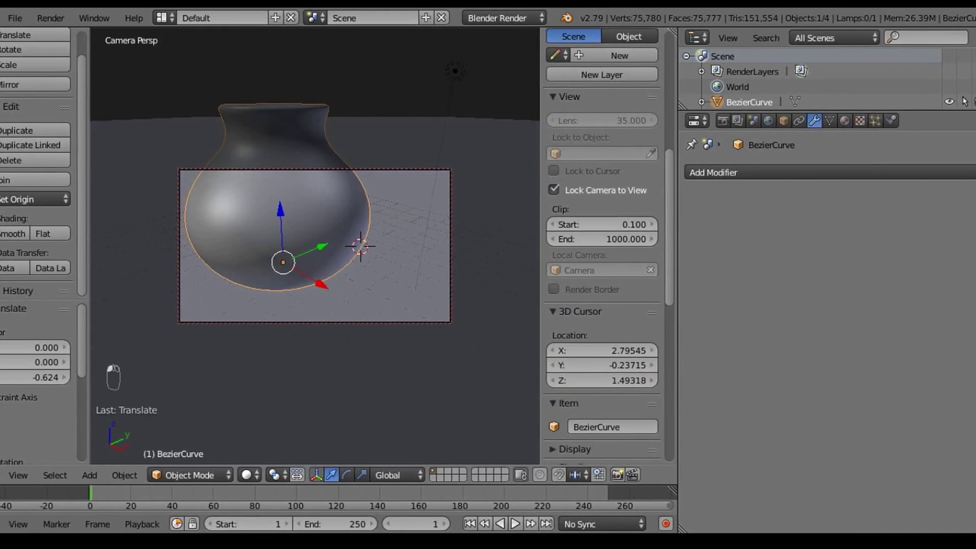
pyautogui.press('n')
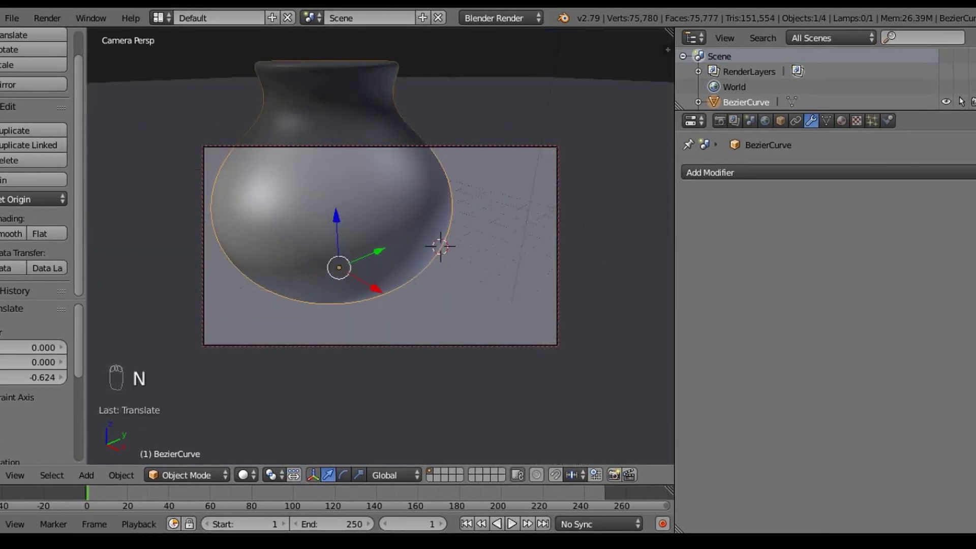
pyautogui.scroll(-4, 380, 246)
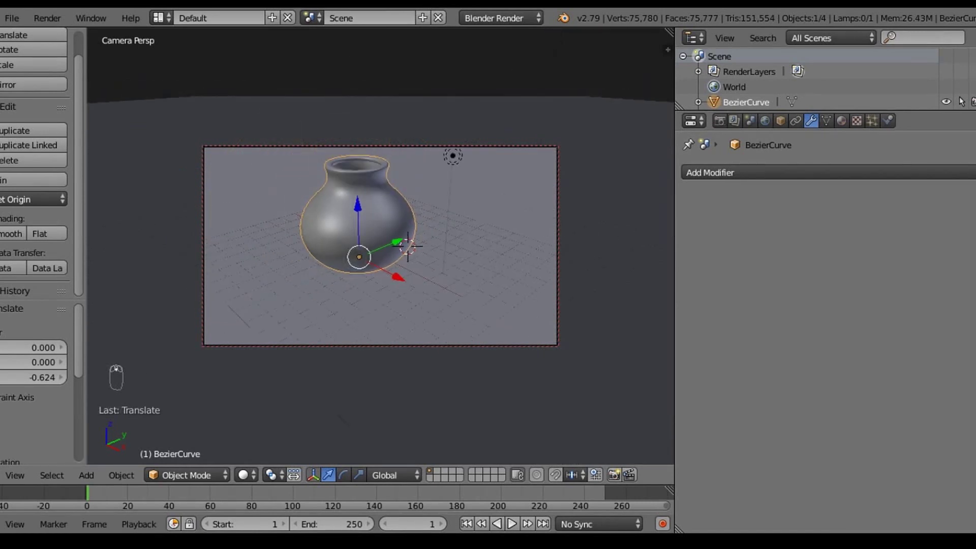
pyautogui.keyDown('shift'); pyautogui.moveTo(381, 246); pyautogui.dragTo(407, 282, button='middle'); pyautogui.keyUp('shift')
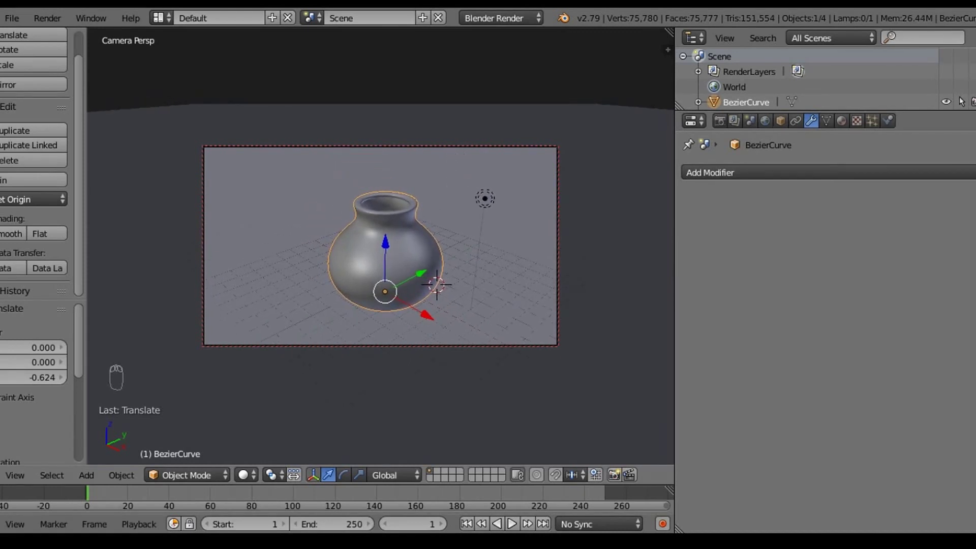
# Step: Select the camera and set its focal length to 100 mm
pyautogui.scroll(-3, 808, 79)
pyautogui.click(737, 71)
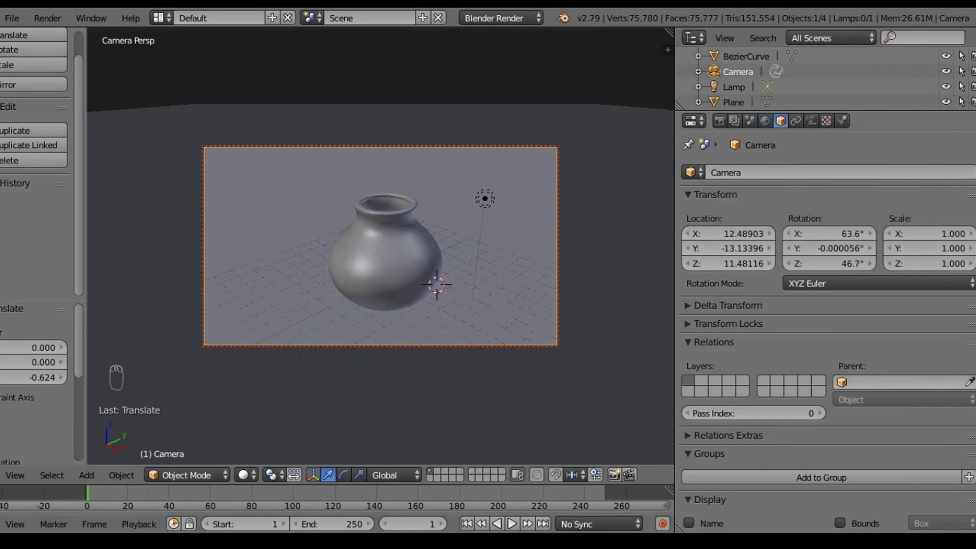
pyautogui.click(811, 120)
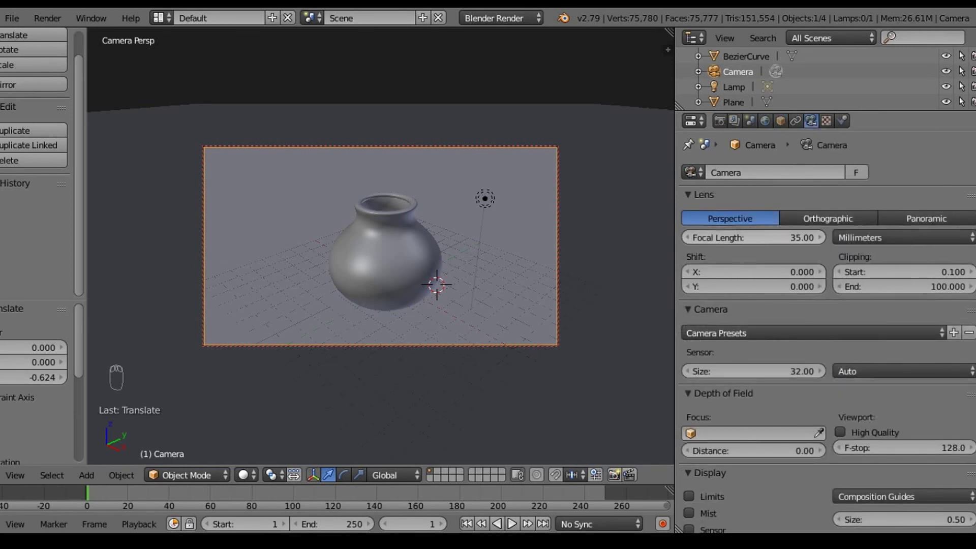
pyautogui.click(753, 237)
pyautogui.write('100')
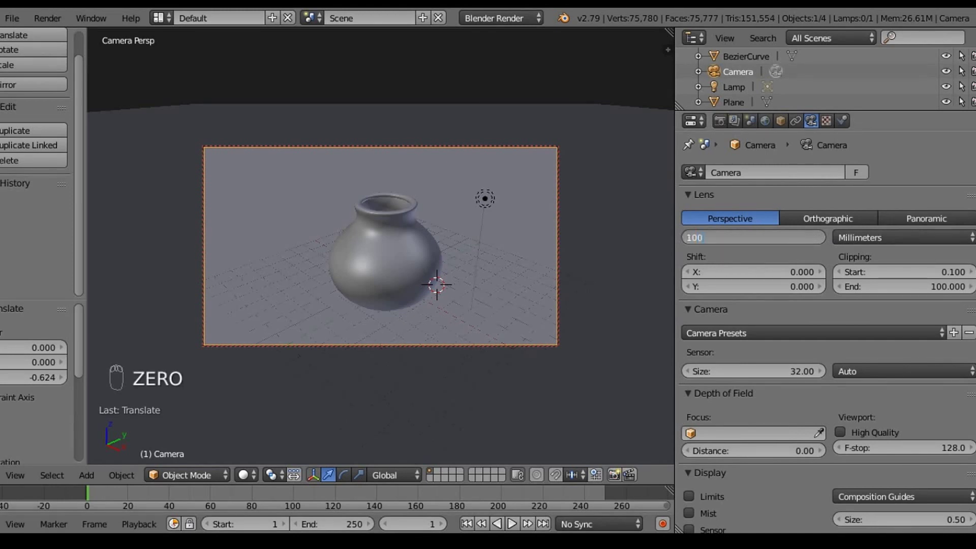
pyautogui.press('Return')
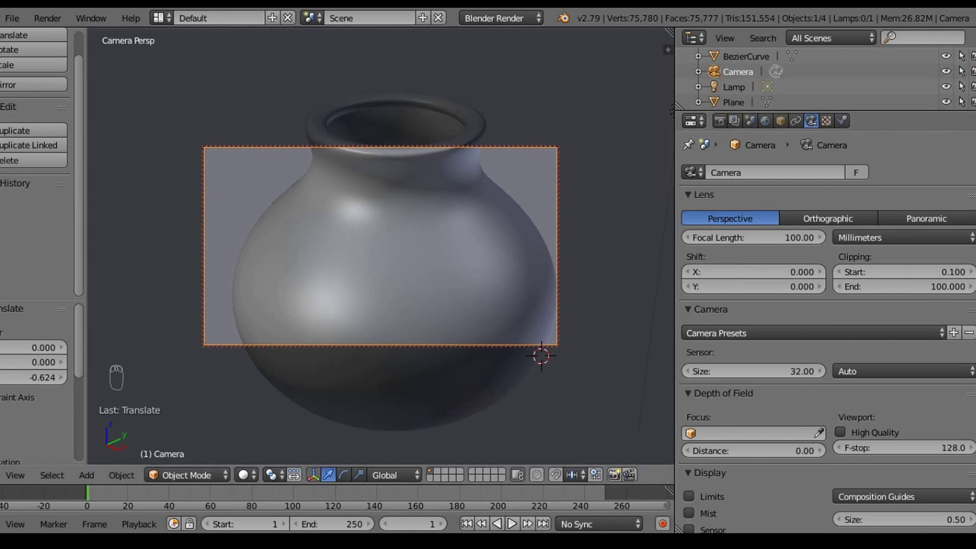
# Step: Select the ground plane and create a new material for it
pyautogui.rightClick(599, 254)
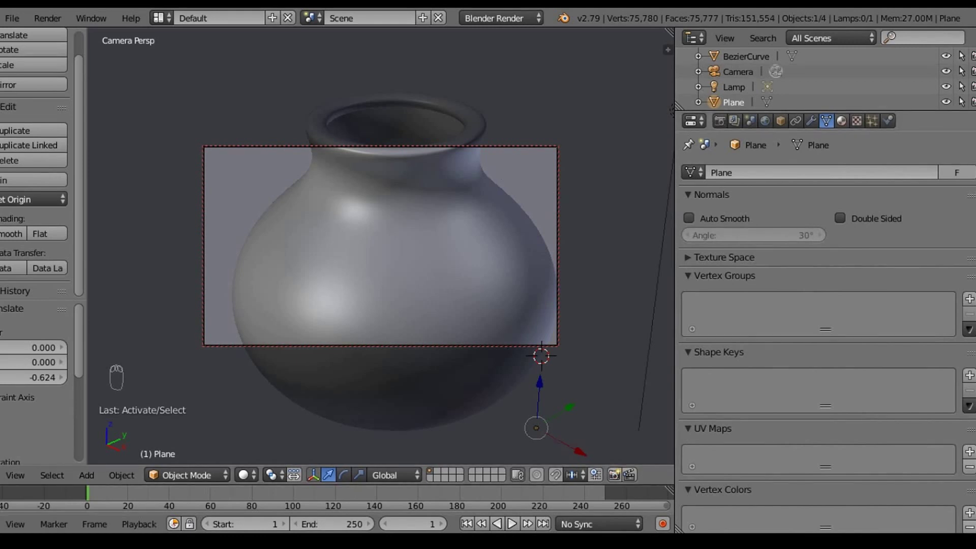
pyautogui.click(842, 121)
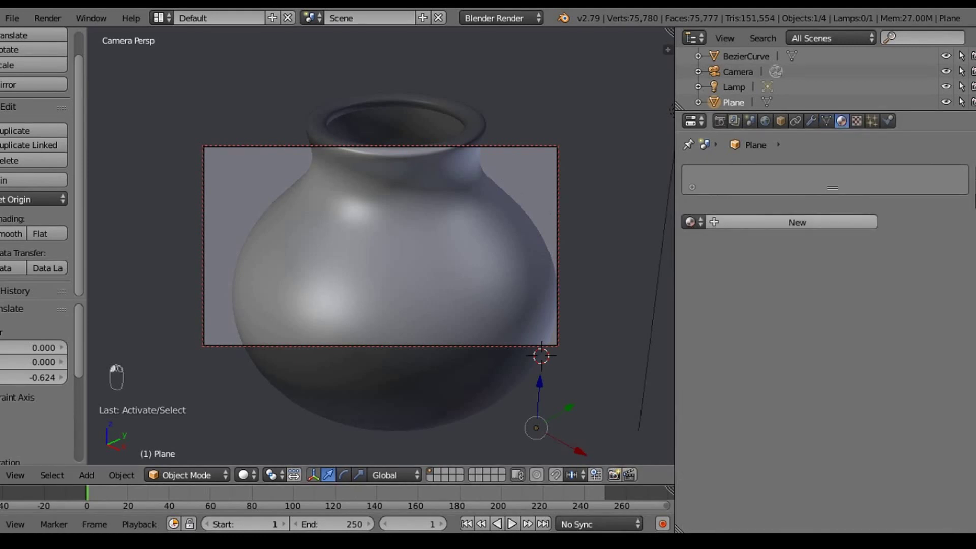
pyautogui.click(797, 222)
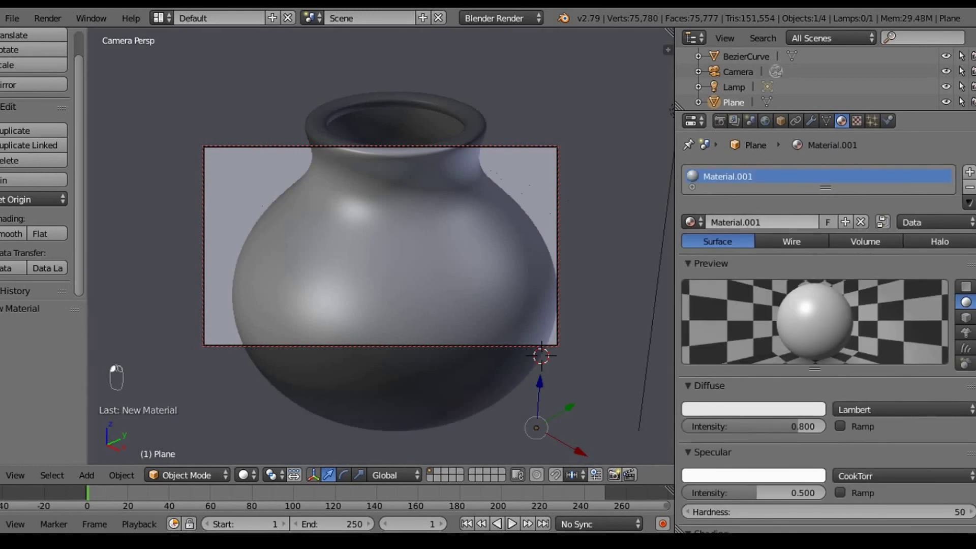
# Step: Switch the render engine to Cycles Render and enable nodes on the ground plane's material
pyautogui.click(501, 18)
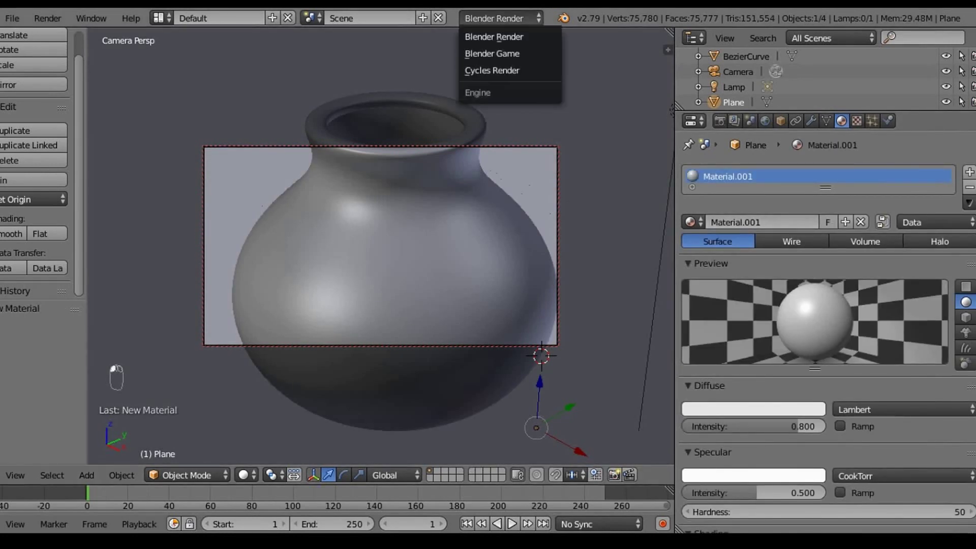
pyautogui.click(491, 70)
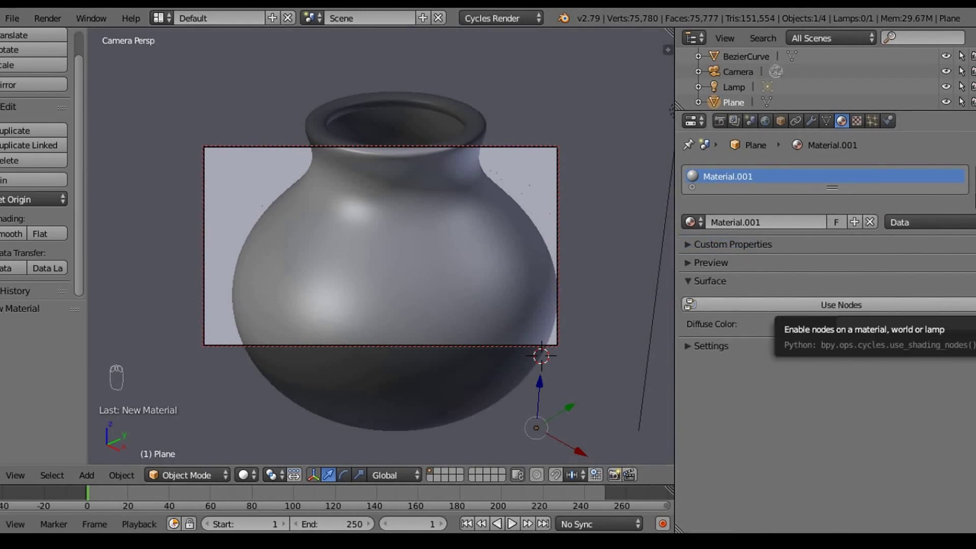
pyautogui.click(834, 305)
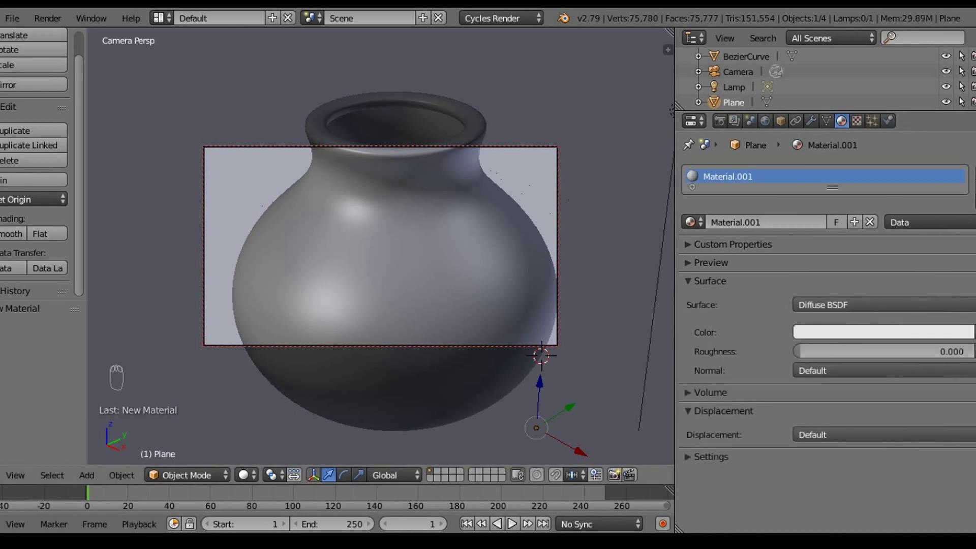
# Step: Select the vase, create a new material for it, and set its surface shader to Principled BSDF
pyautogui.rightClick(432, 269)
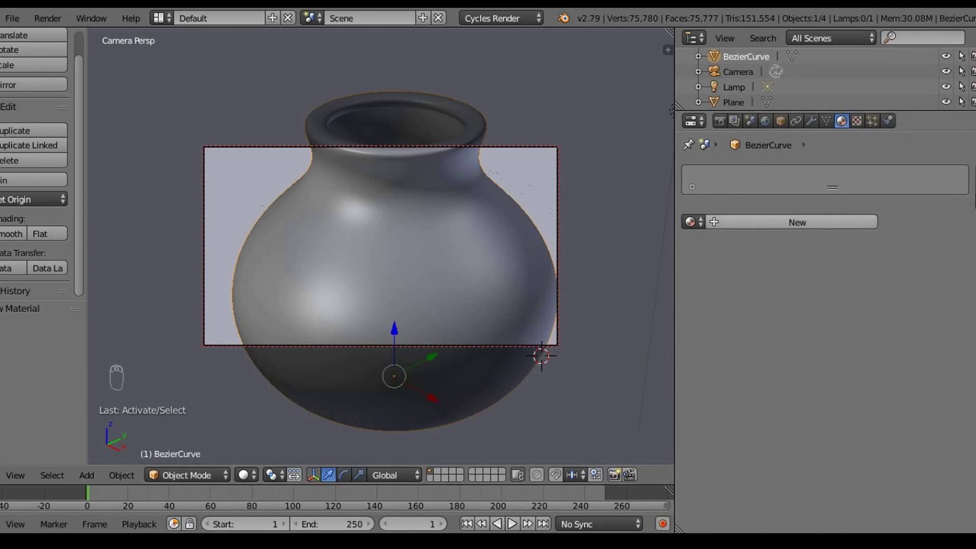
pyautogui.click(797, 222)
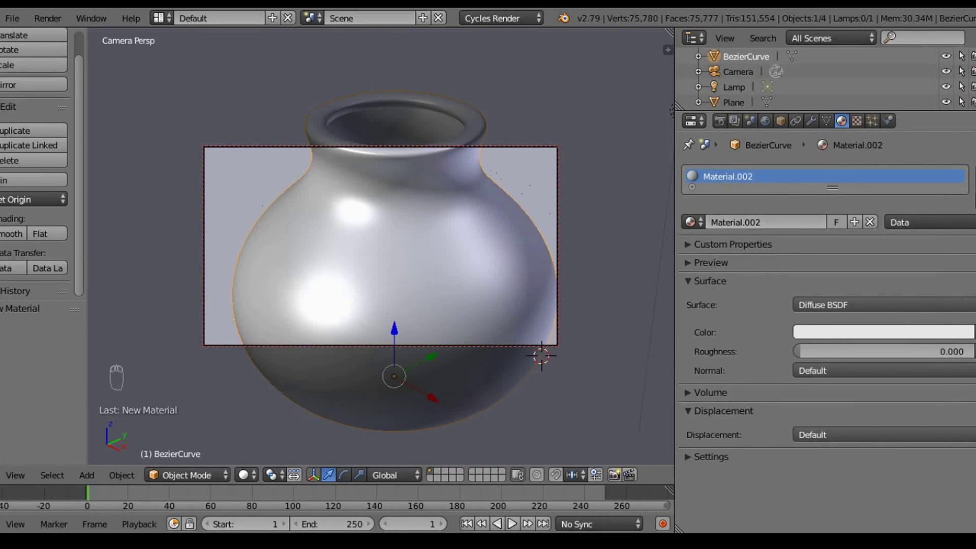
pyautogui.click(864, 304)
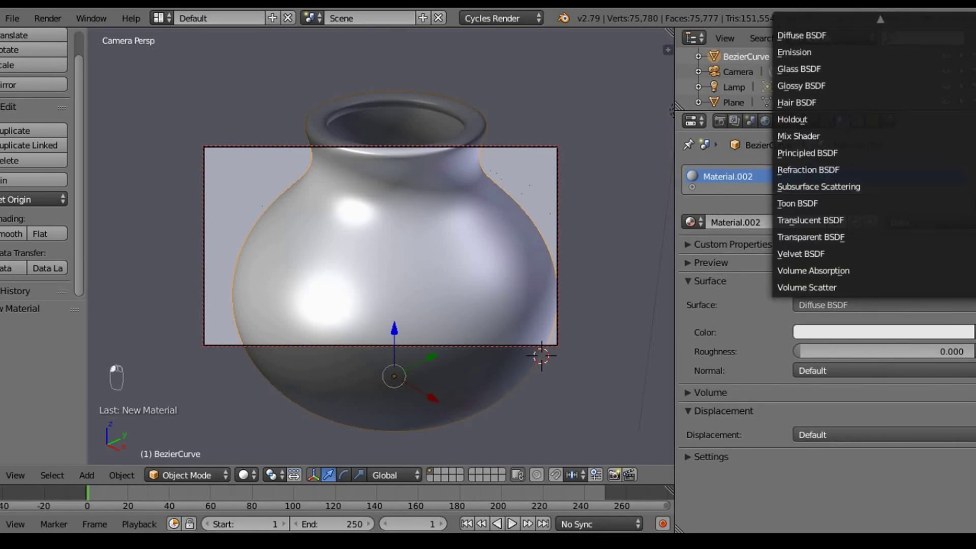
pyautogui.click(807, 152)
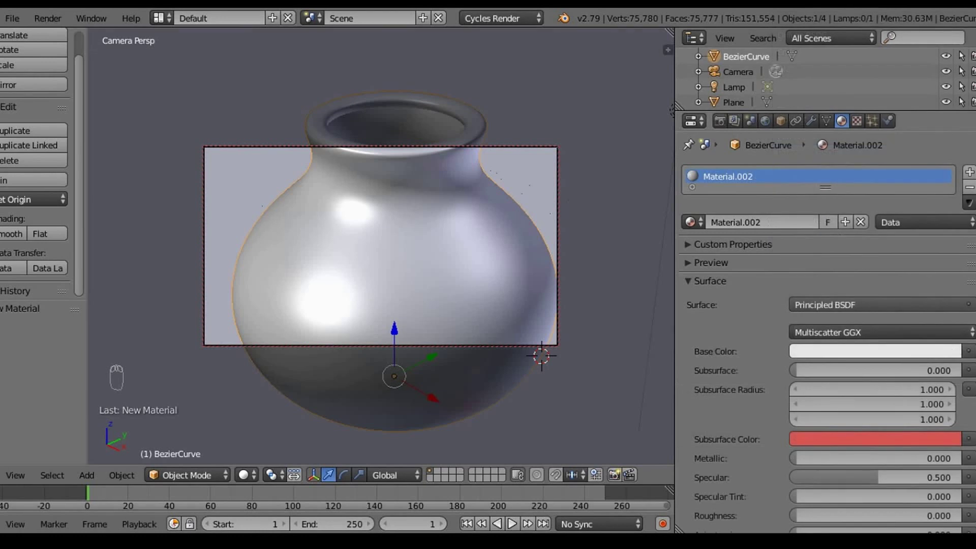
# Step: Set the base color of the vase's material to hex 586fe7
pyautogui.scroll(-3, 828, 333)
pyautogui.click(875, 290)
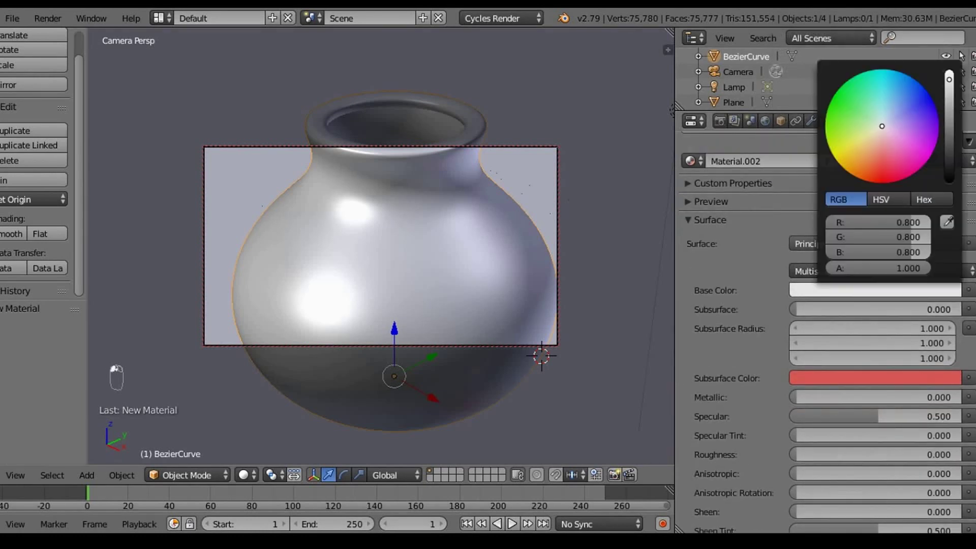
pyautogui.click(924, 199)
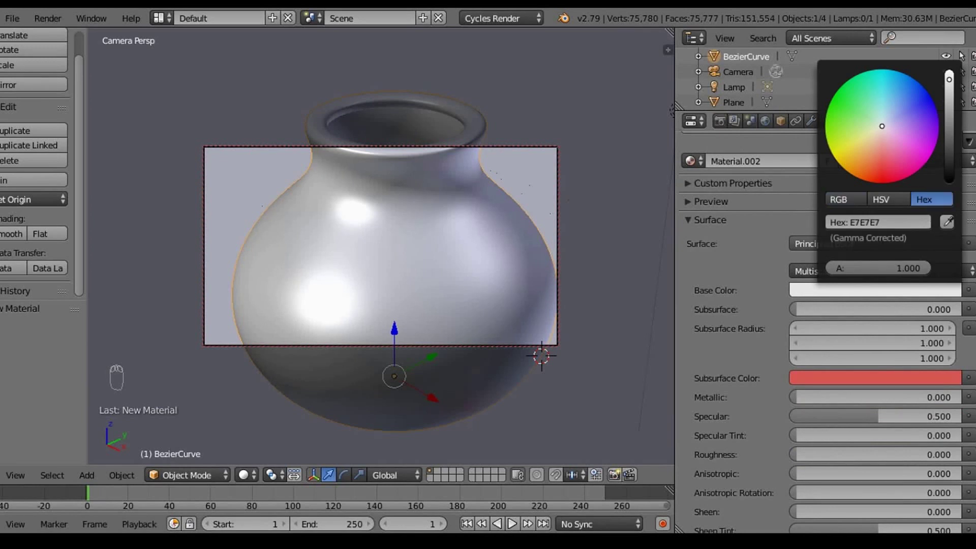
pyautogui.click(878, 222)
pyautogui.write('586fe')
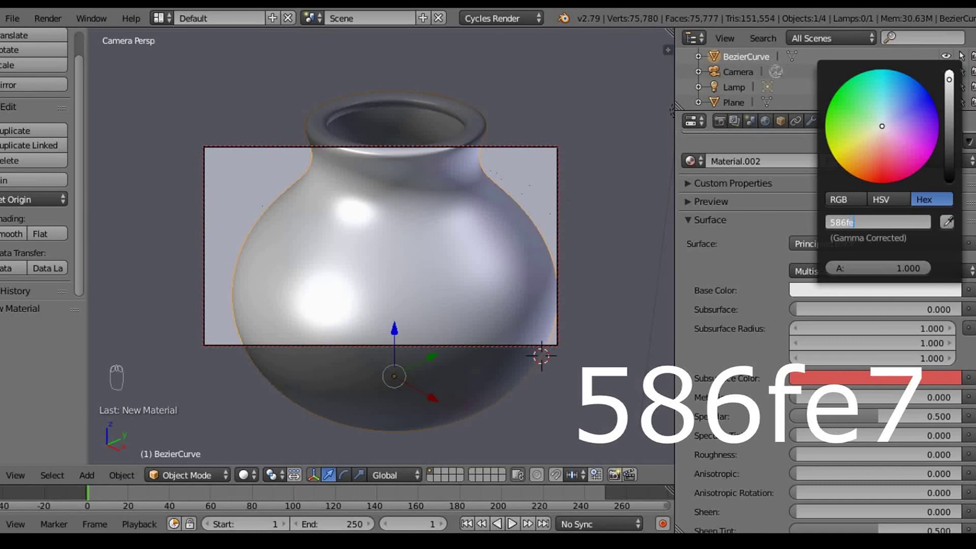
pyautogui.write('7')
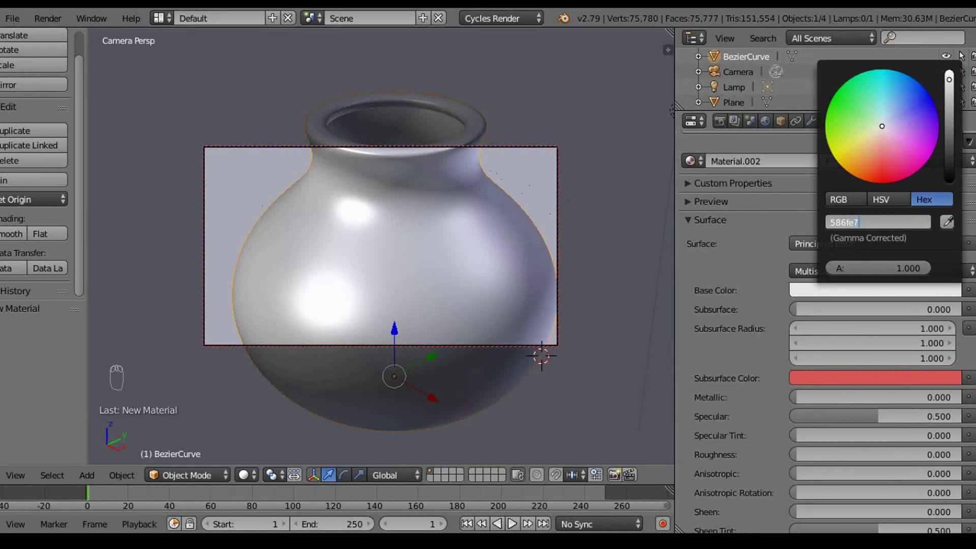
pyautogui.press('Return')
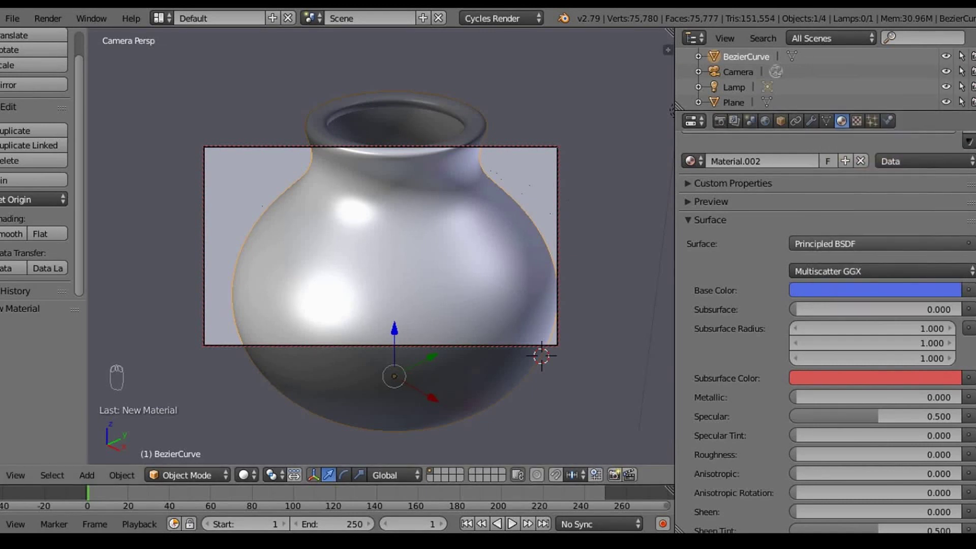
# Step: Select the lamp and set its size to 5
pyautogui.click(734, 86)
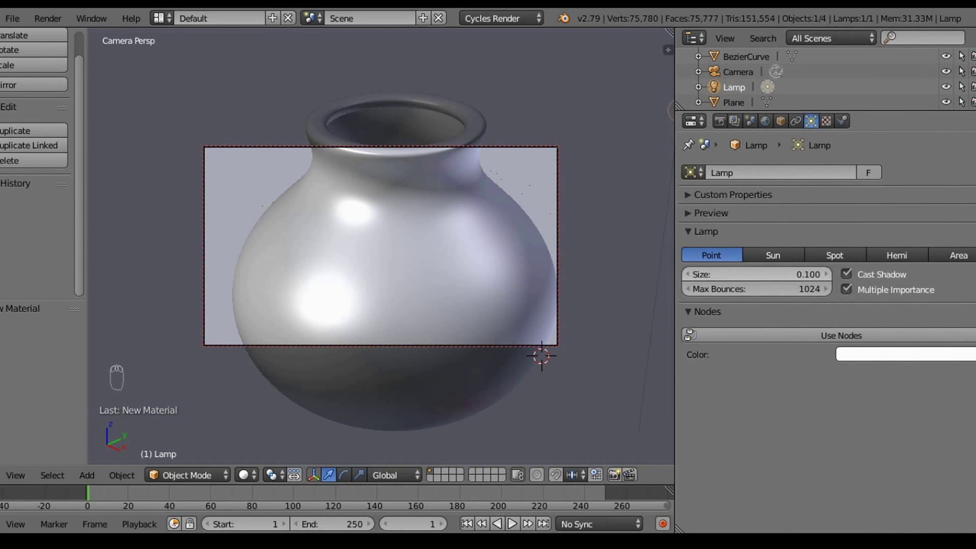
pyautogui.click(757, 275)
pyautogui.write('5')
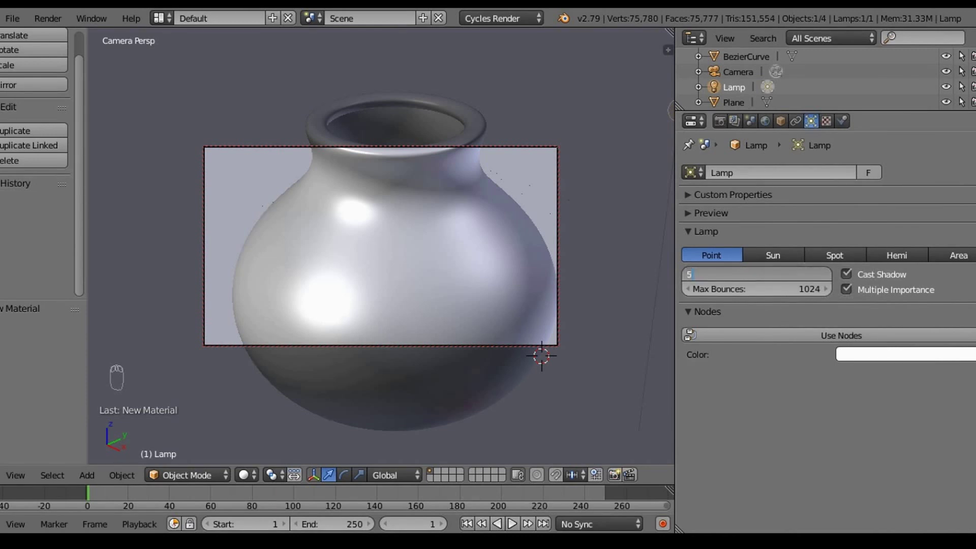
pyautogui.press('Return')
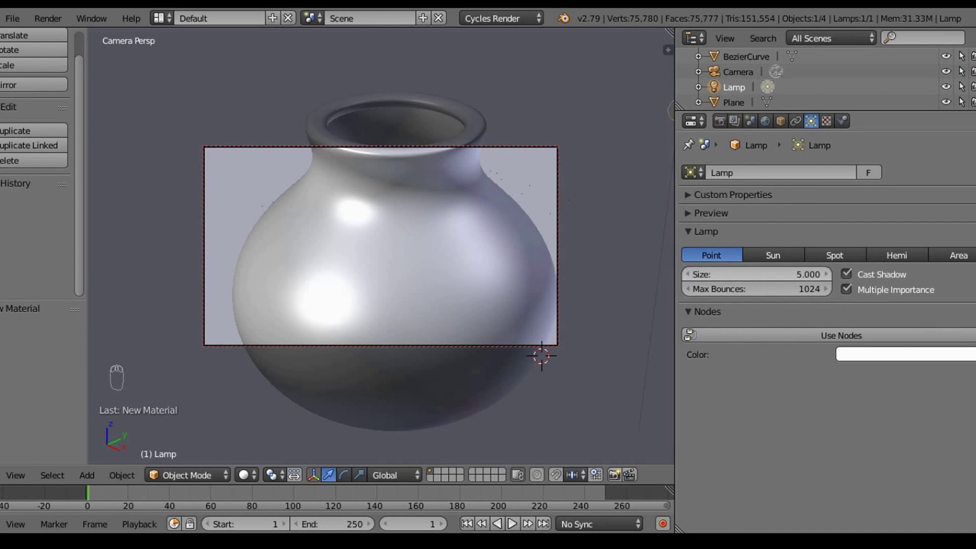
# Step: Enable nodes on the lamp with an emission strength of 7000, and preview the scene in Rendered viewport shading
pyautogui.click(841, 335)
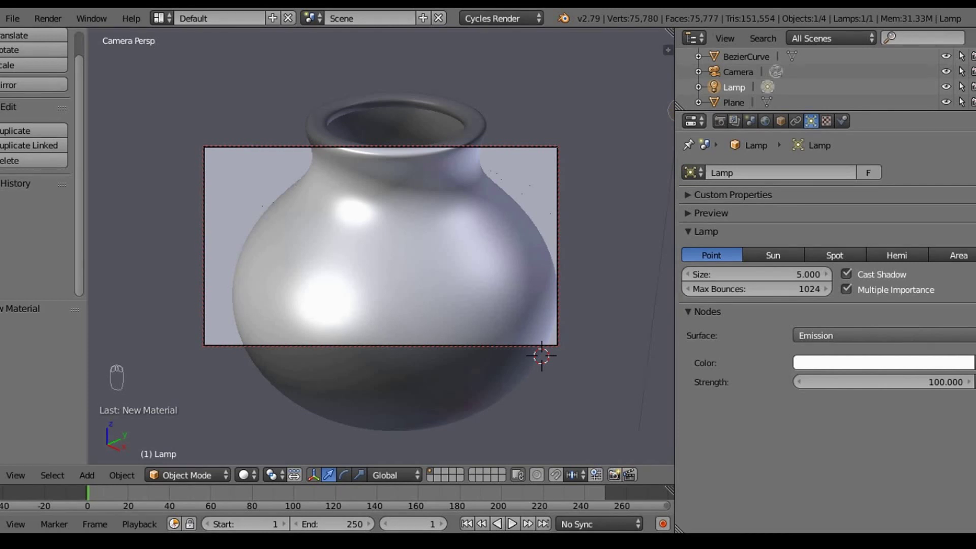
pyautogui.click(883, 382)
pyautogui.write('7000')
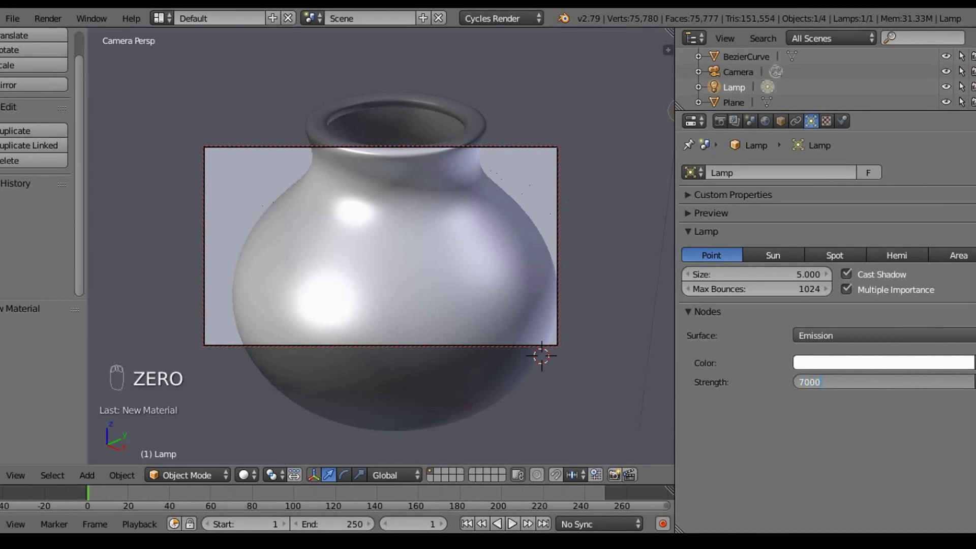
pyautogui.press('Return')
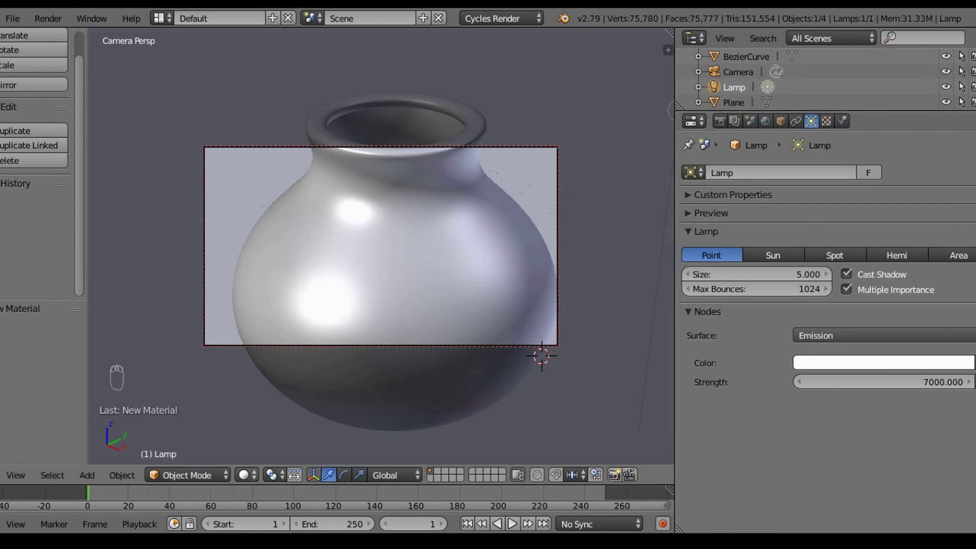
pyautogui.click(244, 475)
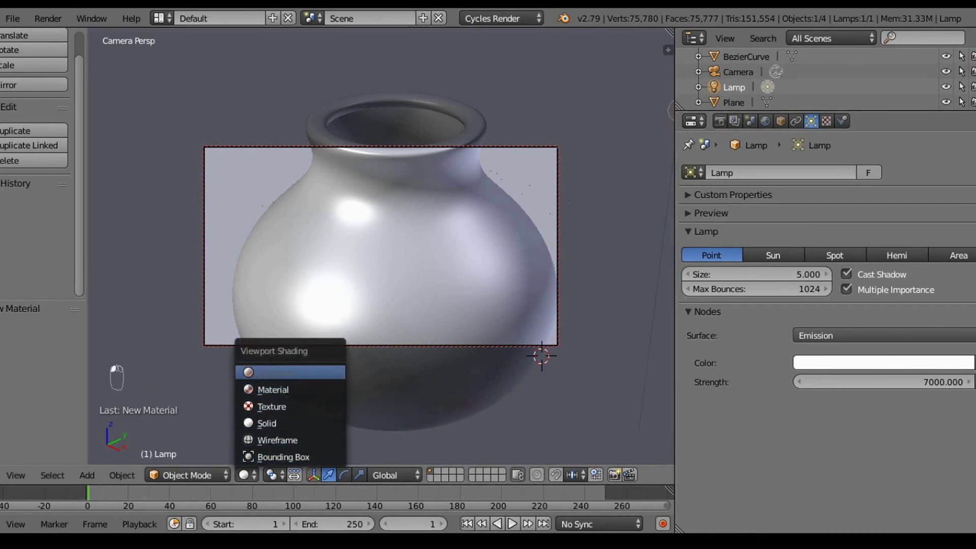
pyautogui.click(274, 373)
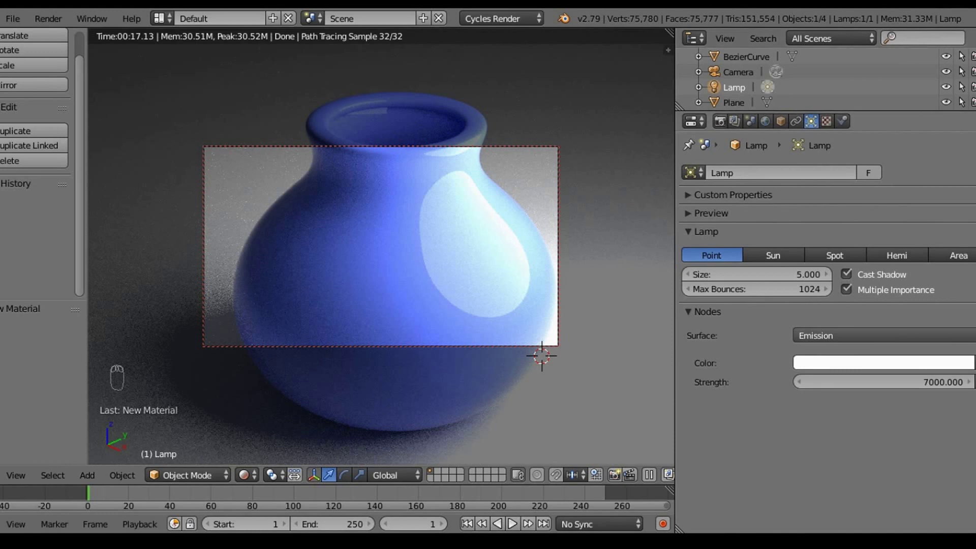
# Step: Raise the scene's render resolution percentage to 100%
pyautogui.click(719, 121)
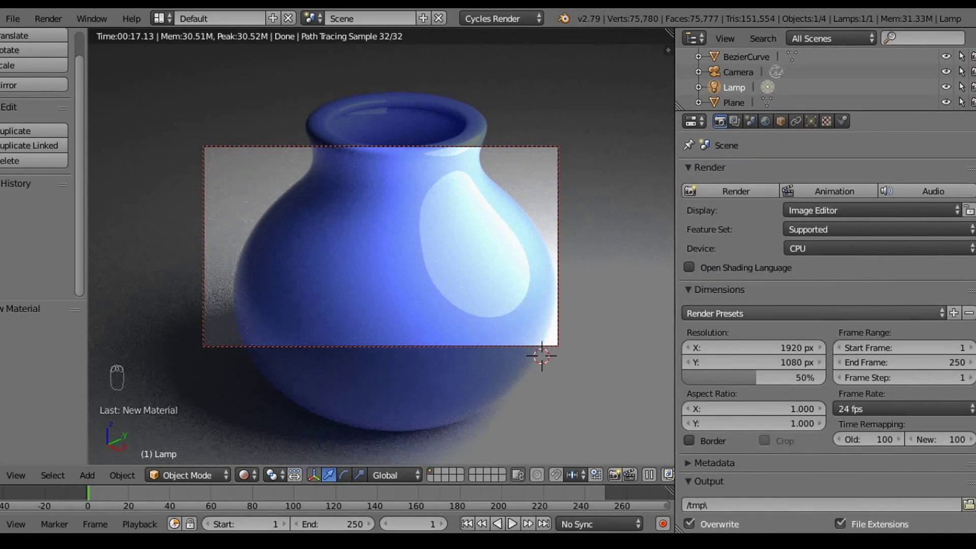
pyautogui.scroll(-3, 827, 330)
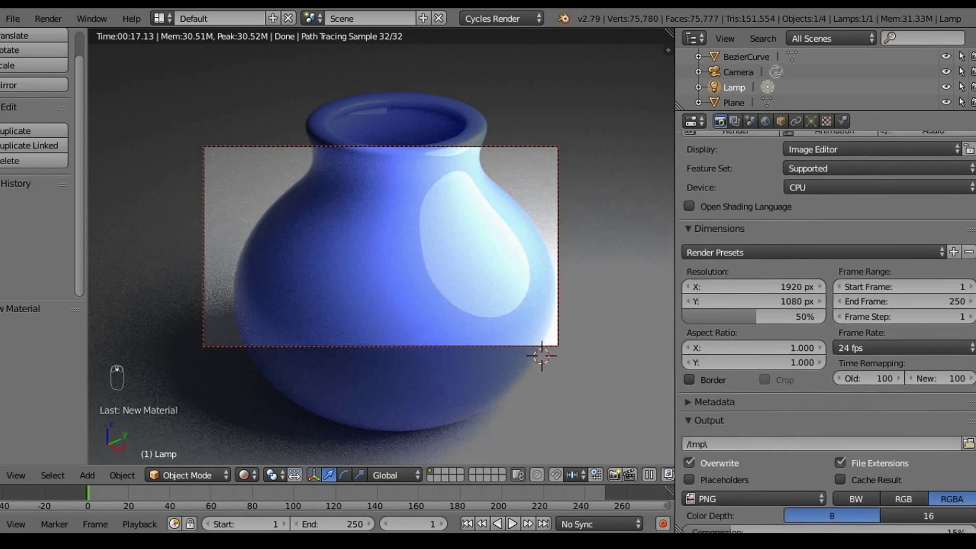
pyautogui.scroll(-2, 827, 333)
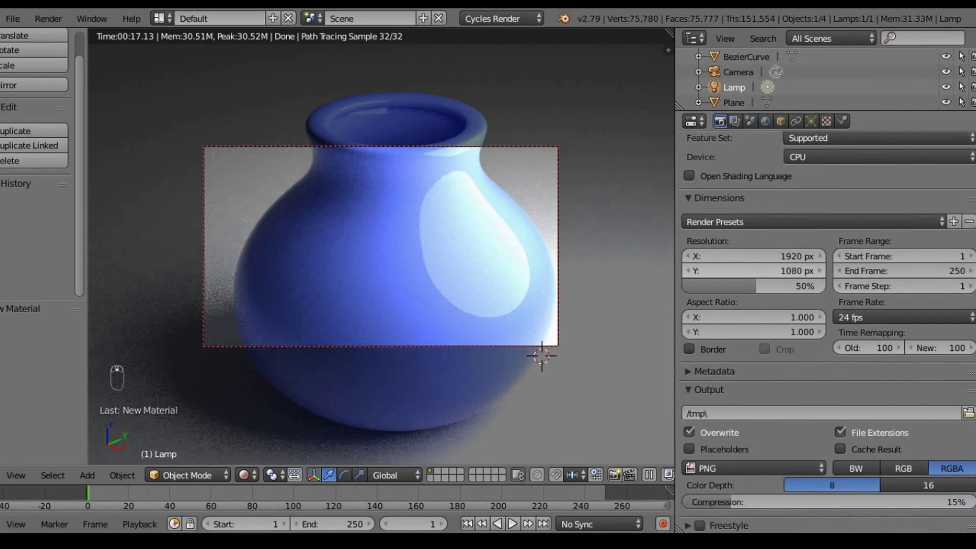
pyautogui.scroll(-9, 827, 330)
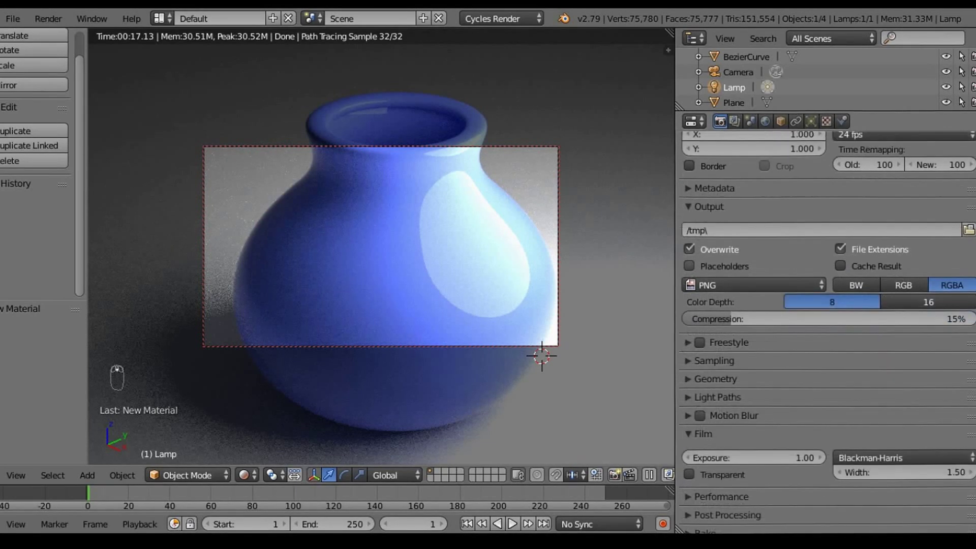
pyautogui.scroll(-1, 827, 330)
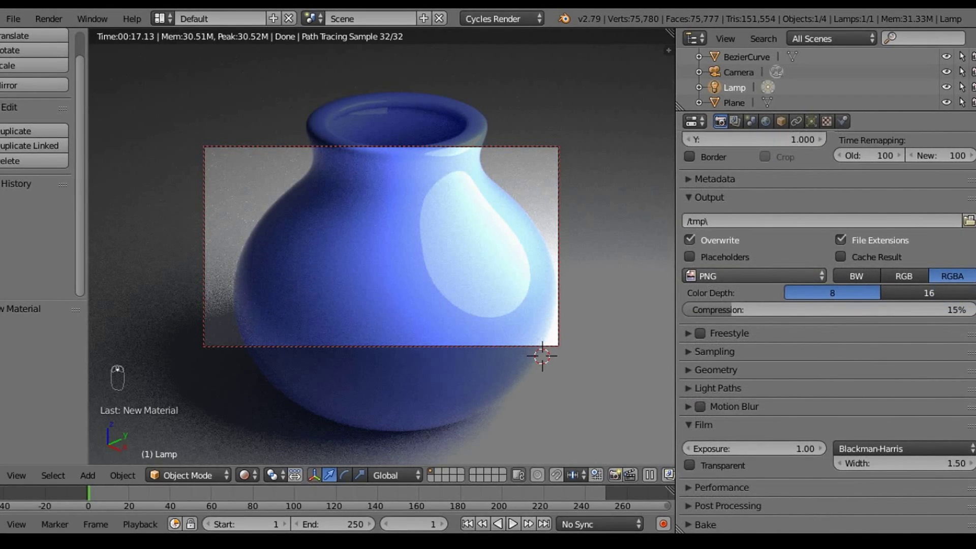
pyautogui.scroll(8, 827, 331)
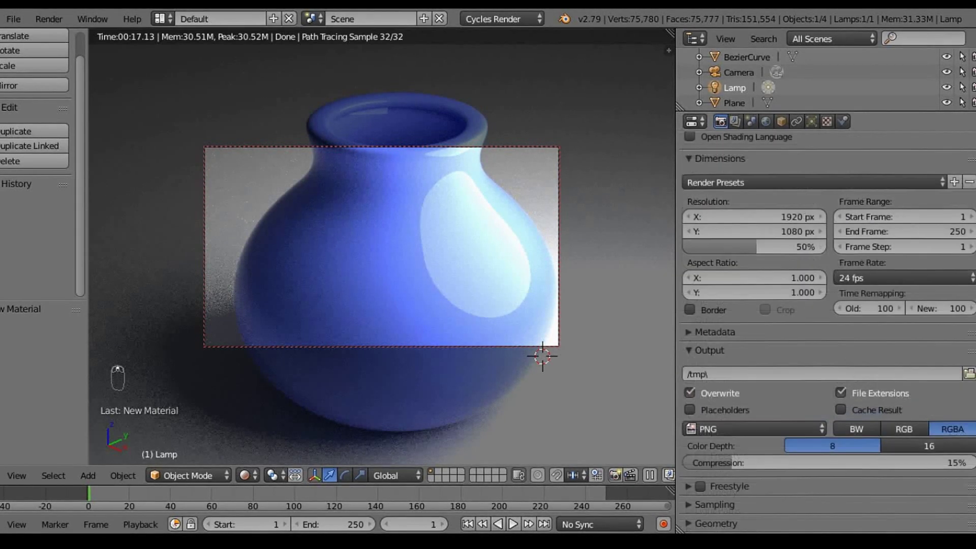
pyautogui.scroll(6, 827, 330)
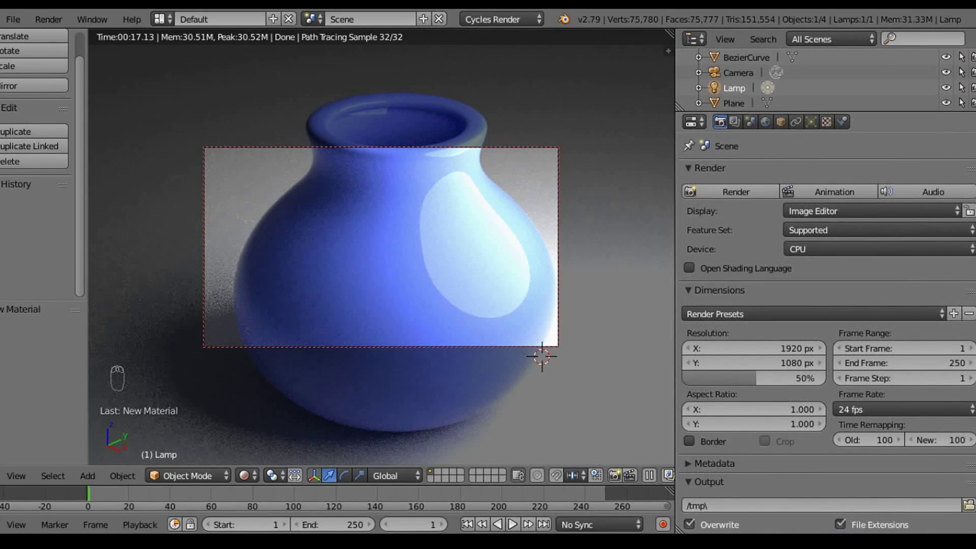
pyautogui.scroll(-2, 827, 330)
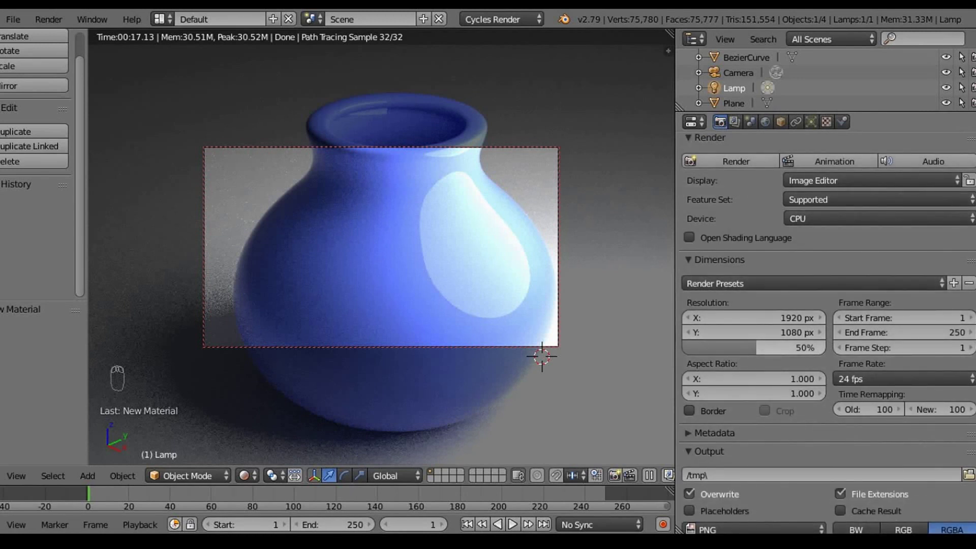
pyautogui.moveTo(757, 348); pyautogui.dragTo(829, 347)
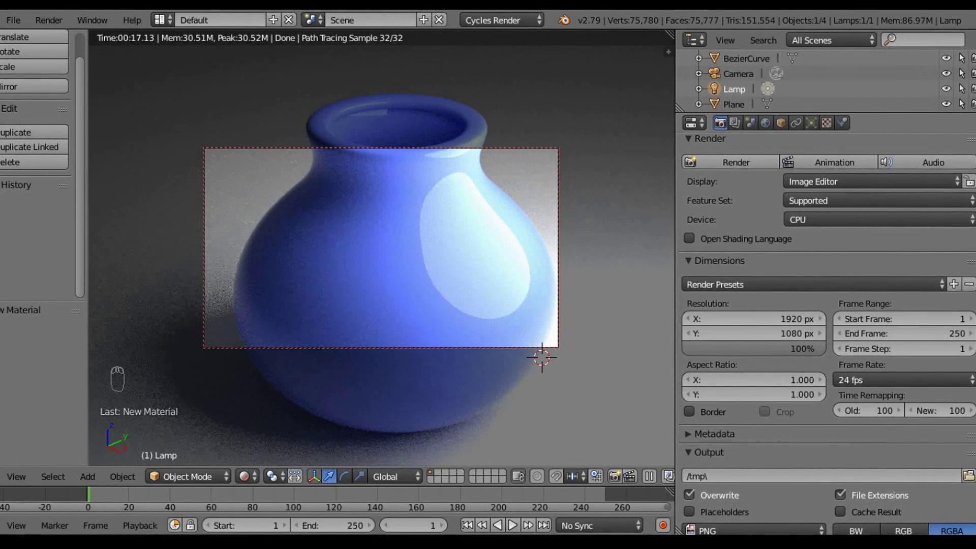
# Step: Set the render samples to 200 and enable Denoising for the render layer
pyautogui.scroll(-12, 827, 330)
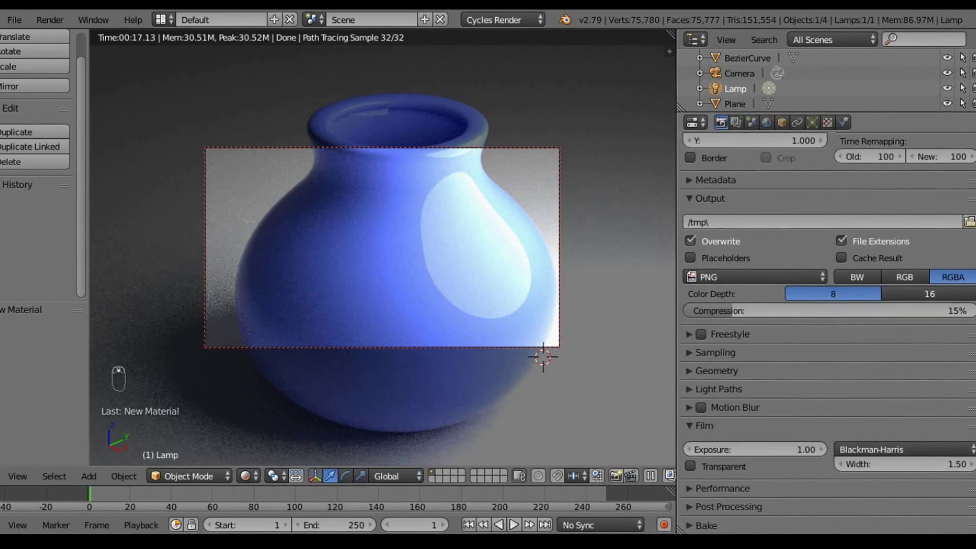
pyautogui.click(715, 352)
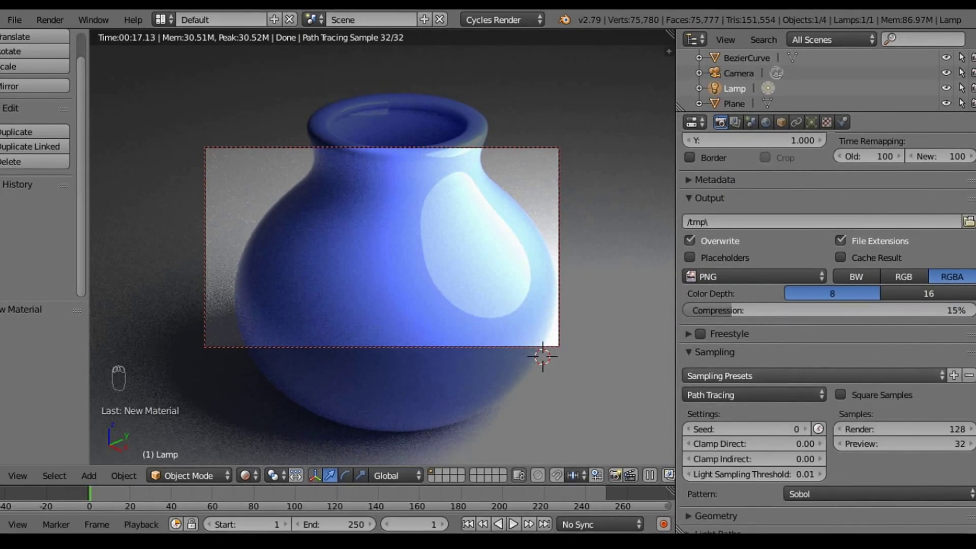
pyautogui.click(904, 428)
pyautogui.write('200')
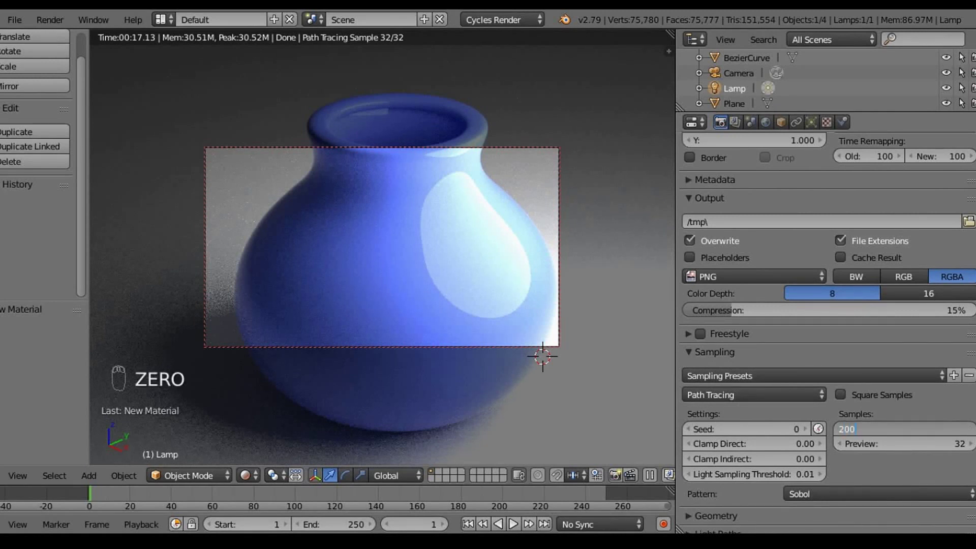
pyautogui.press('Return')
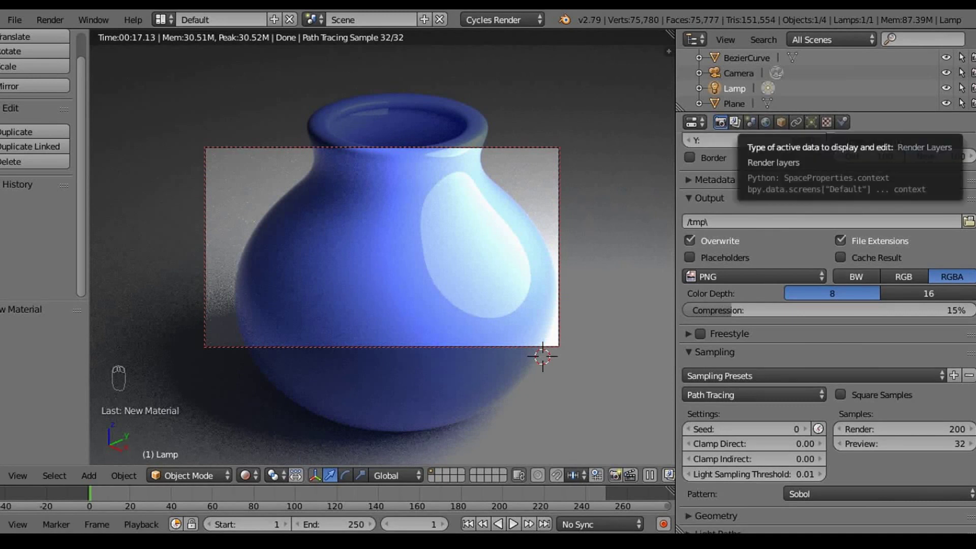
pyautogui.click(734, 122)
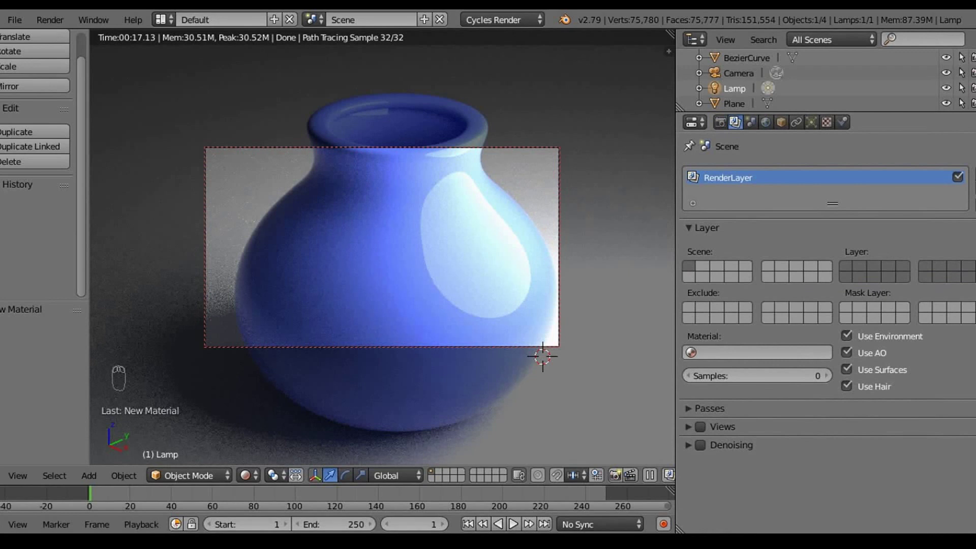
pyautogui.click(700, 445)
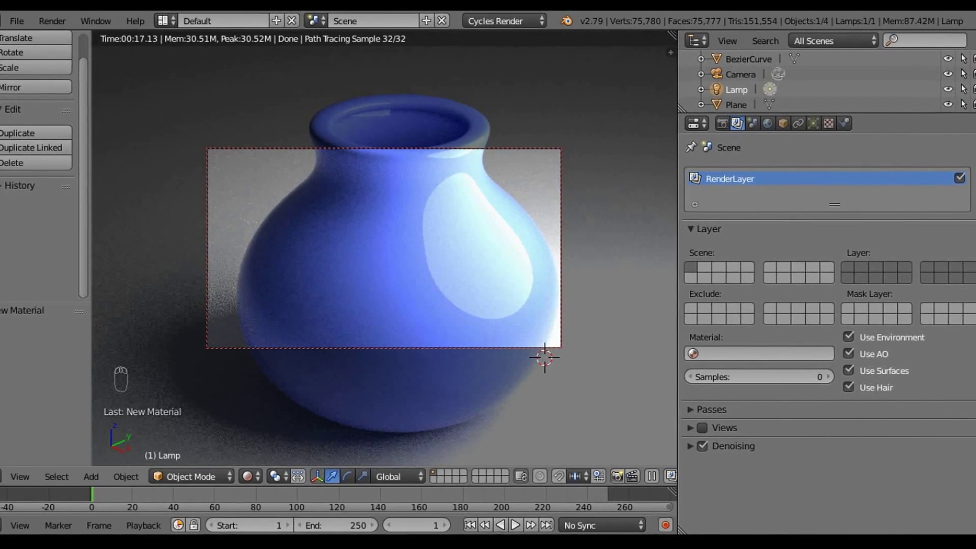
# Step: Save the scene as jarron.blend in the C:\blendarxius\ejercicios folder, overwriting the existing file
pyautogui.click(17, 21)
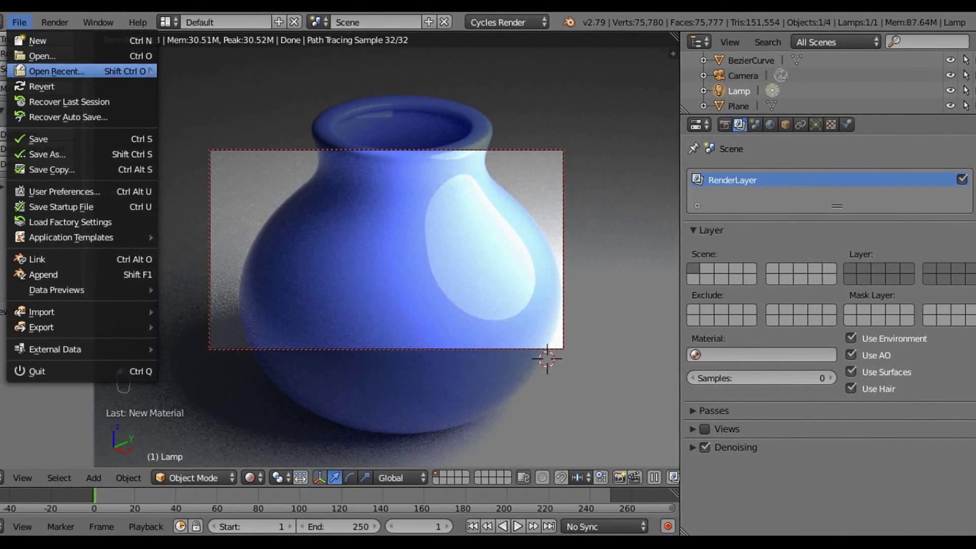
pyautogui.click(46, 154)
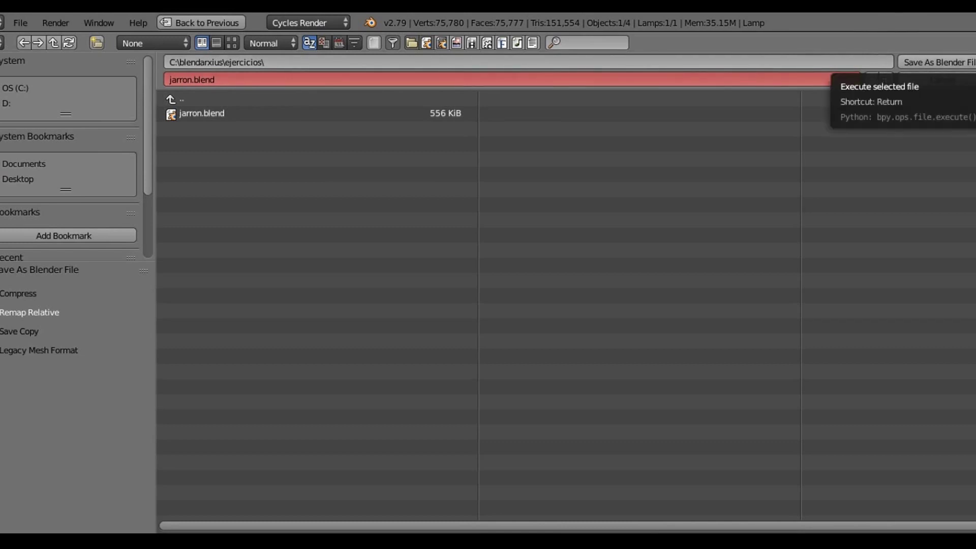
pyautogui.click(935, 62)
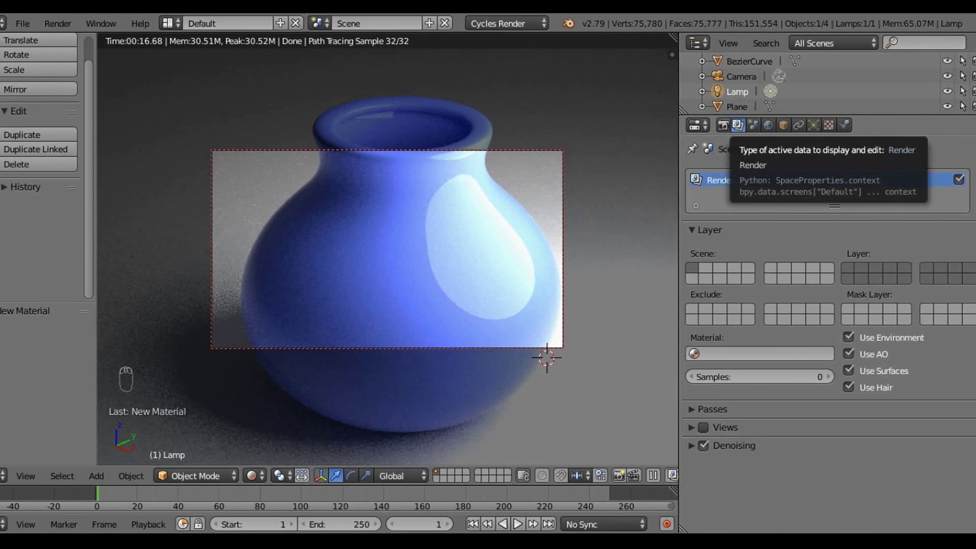
# Step: Return to the scene's render settings and start rendering a still image of the vase
pyautogui.click(723, 125)
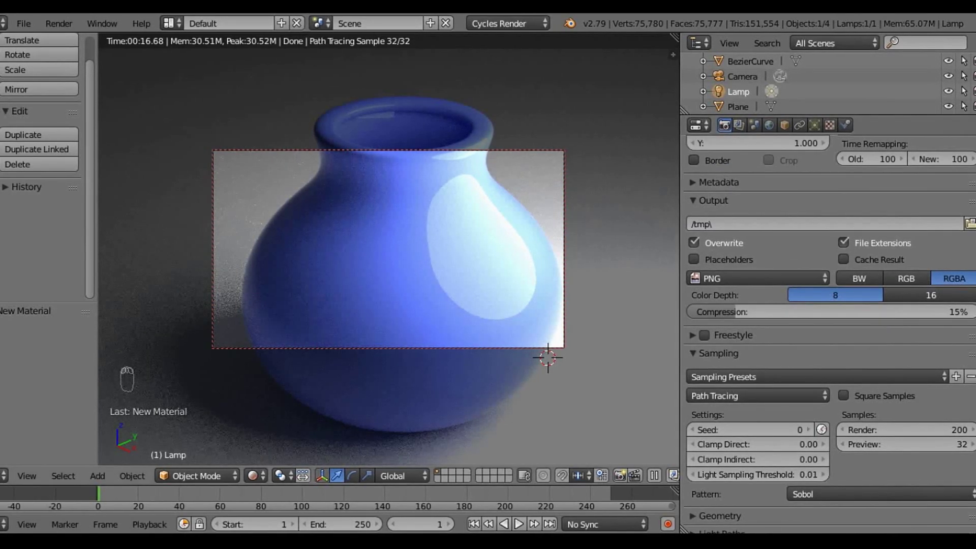
pyautogui.click(58, 23)
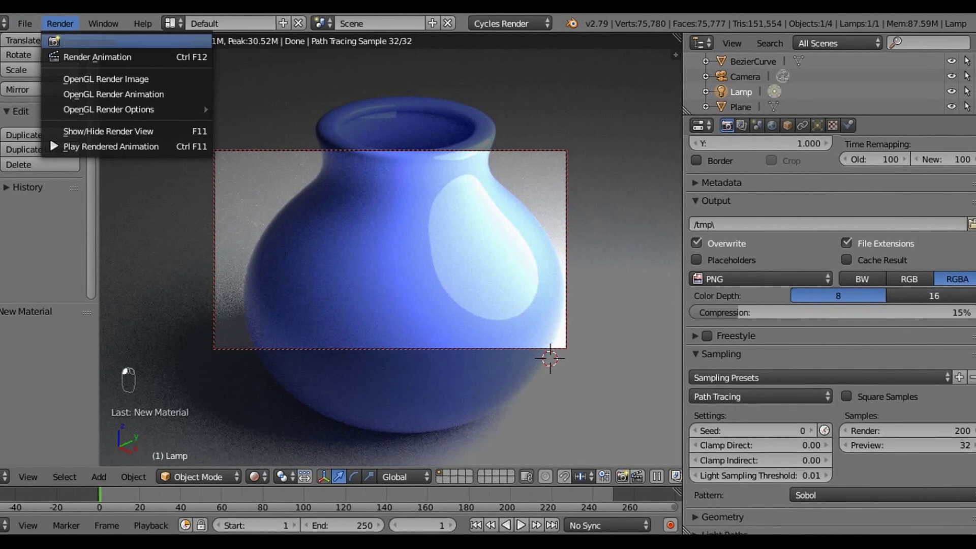
pyautogui.click(83, 41)
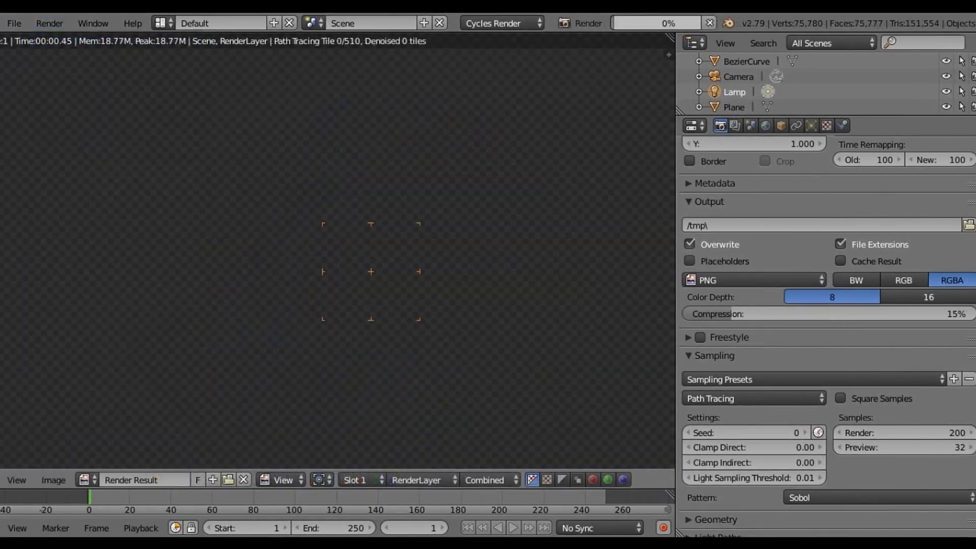